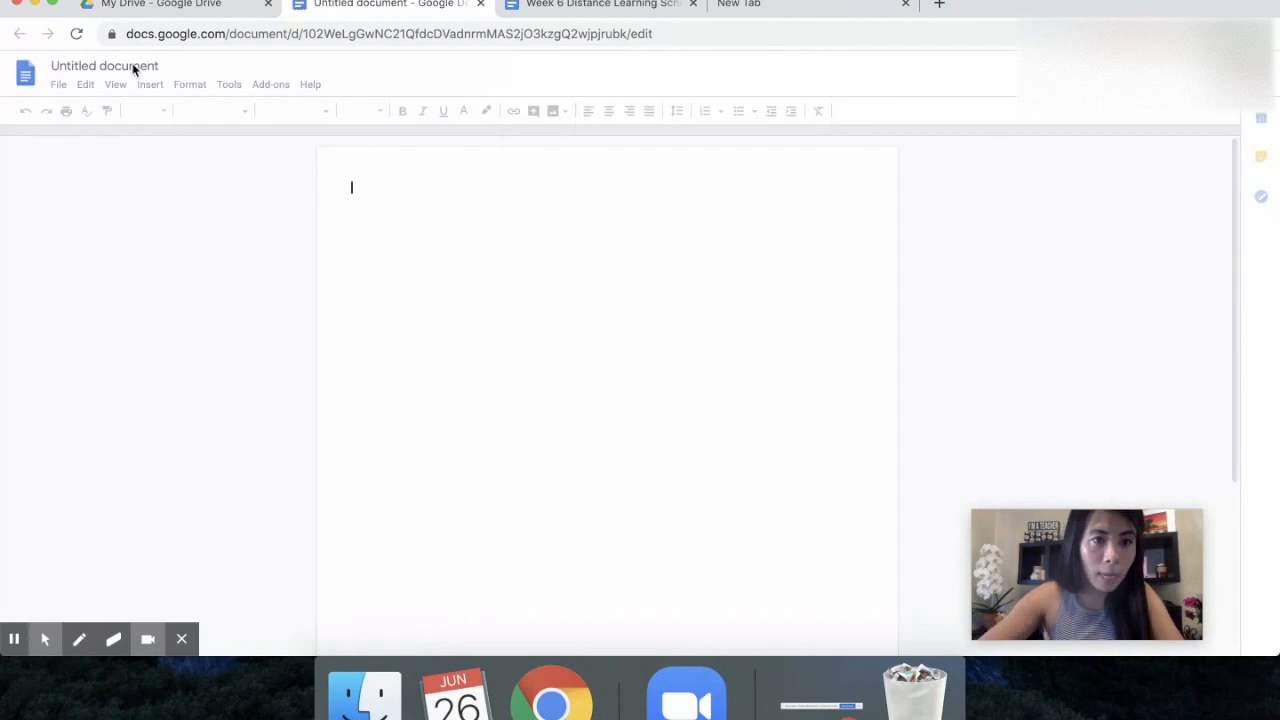
Rename the untitled document as "Week 1: 5/25-5/29"
left_click(132, 64)
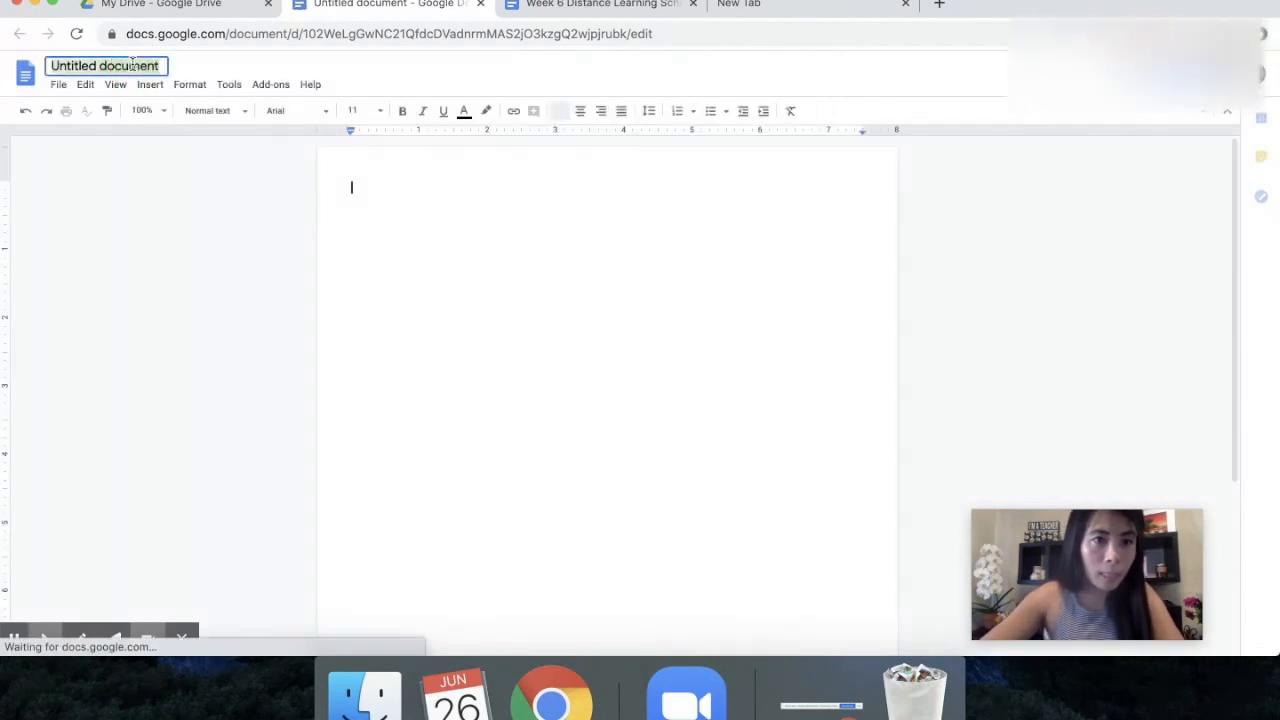
type("Week ")
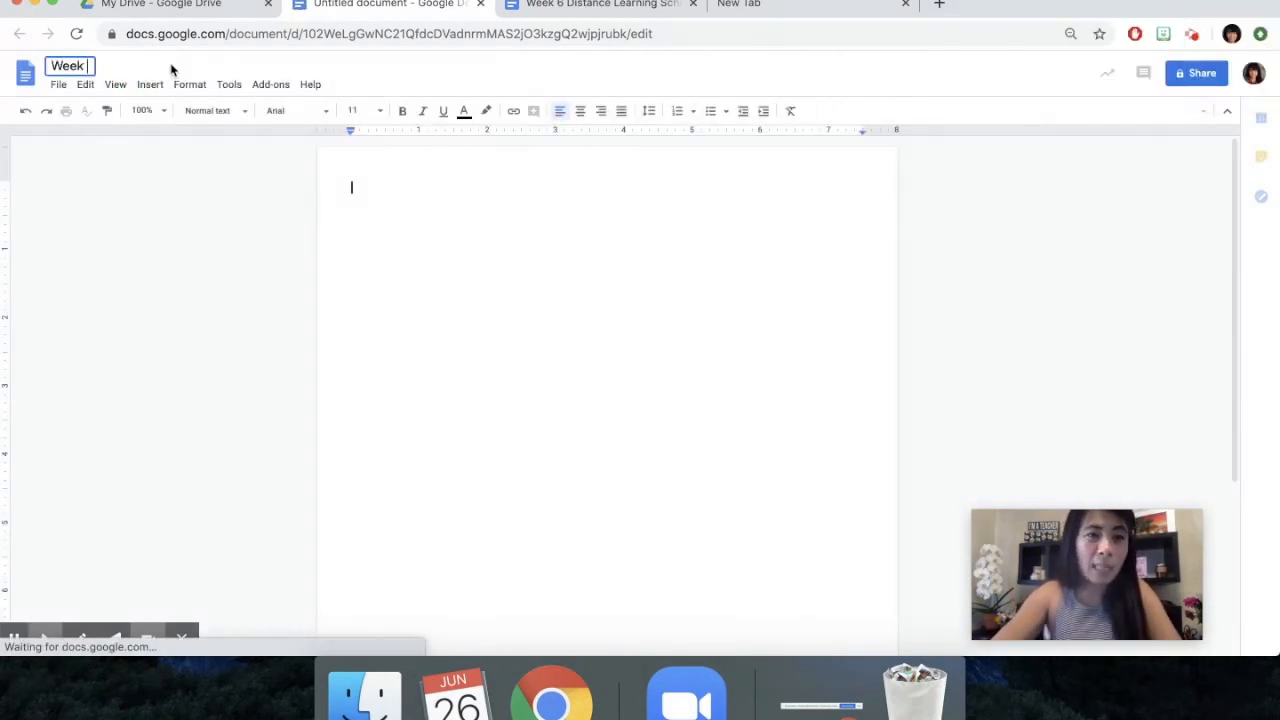
type("1: 5/25-")
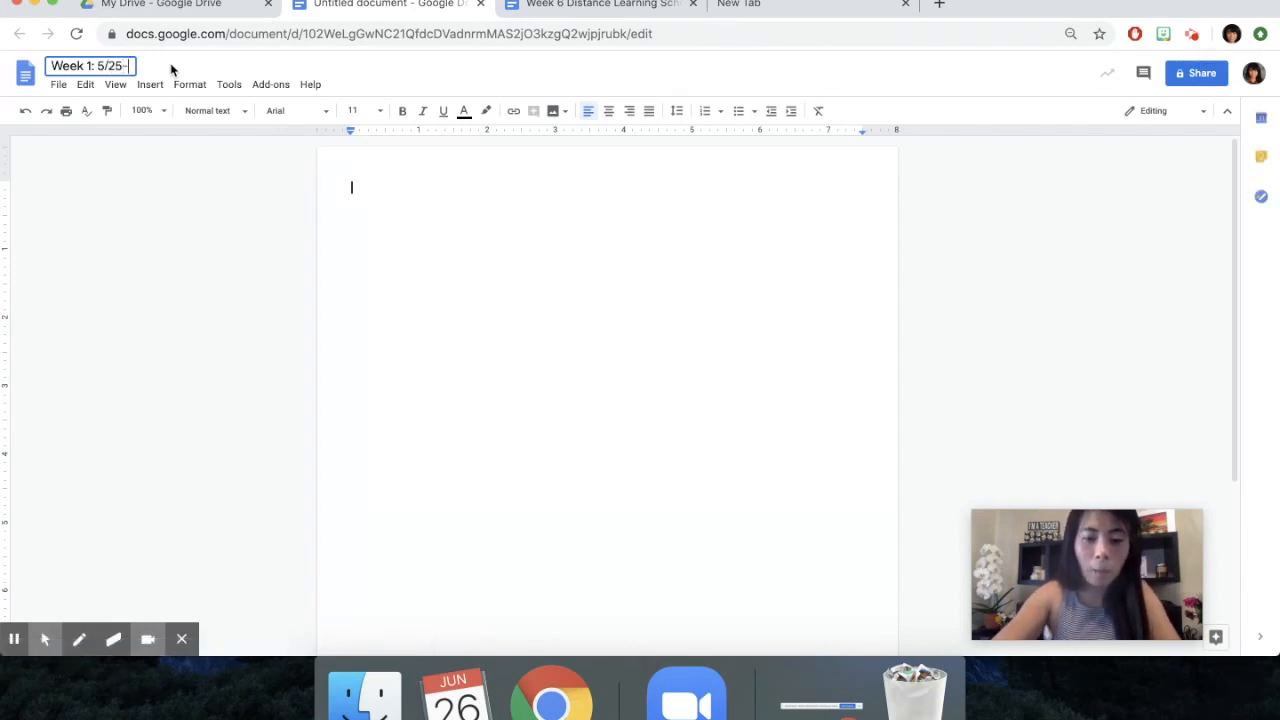
type("5")
type("/29")
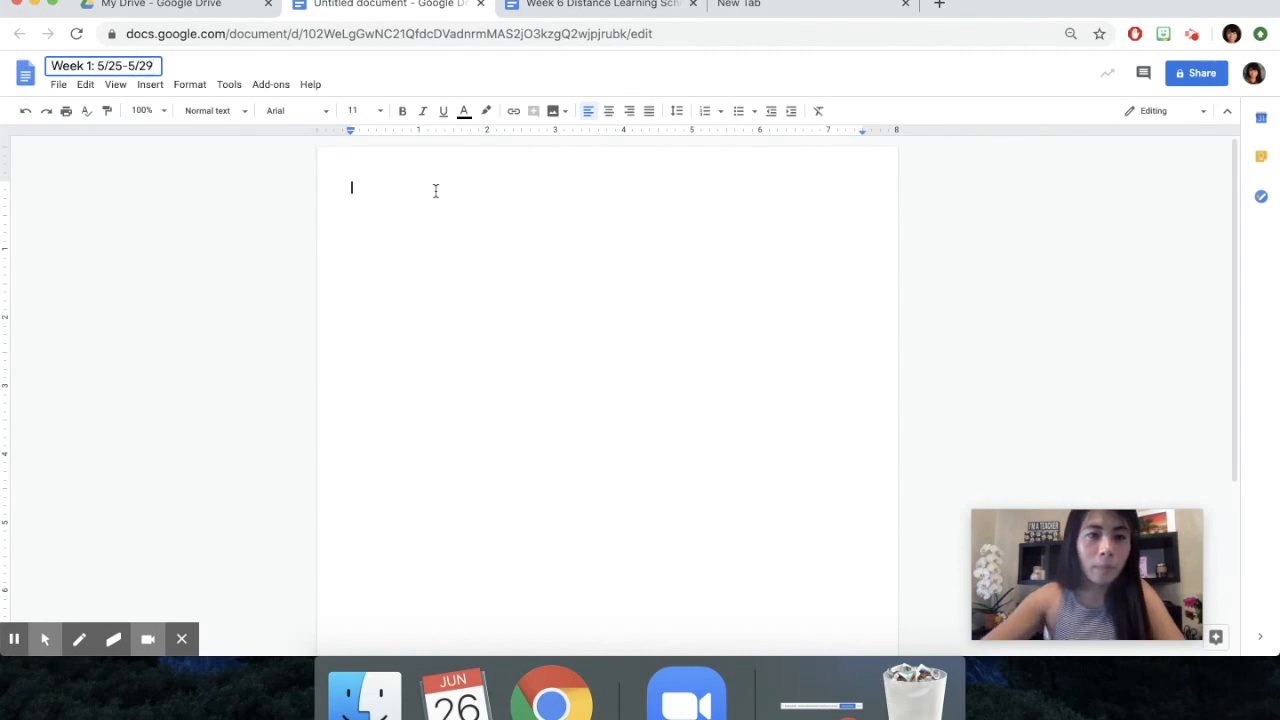
left_click(385, 186)
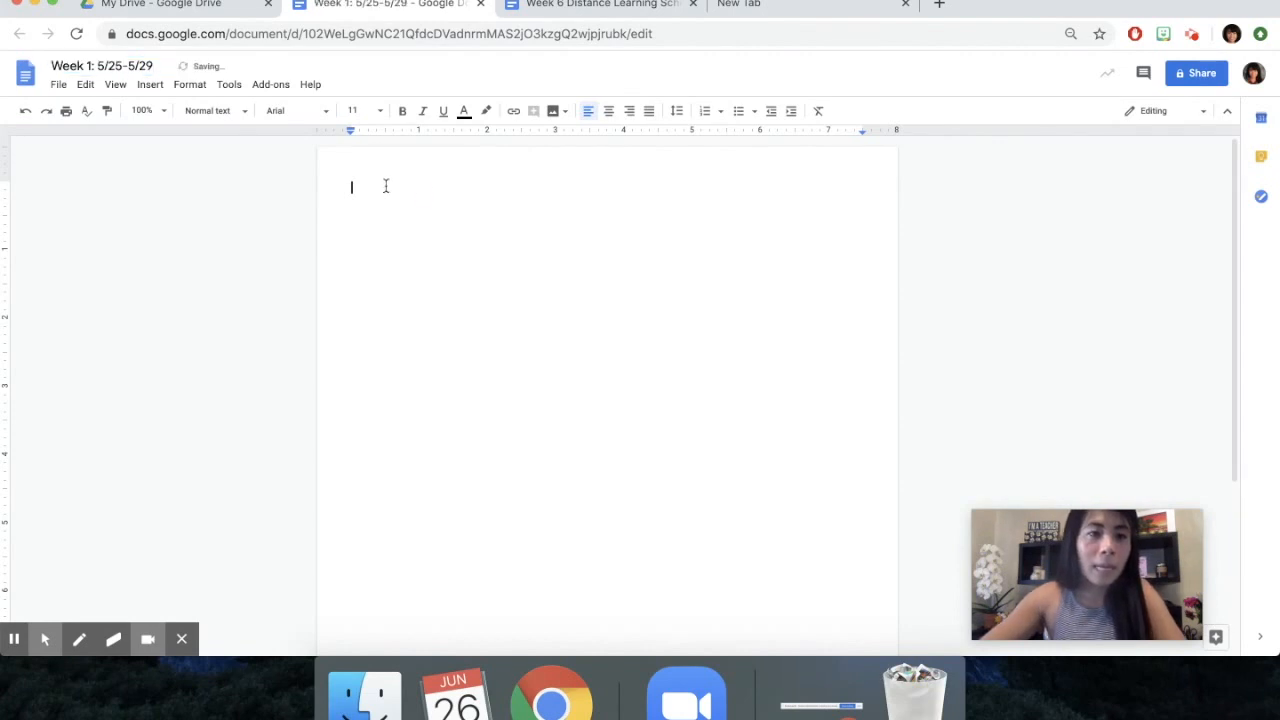
Insert a 1 x 1 table and enter "Week 1: 5/25-5/29" in it as the title
left_click(150, 84)
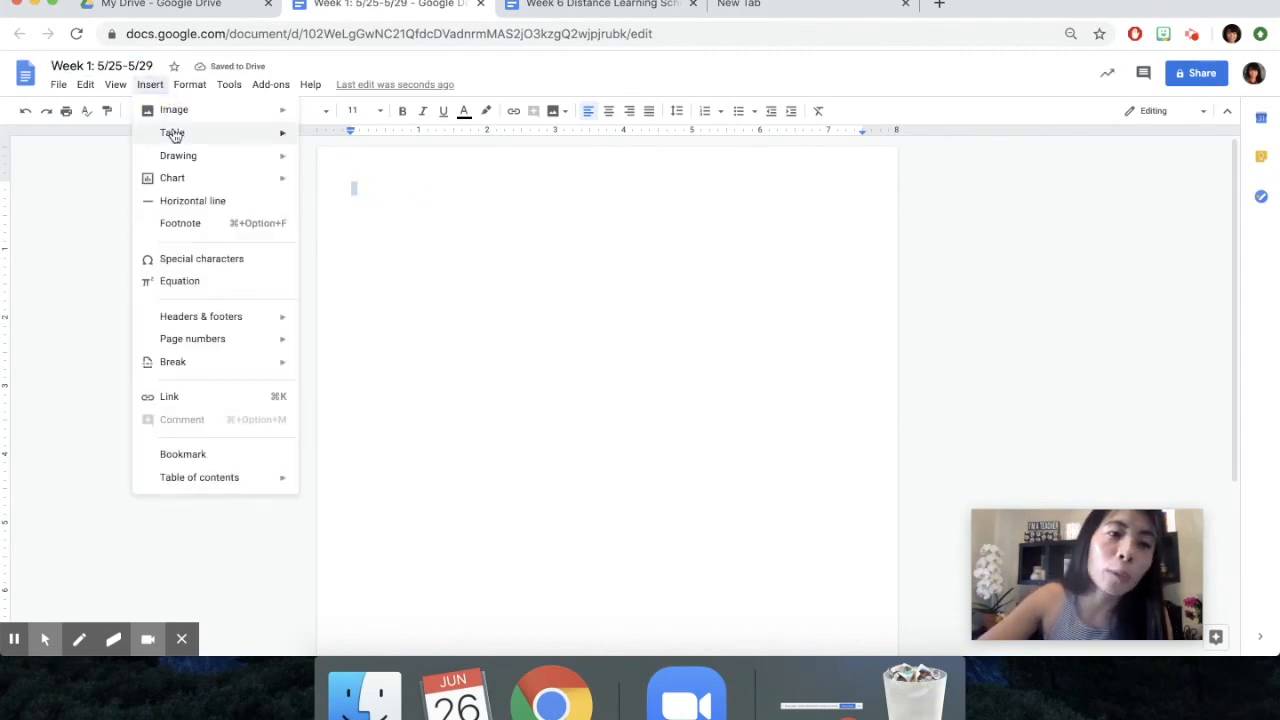
mouse_move(172, 132)
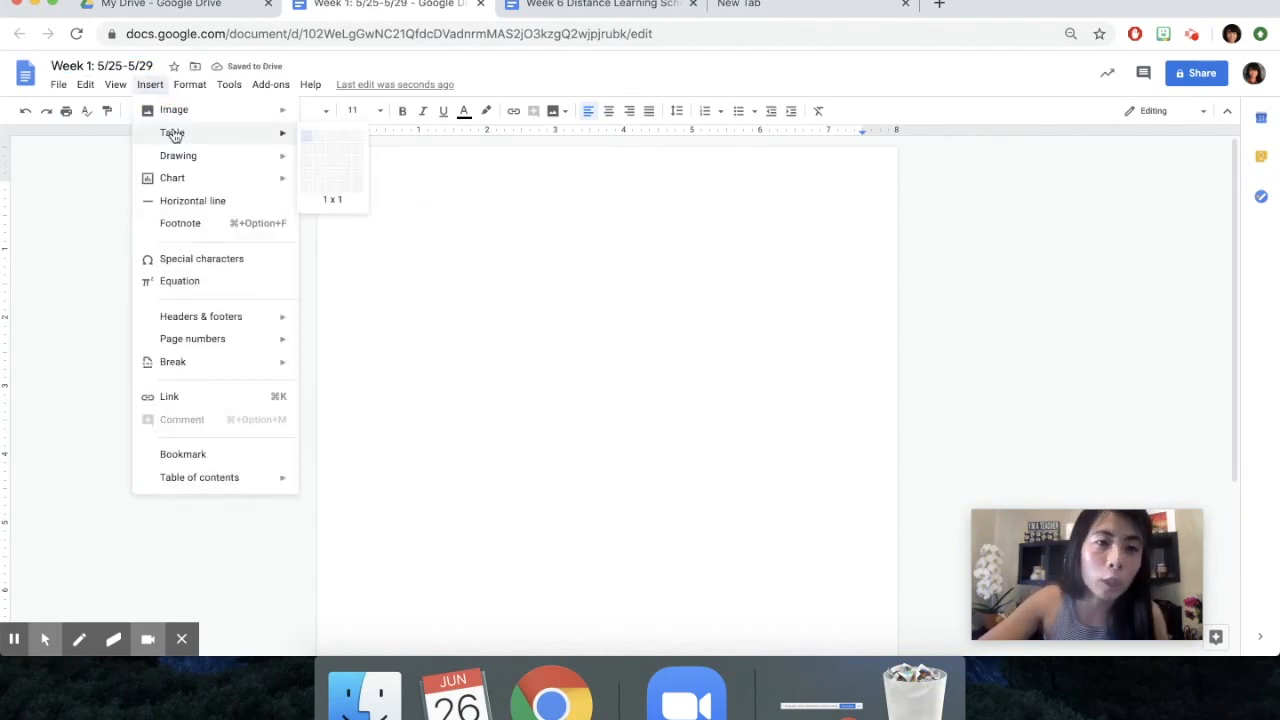
left_click(306, 141)
type("Wee")
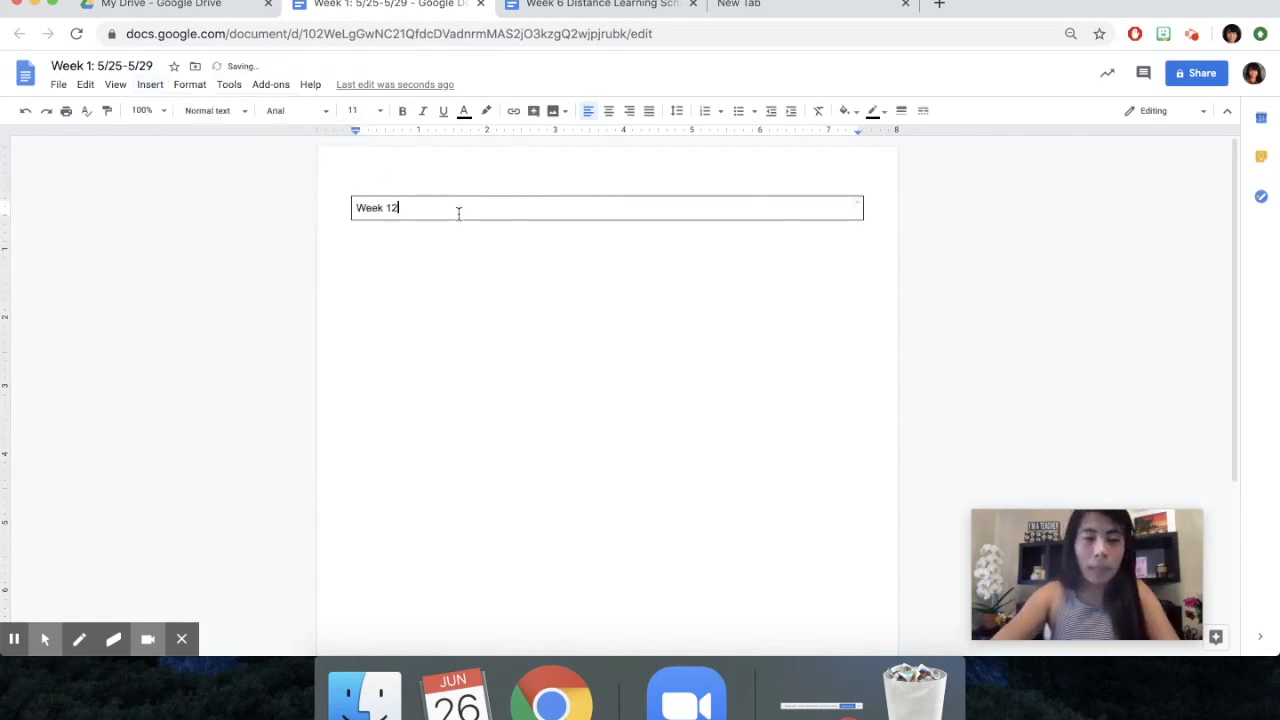
type("k 1: 5/25-5")
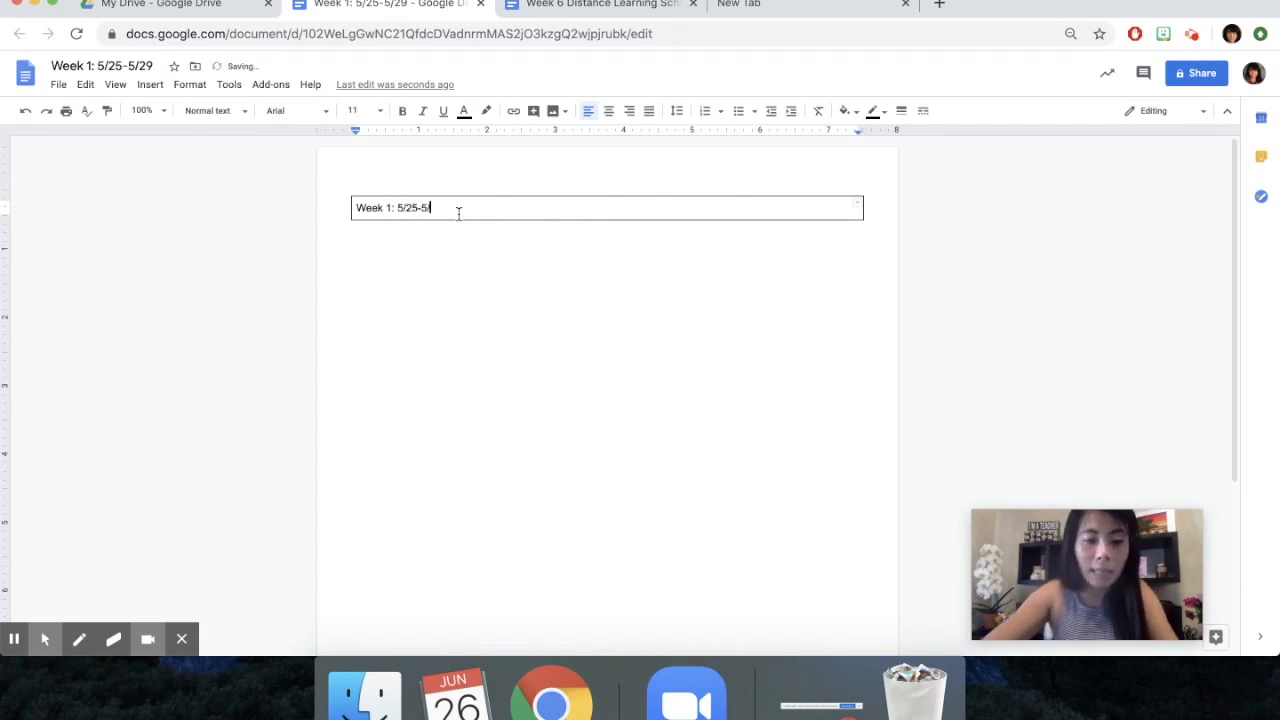
Format the title text in the table as McLaren, size 18, bold and centered
left_click_drag(482, 211, 345, 208)
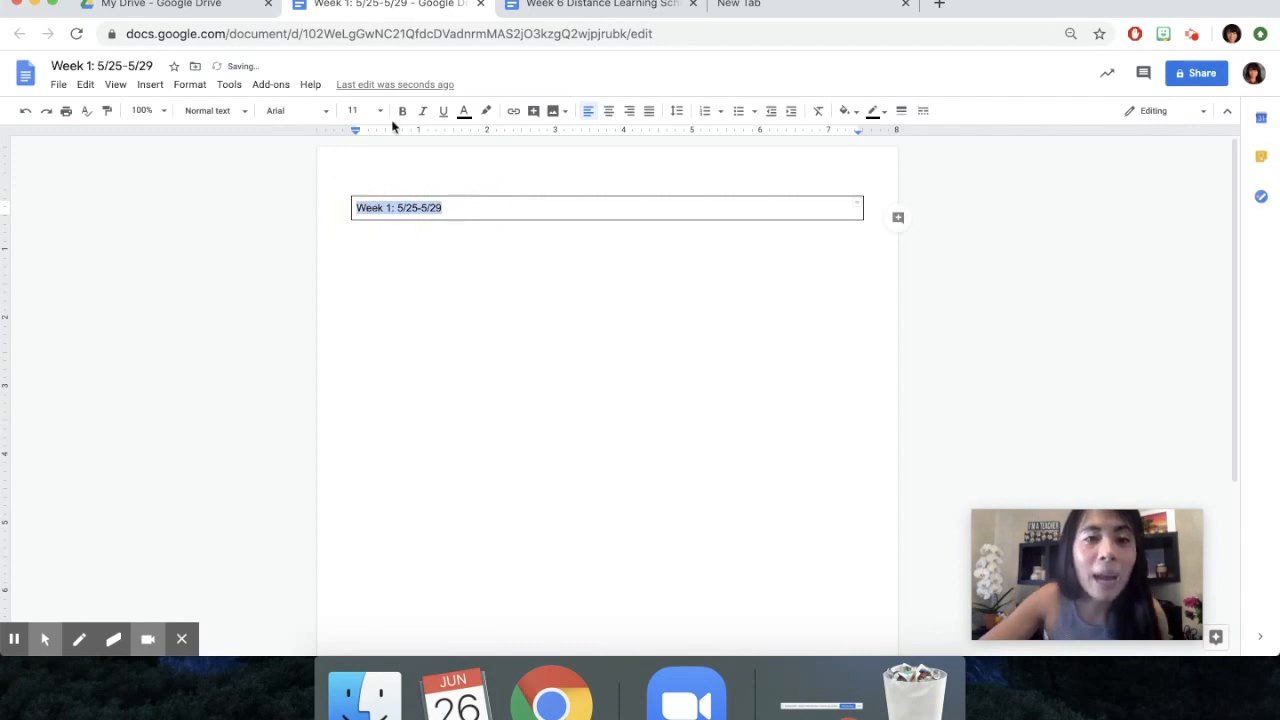
left_click(322, 114)
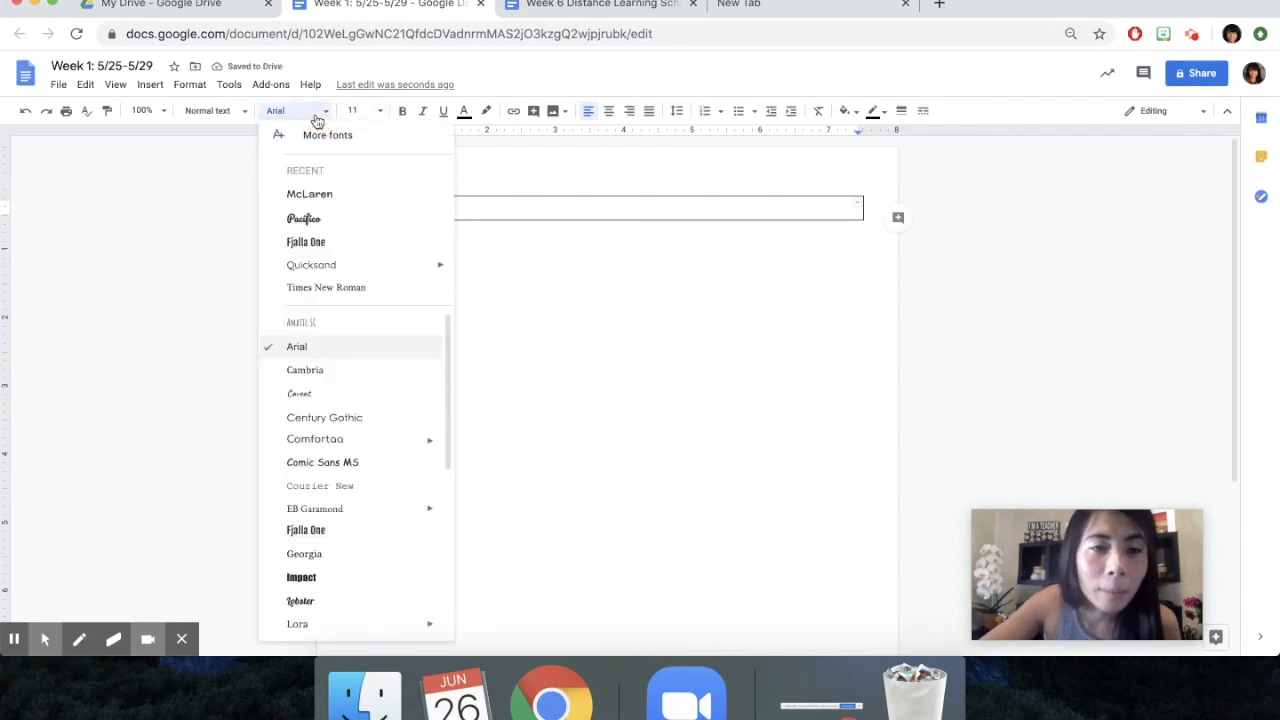
left_click(317, 195)
left_click(375, 111)
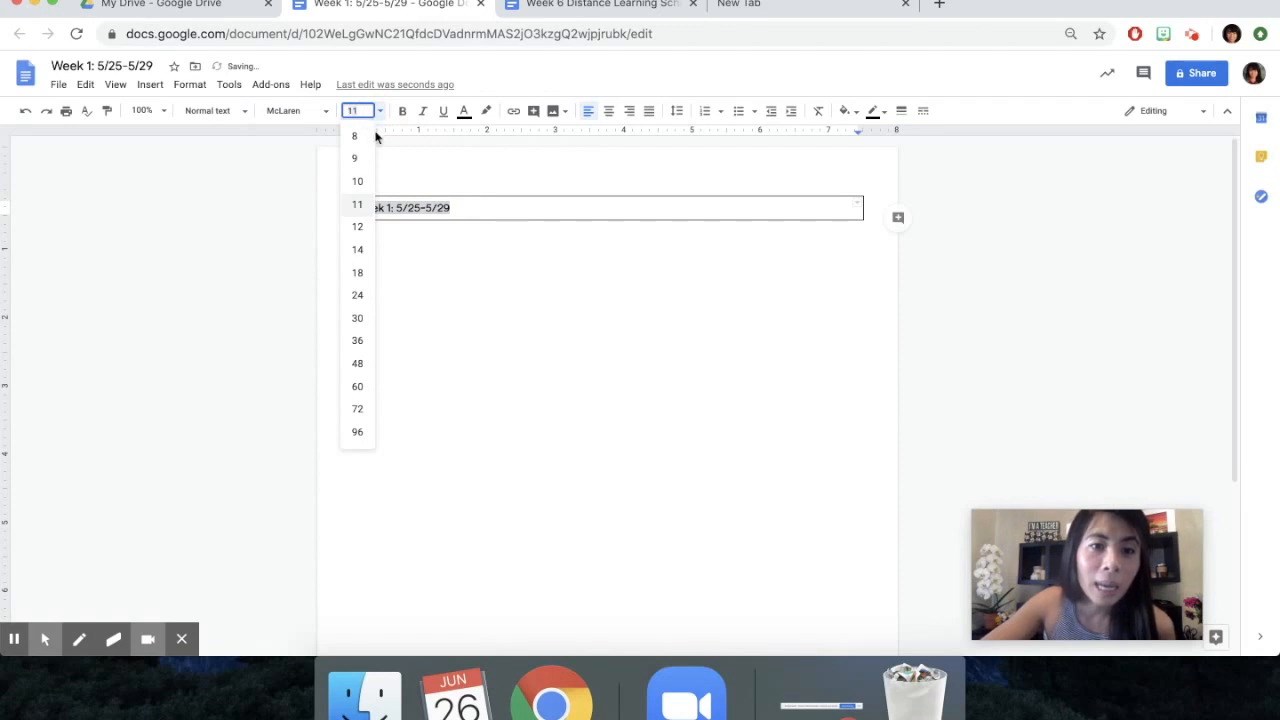
left_click(357, 272)
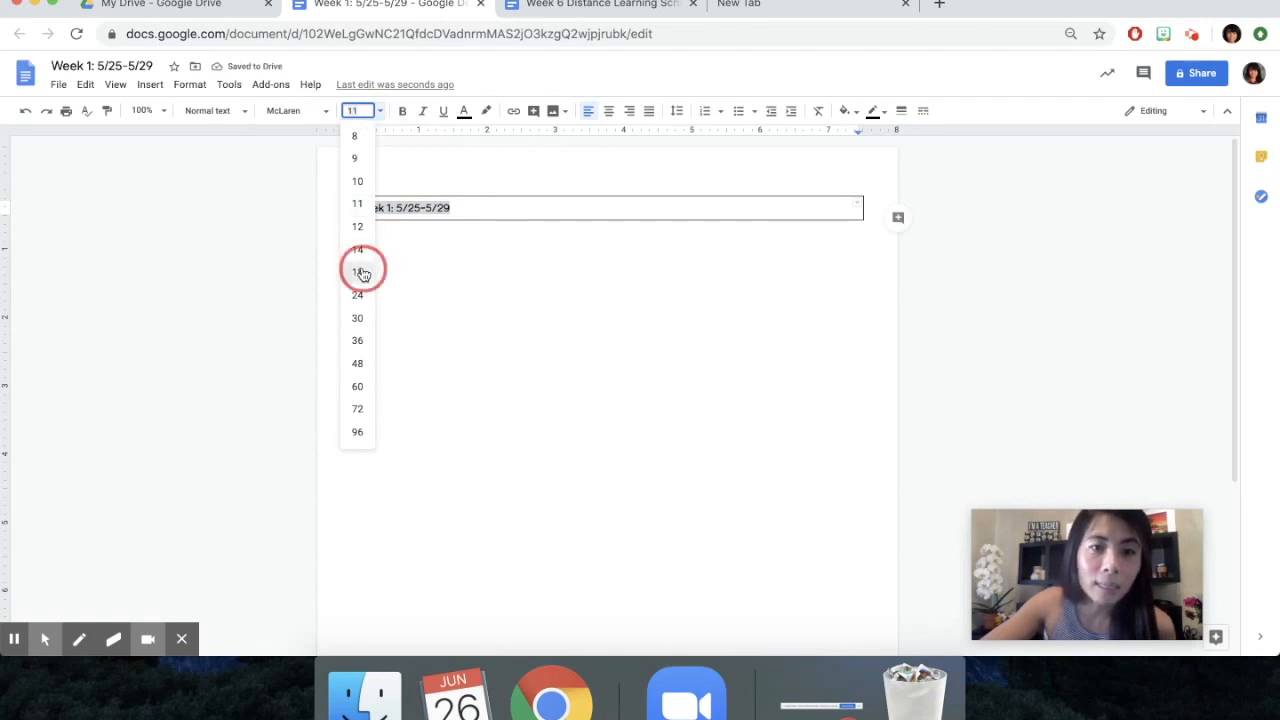
left_click(403, 113)
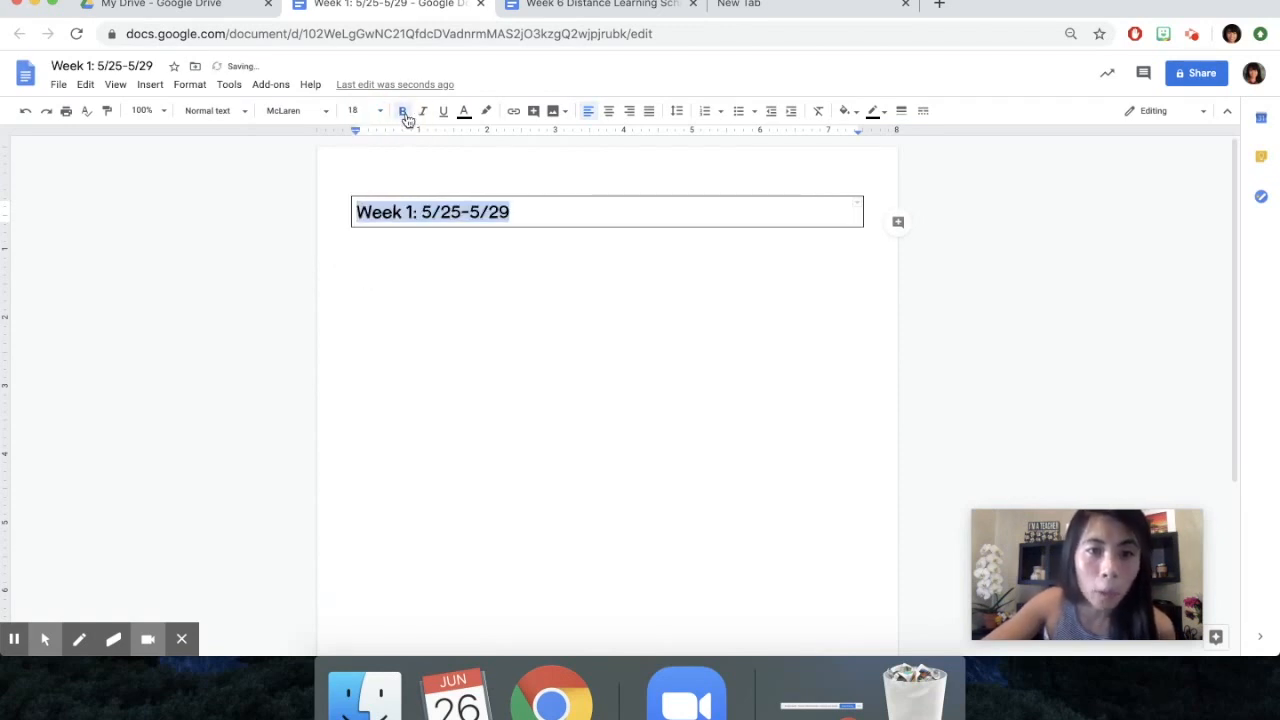
left_click(608, 108)
left_click(518, 211)
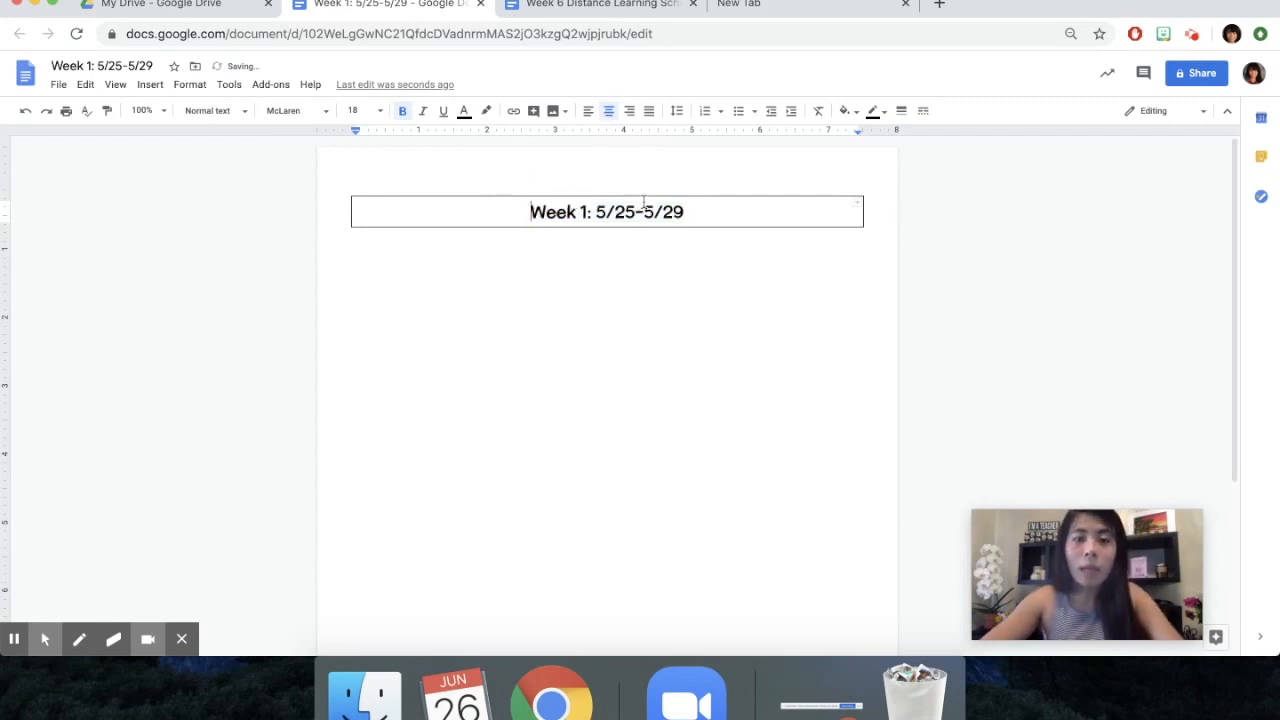
Fill the title cell with a light red berry background color
left_click(697, 211)
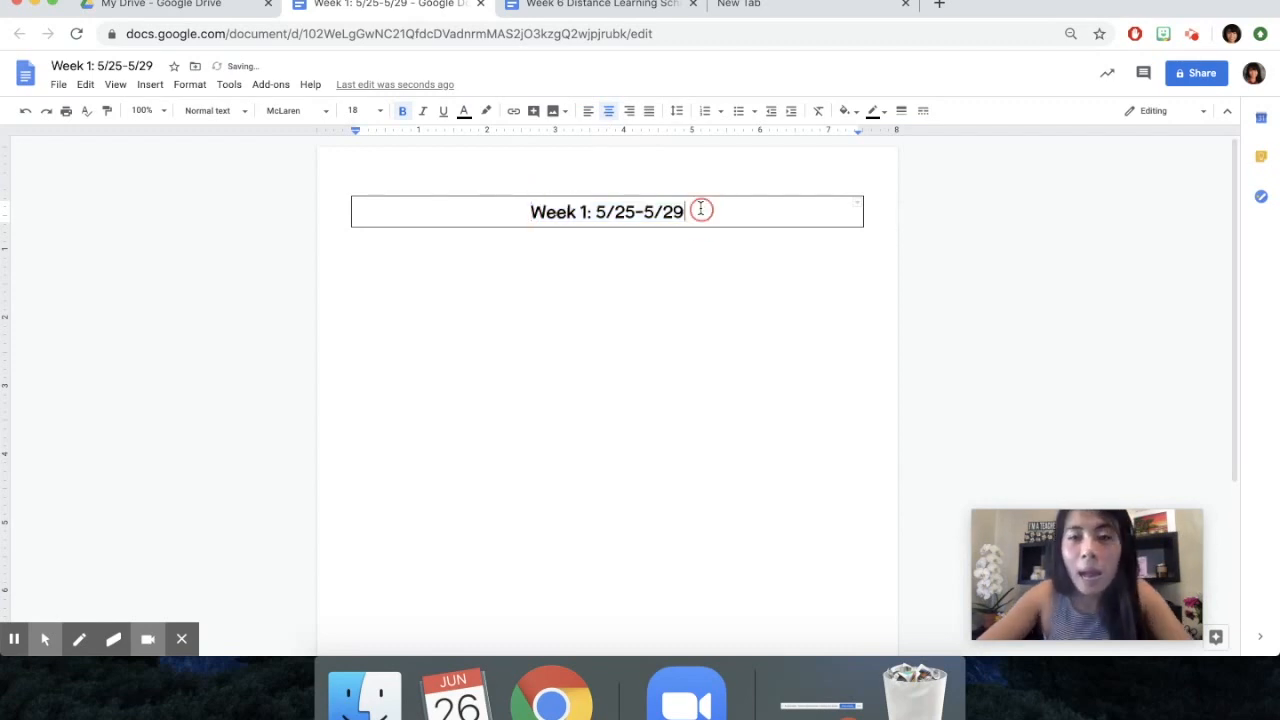
left_click(852, 114)
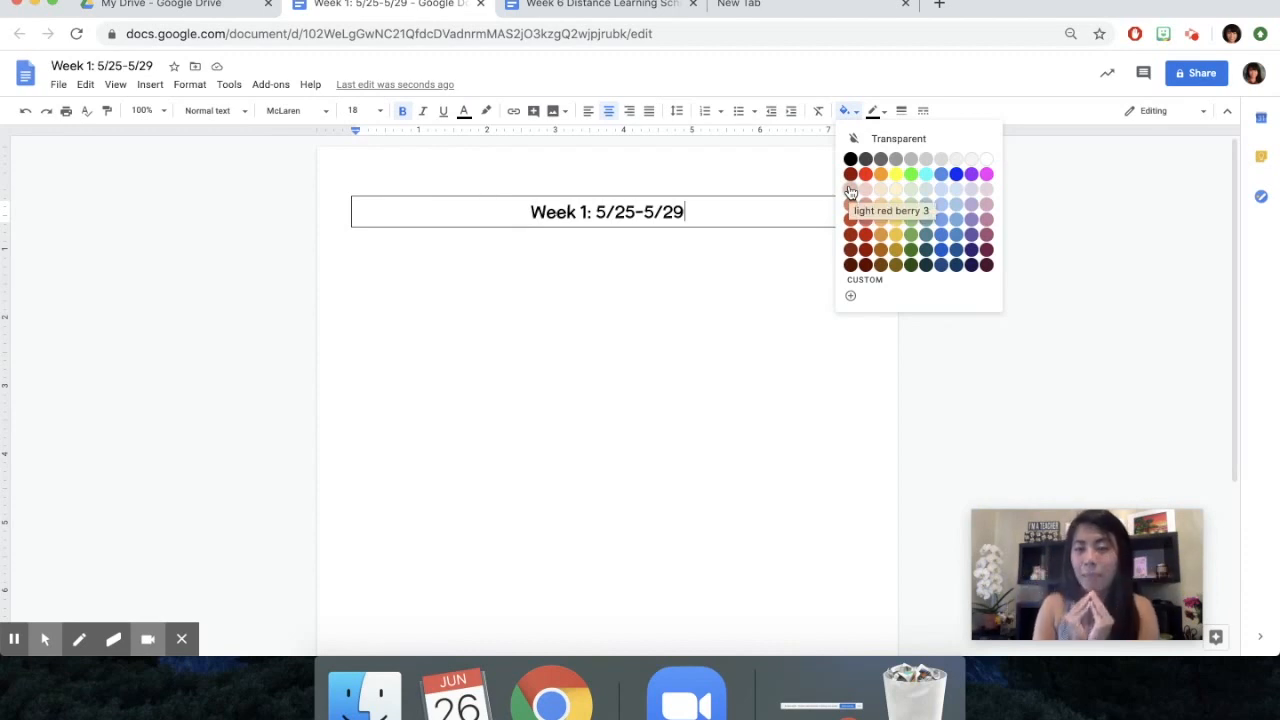
left_click(849, 188)
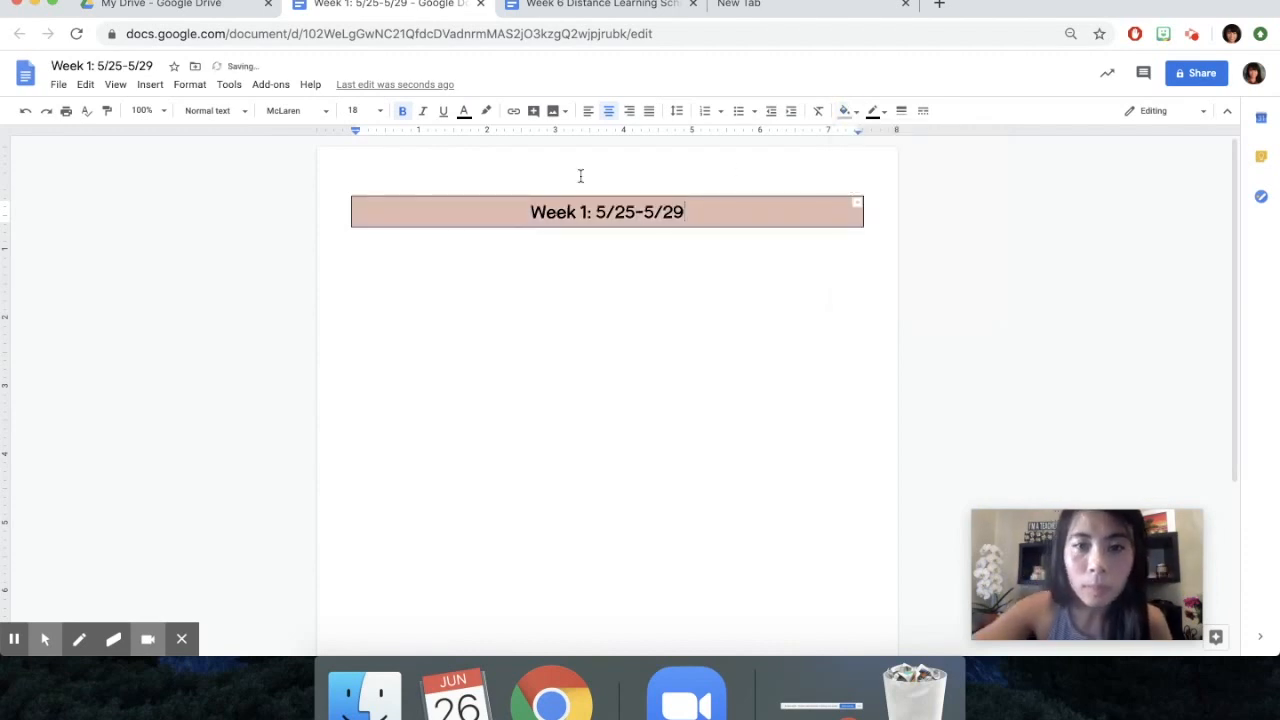
Insert a table with three columns and two rows below the title table
left_click(438, 293)
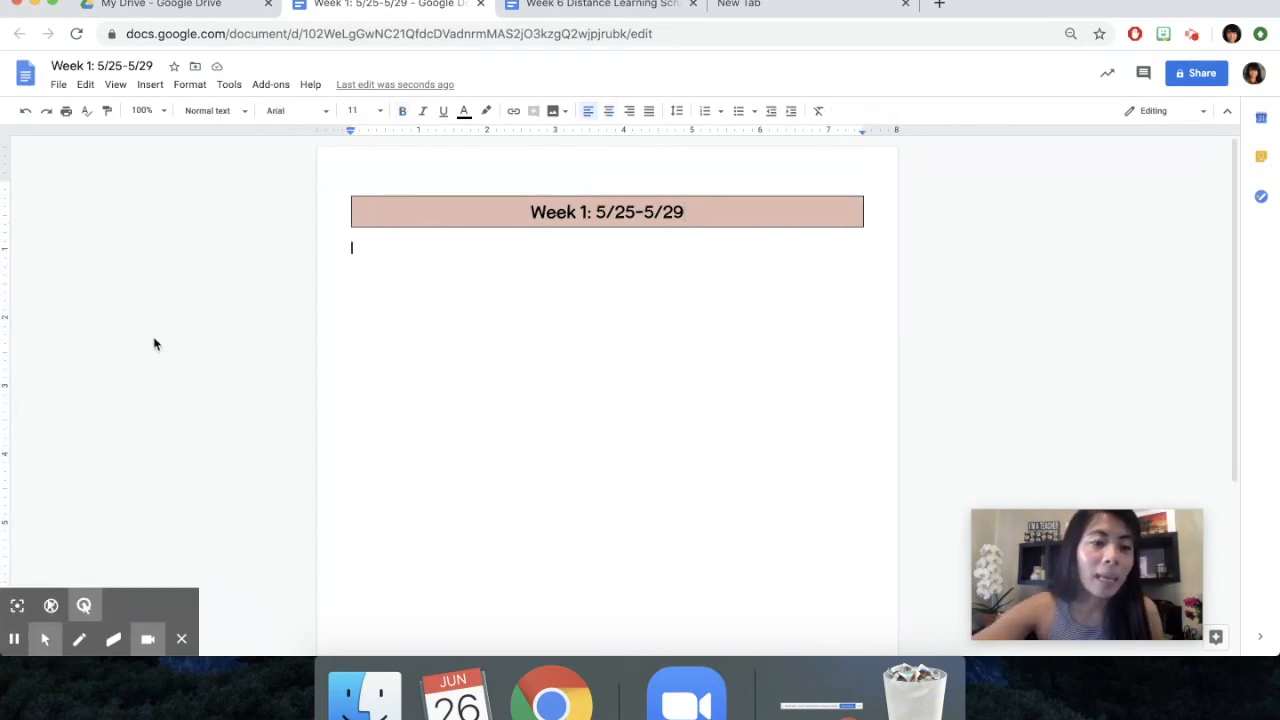
left_click(183, 640)
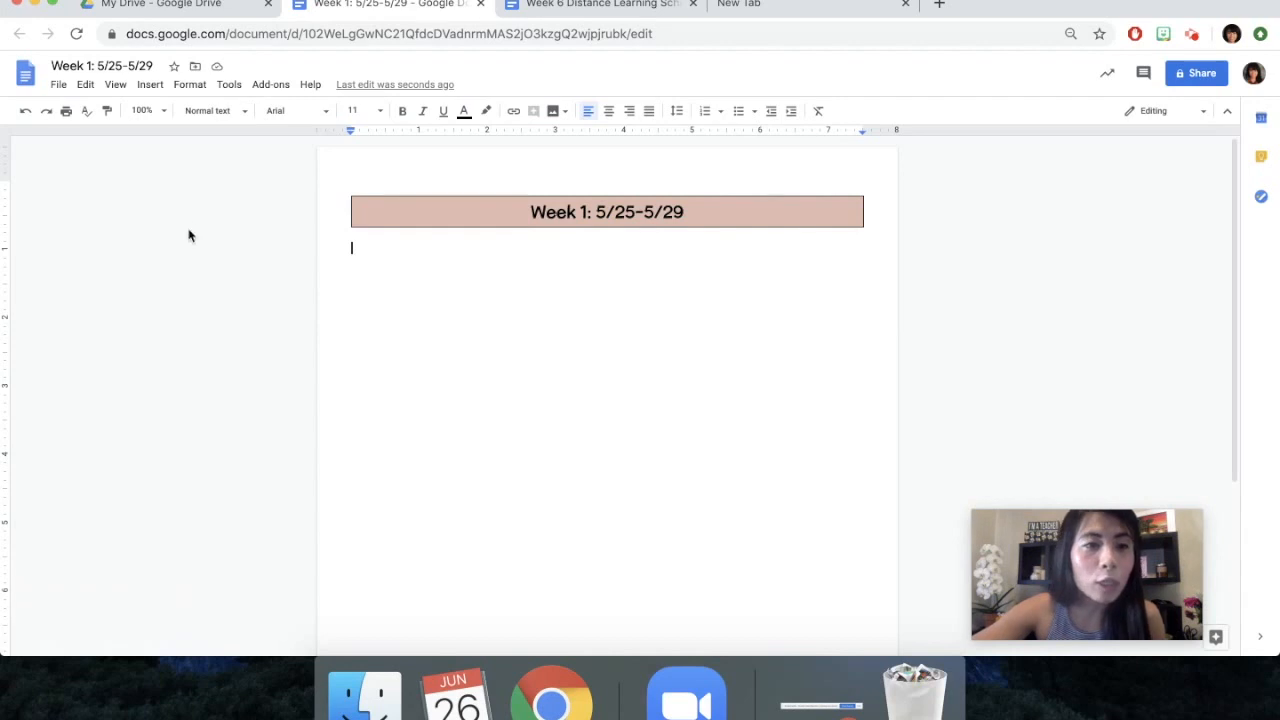
left_click(152, 88)
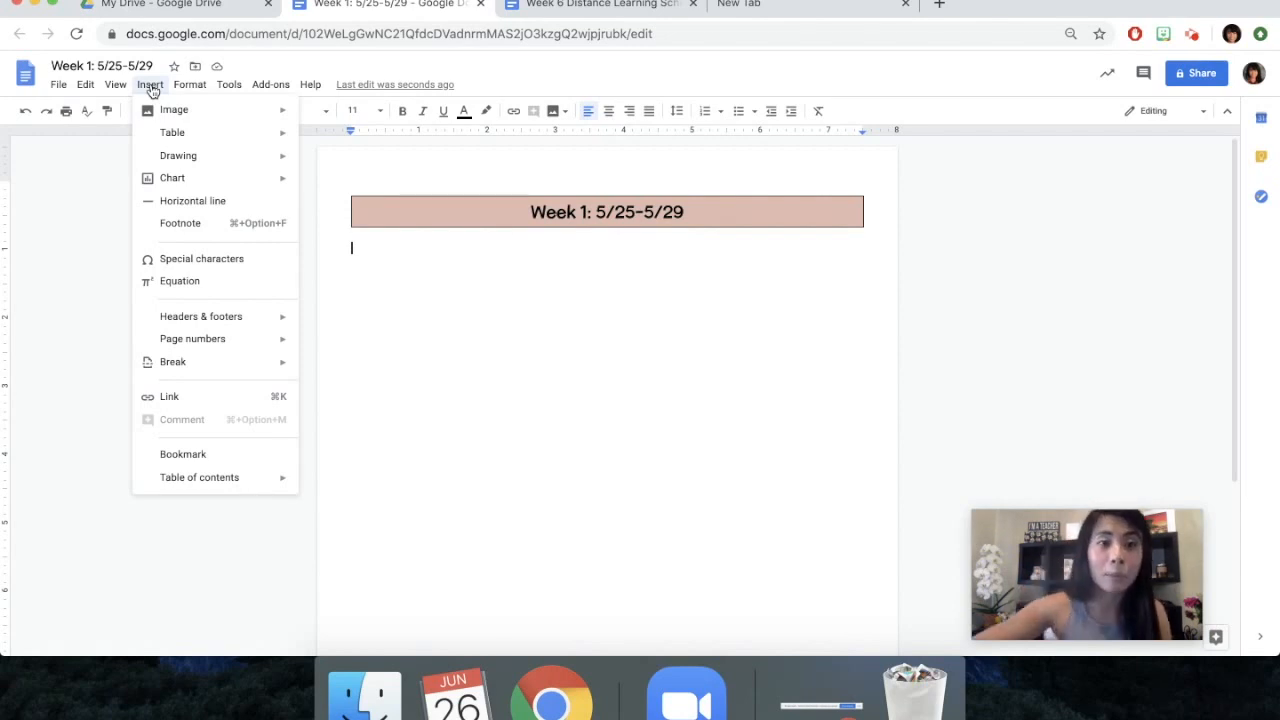
mouse_move(203, 134)
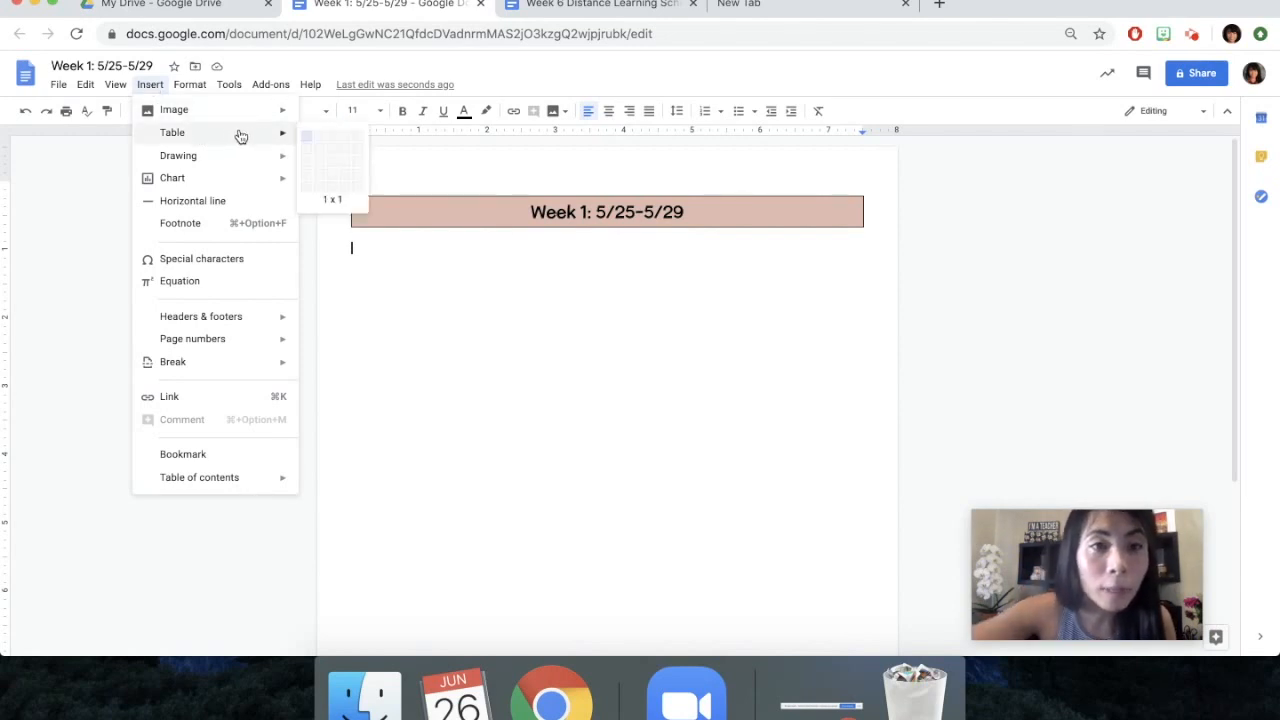
left_click(331, 147)
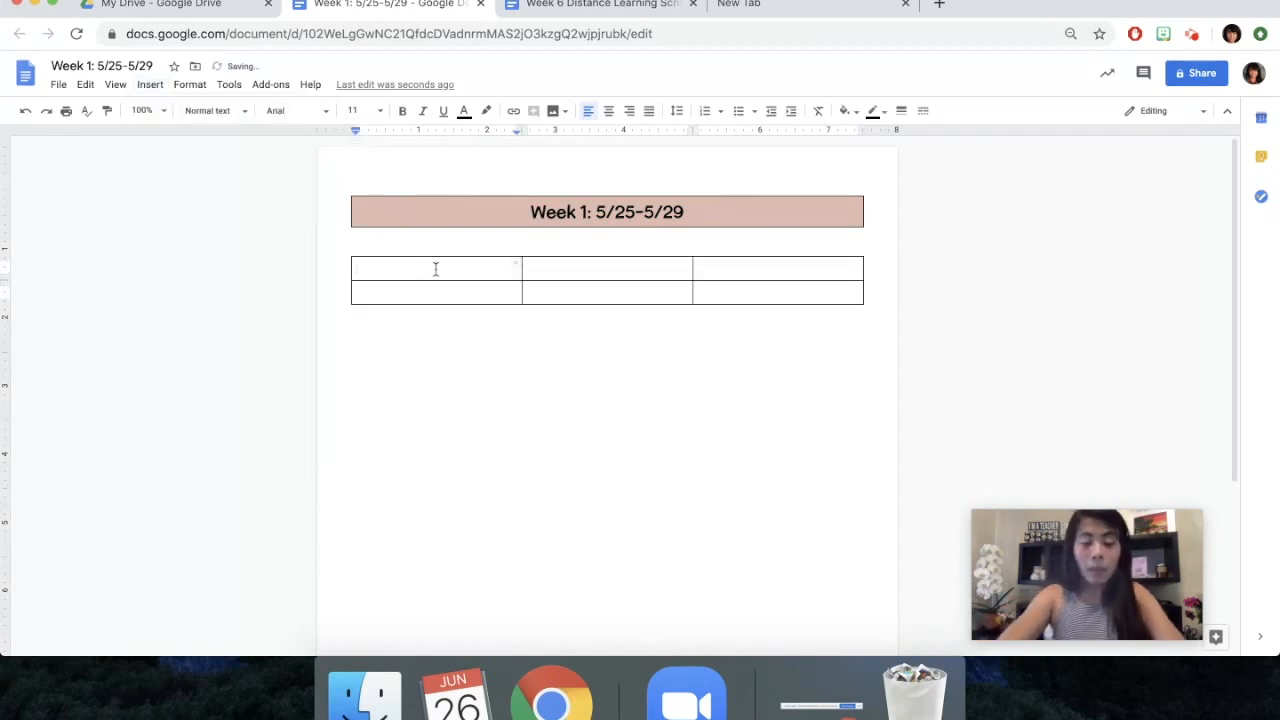
Enter the column headings "Day", "Must Dos" and "May Dos" in the new table's first row
type("Day")
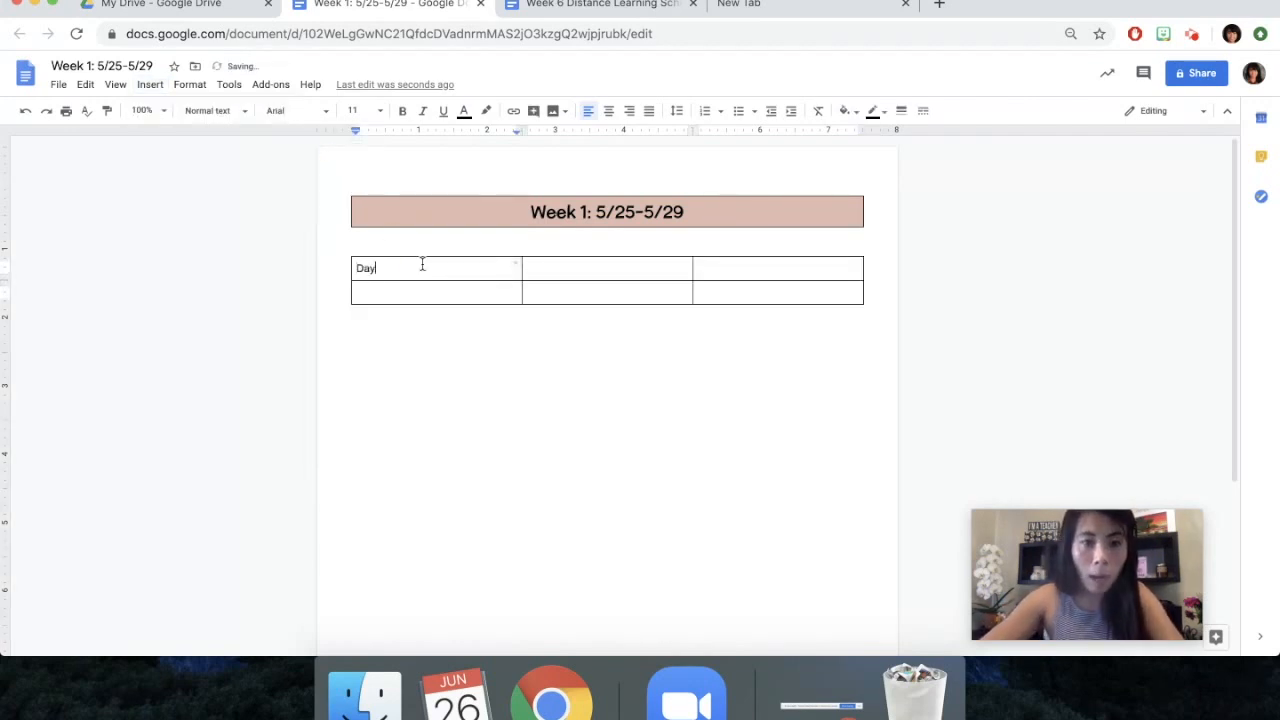
left_click(588, 263)
type("Must Dos")
left_click(794, 269)
type("May Dos")
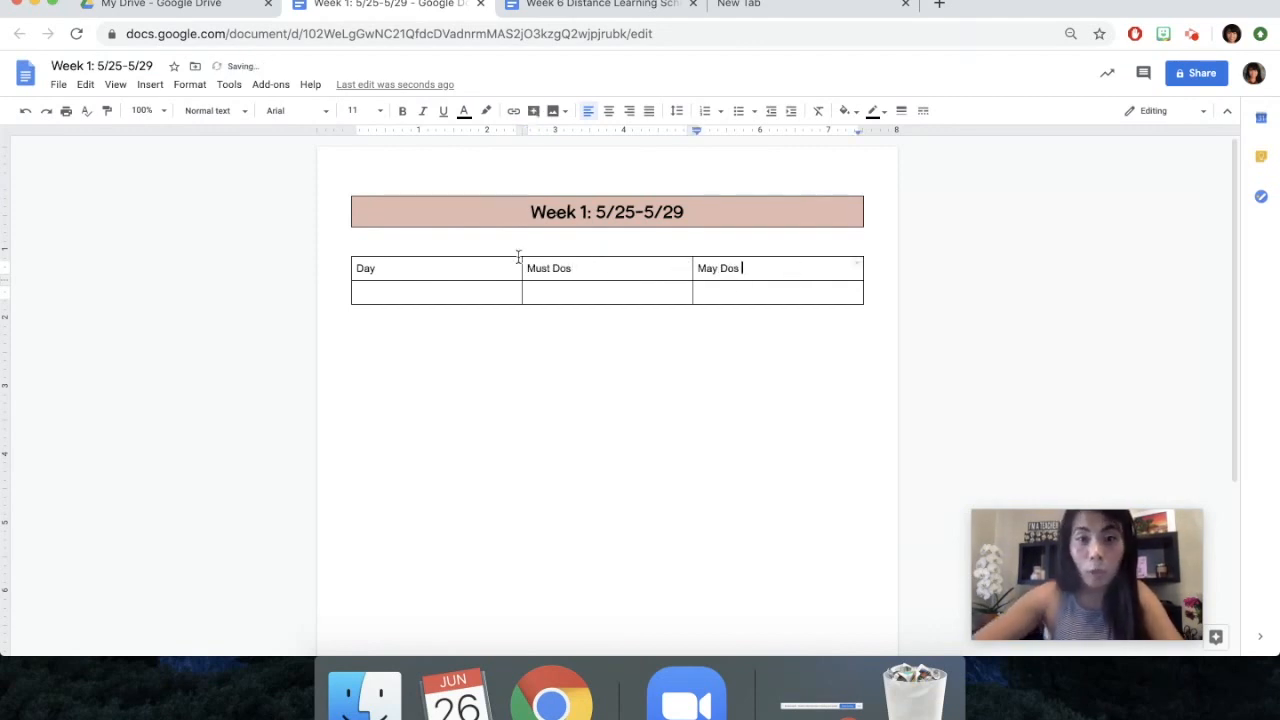
Format the Day, Must Dos and May Dos headings as McLaren, size 12, bold and centered
left_click_drag(735, 268, 374, 263)
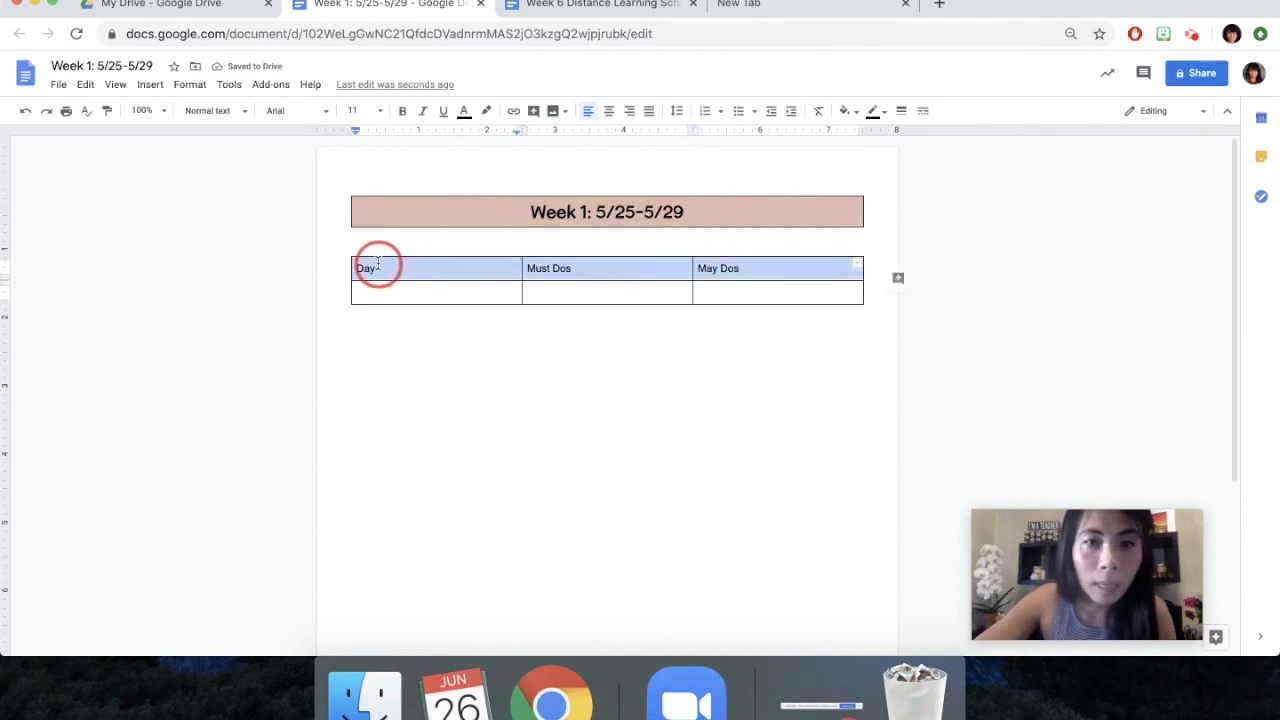
left_click(326, 114)
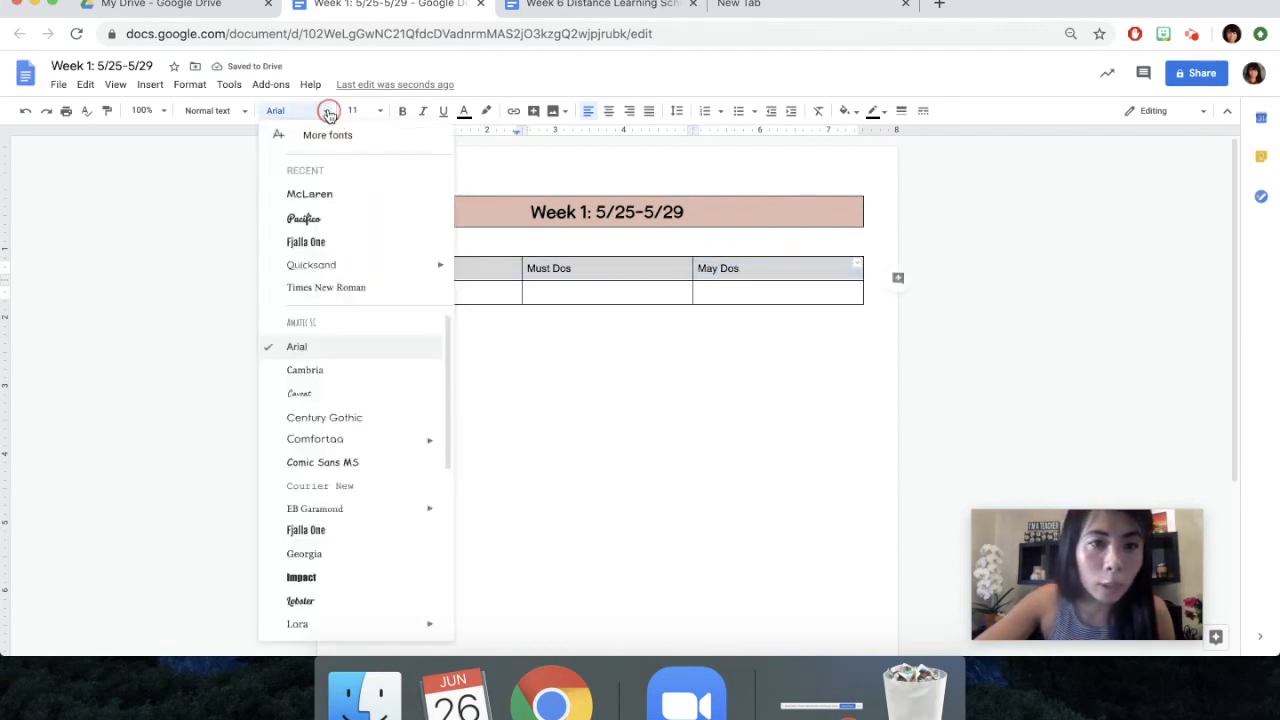
left_click(320, 188)
left_click(381, 112)
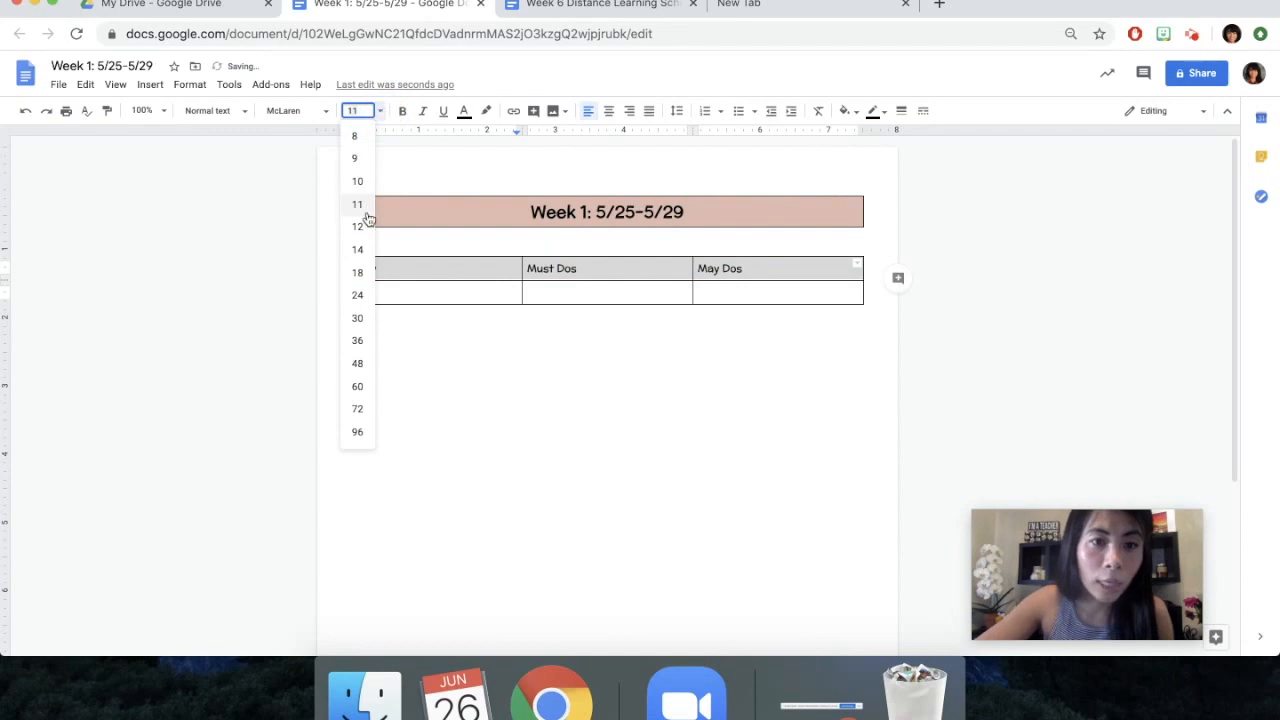
left_click(362, 226)
left_click(402, 112)
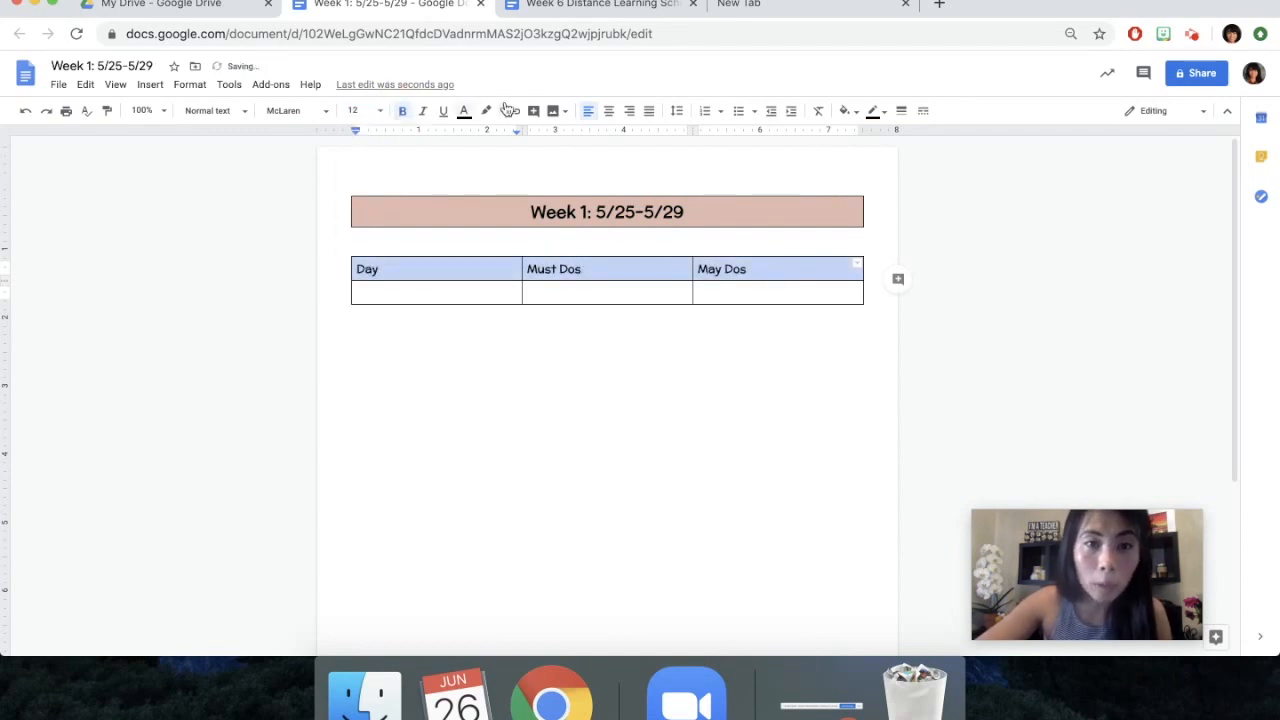
left_click(608, 113)
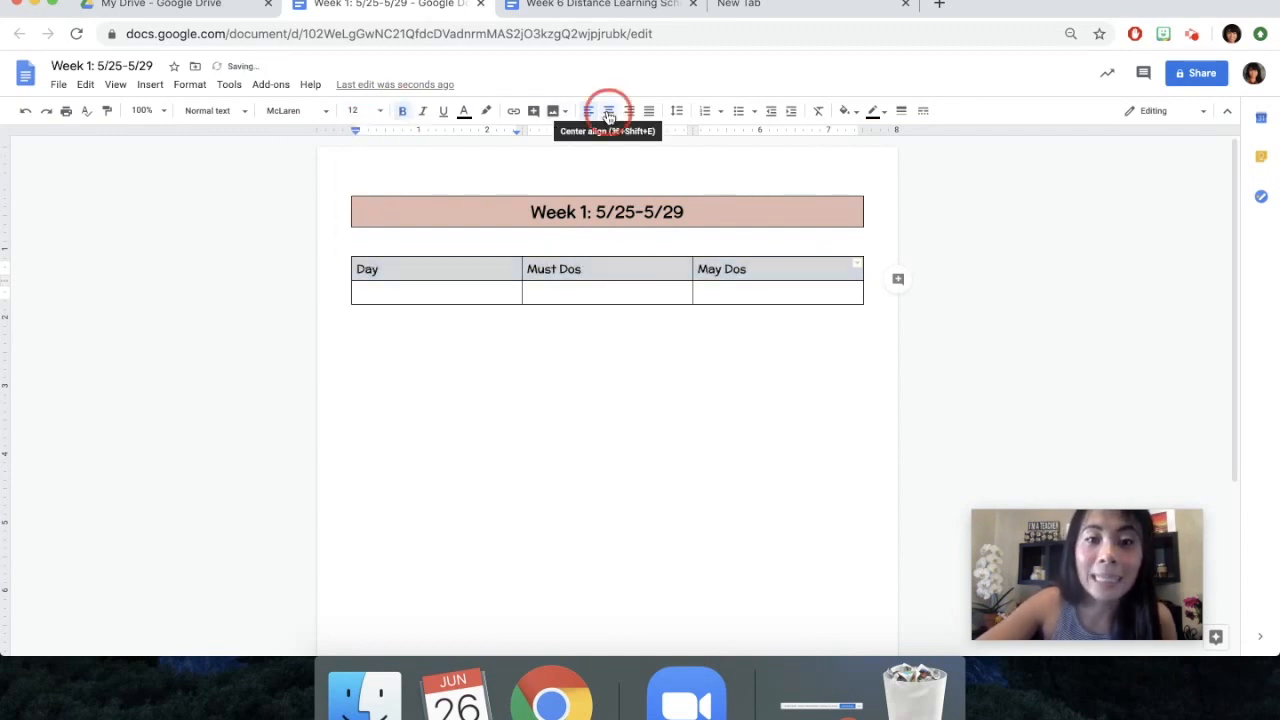
Add a blank line under Day in the header cell, and paste four copies of the whole three-column table below it
double_click(466, 294)
double_click(505, 339)
left_click_drag(543, 337, 494, 267)
left_click_drag(407, 244, 514, 334)
key("super+c")
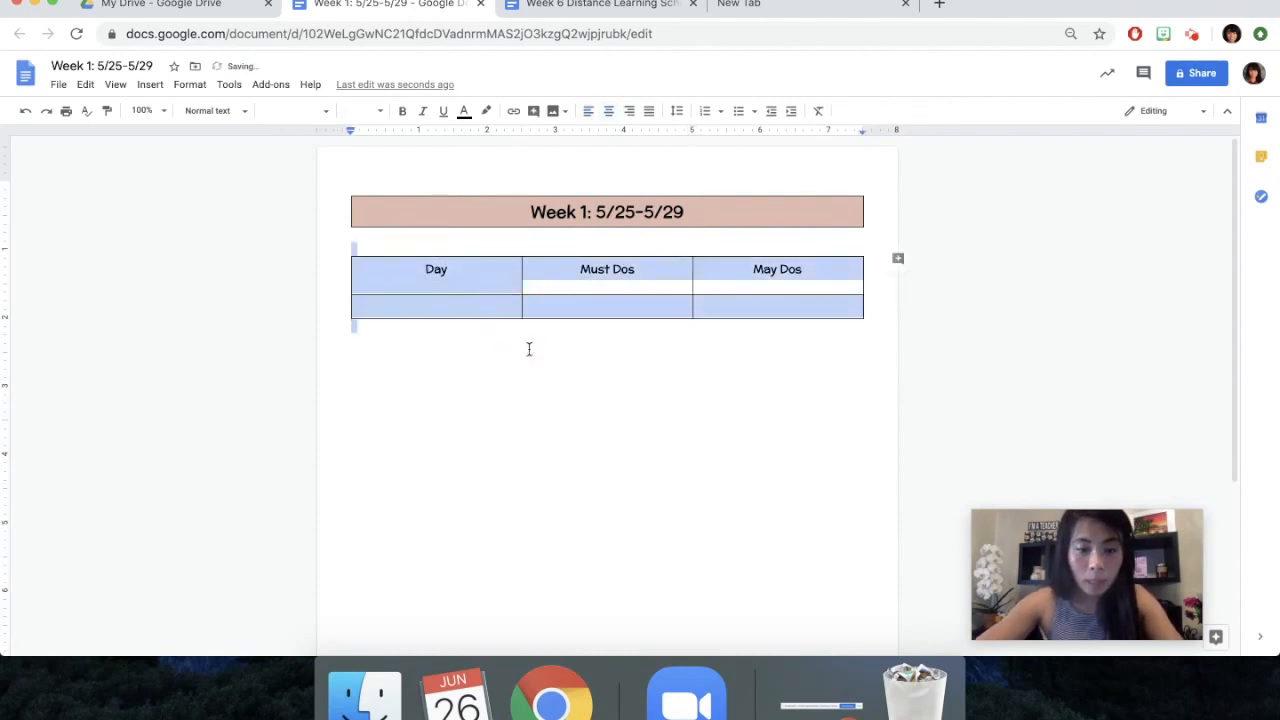
left_click(528, 349)
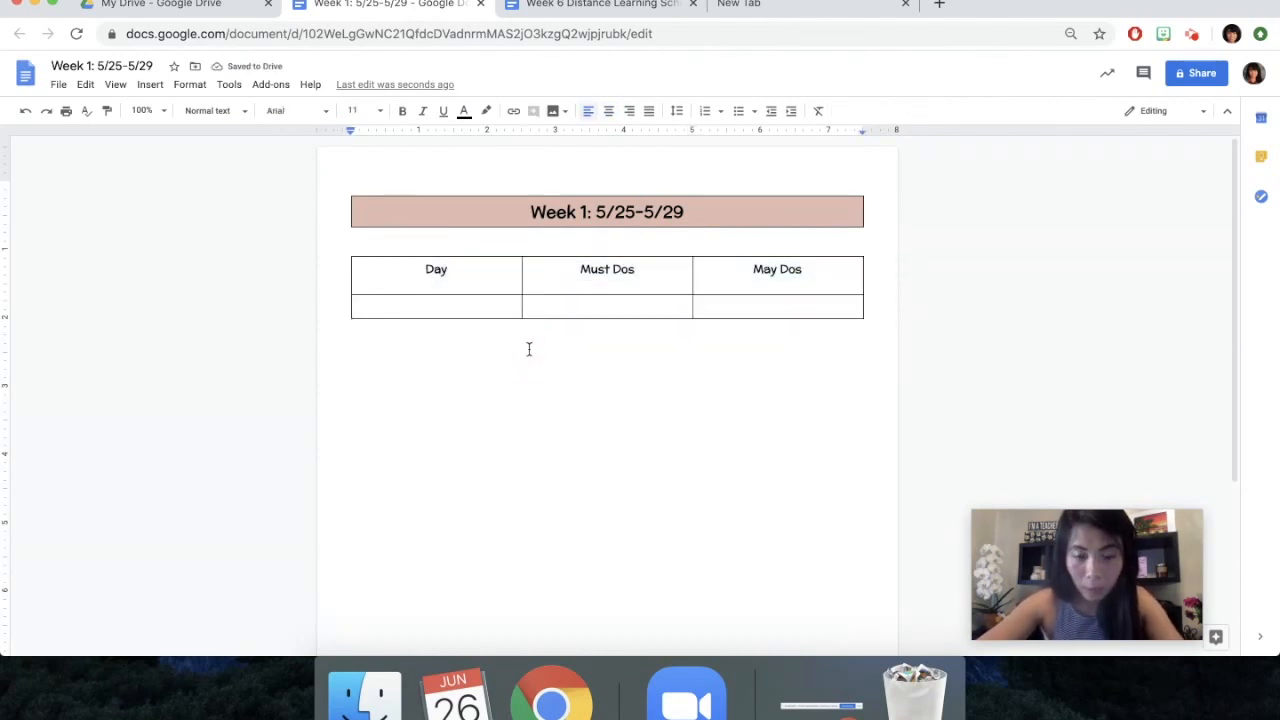
key("super+v")
left_click(506, 457)
key("super+v")
scroll(447, 574, "down", 1)
left_click(448, 549)
key("super+v")
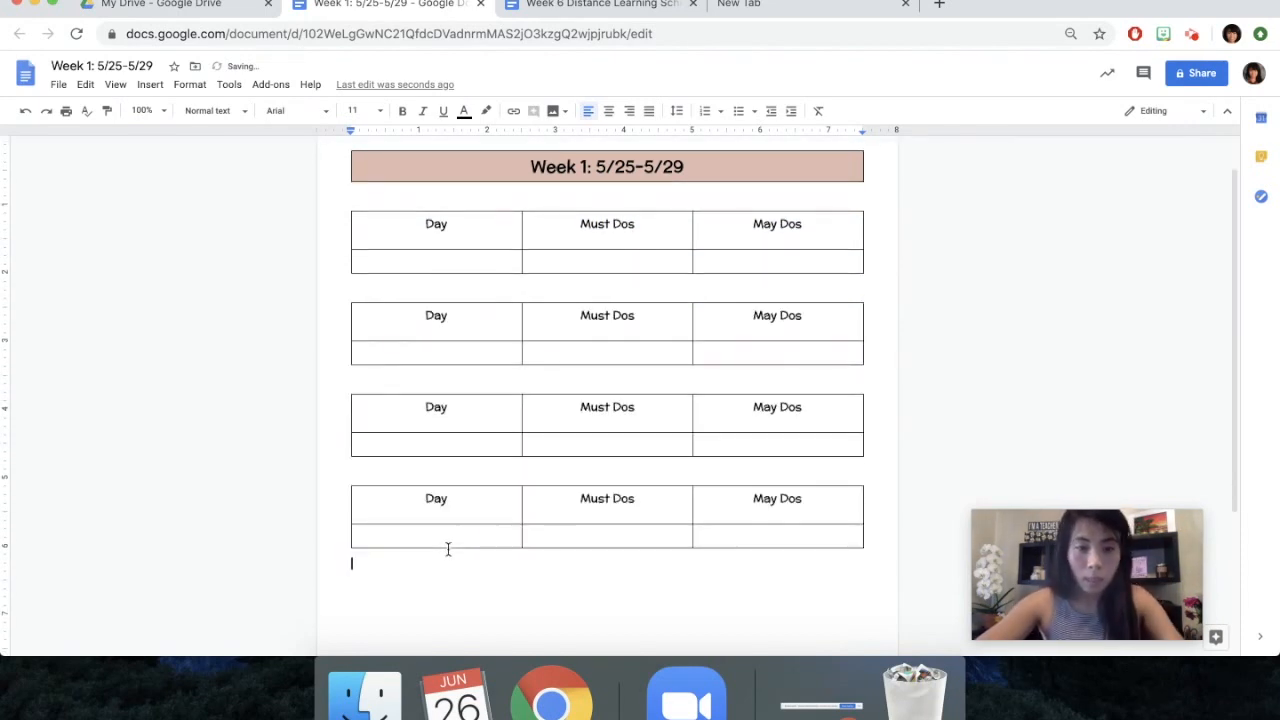
scroll(448, 549, "down", 1)
key("super+v")
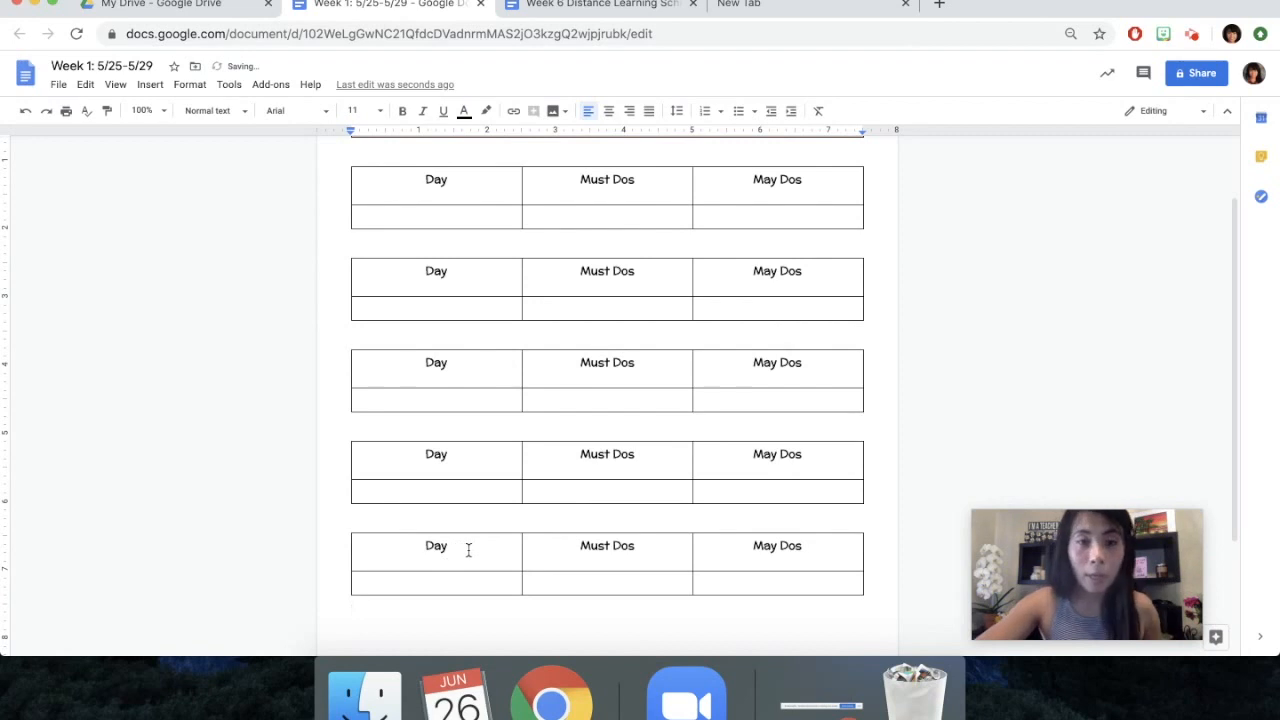
Find a "Monday" Bitmoji and paste the rainbow image into the cell below Day in the first day table
scroll(440, 300, "up", 1)
left_click(426, 268)
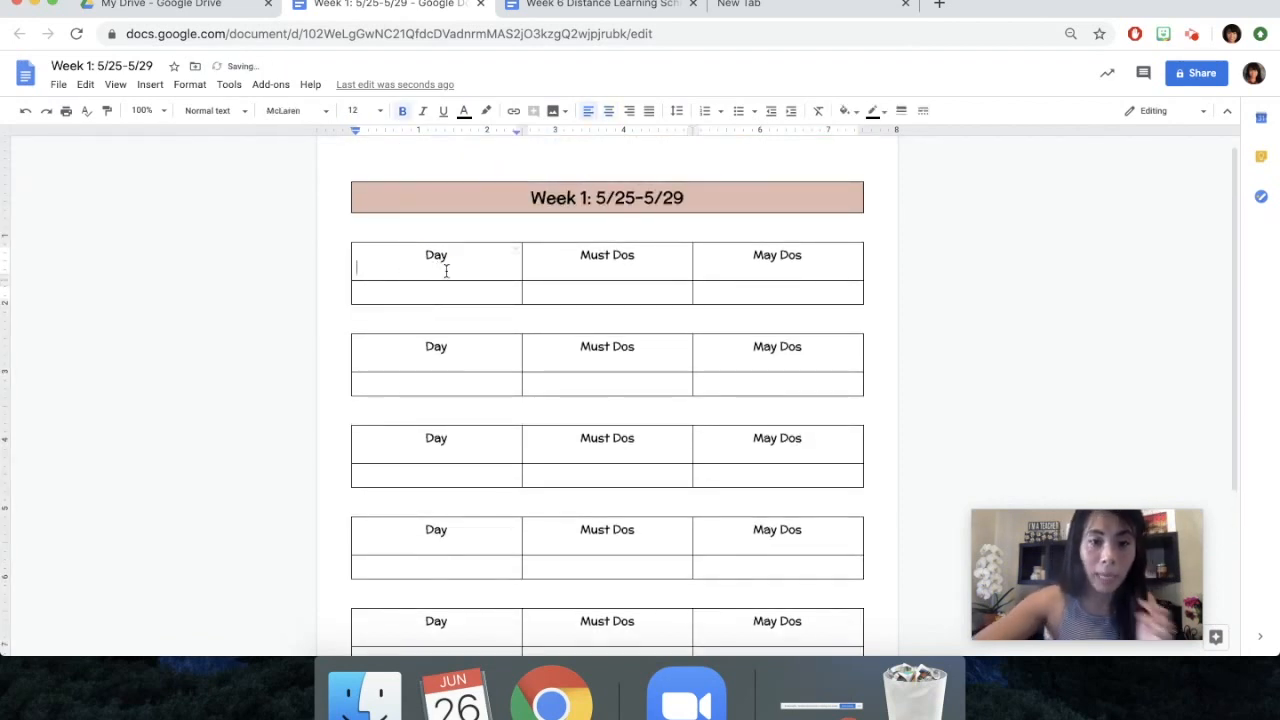
left_click(463, 296)
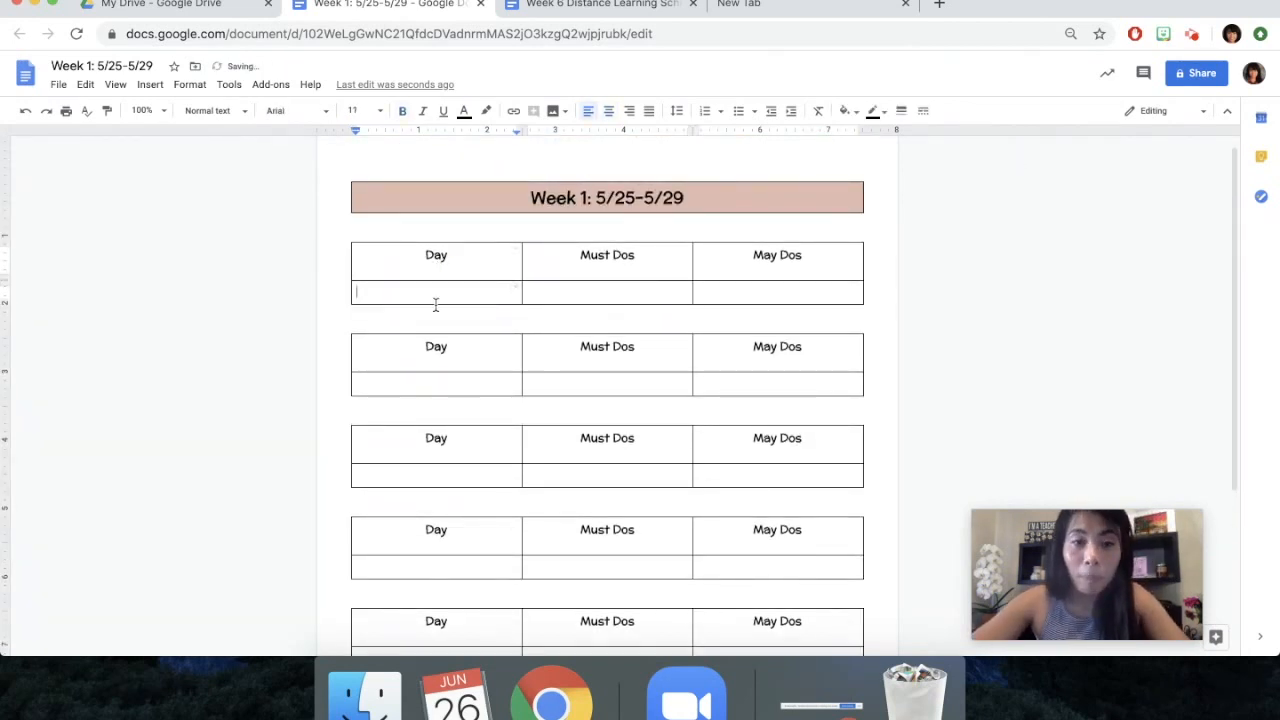
scroll(434, 303, "down", 1)
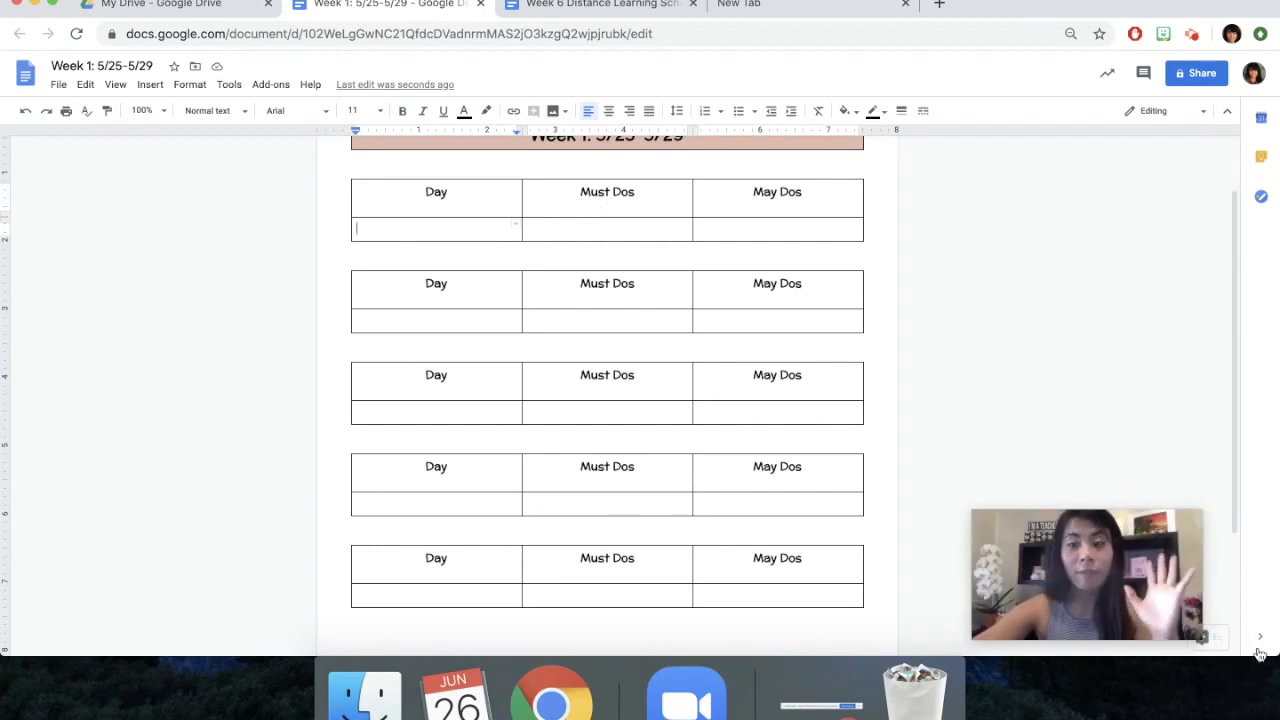
left_click(1163, 34)
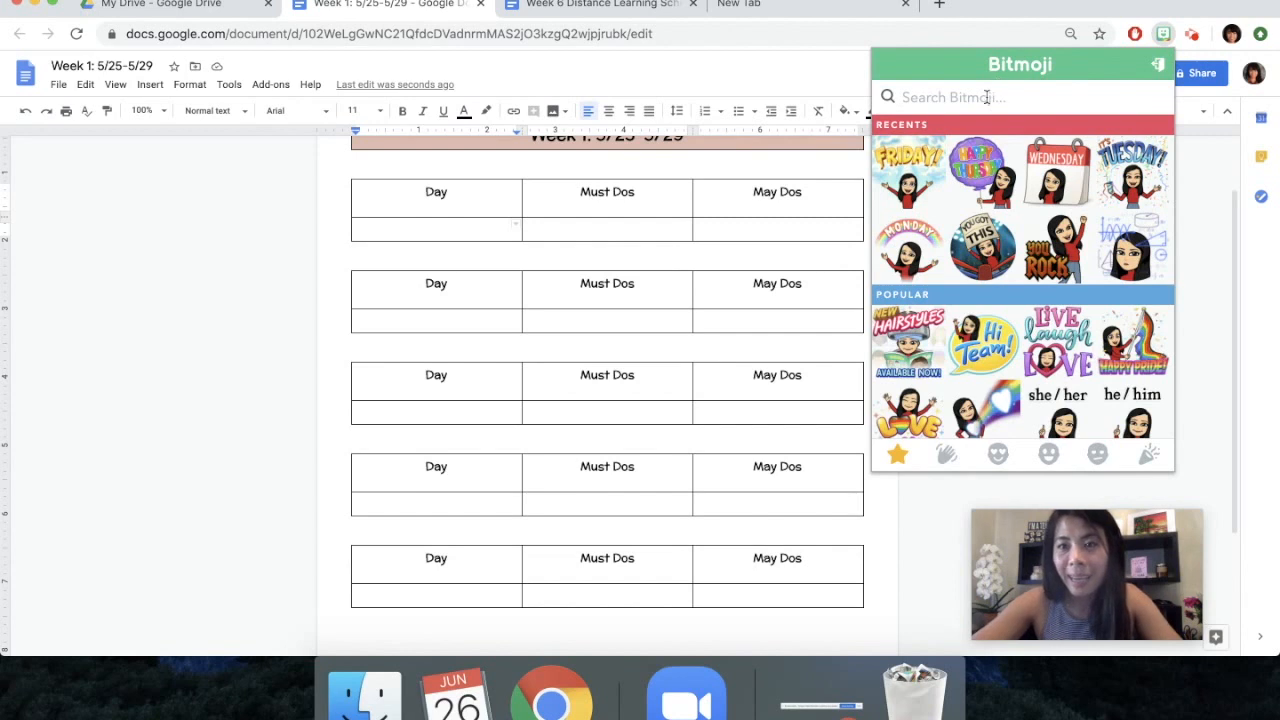
type("Monday")
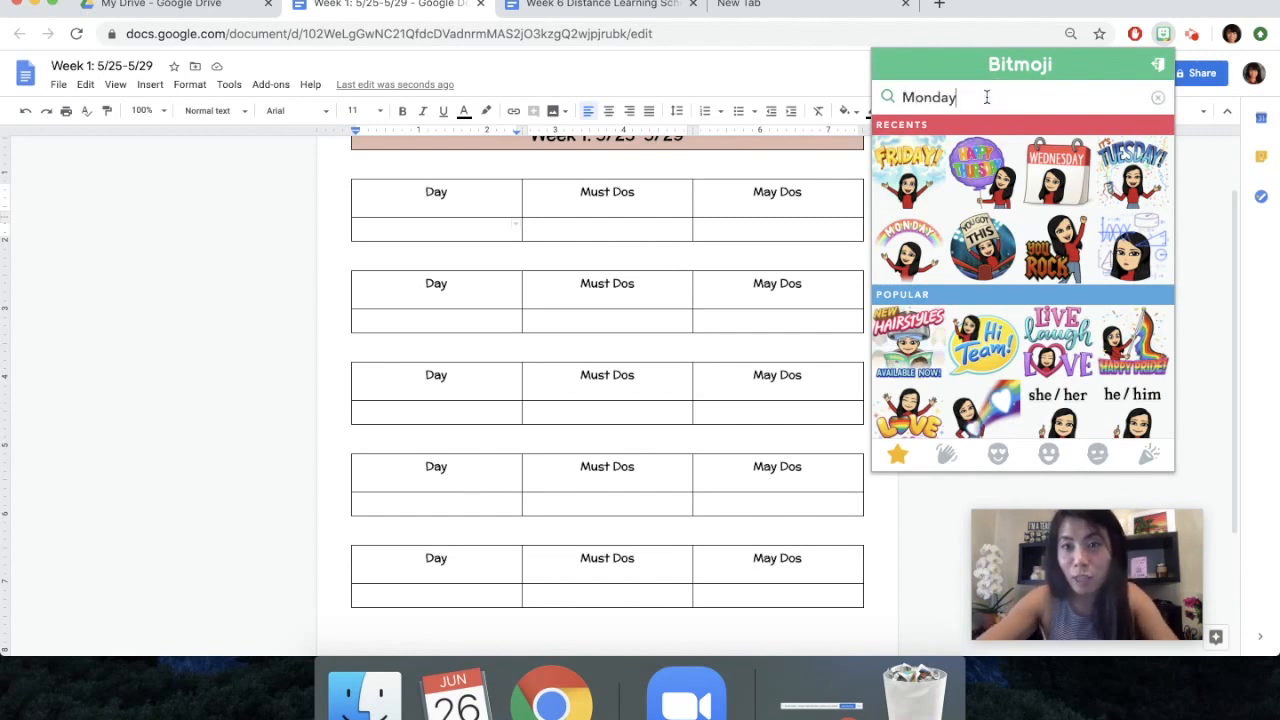
right_click(912, 138)
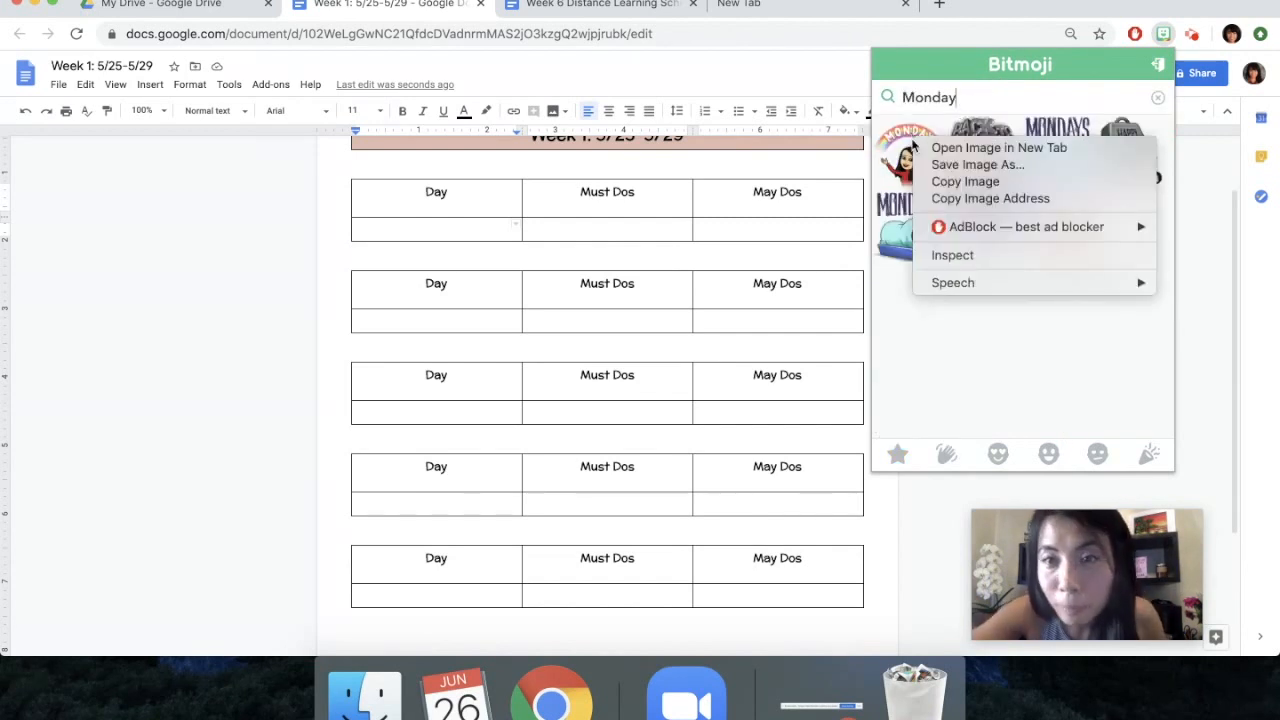
left_click(945, 181)
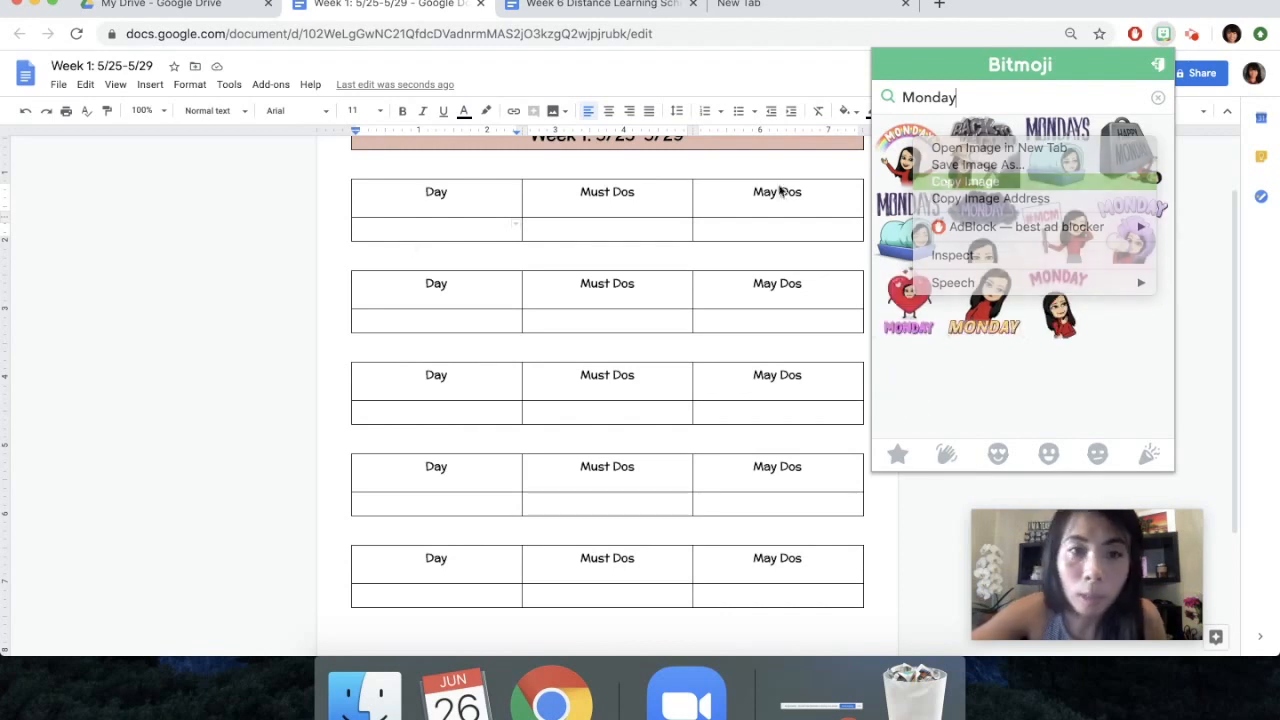
left_click(418, 234)
key("super+v")
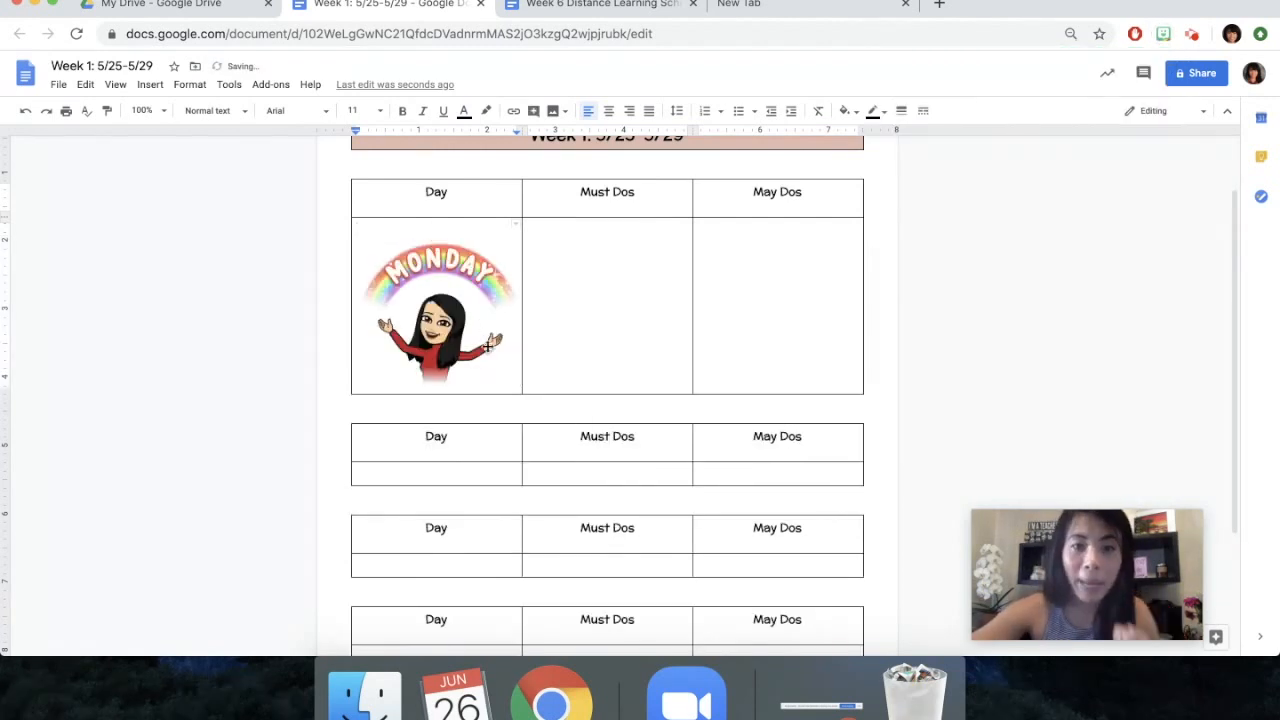
Enter the date 5/25/2020 on a new line below the Monday Bitmoji and center it
key("Return")
type("5")
scroll(497, 368, "up", 2)
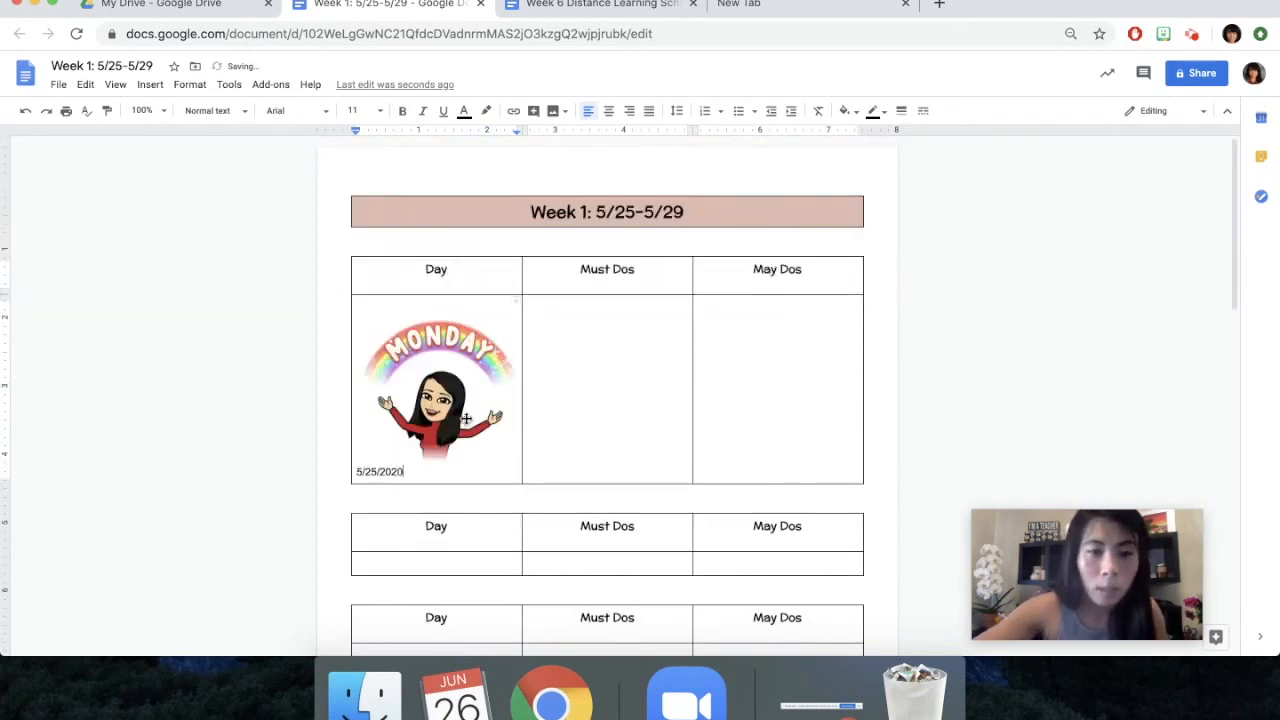
left_click_drag(410, 471, 352, 471)
left_click(608, 110)
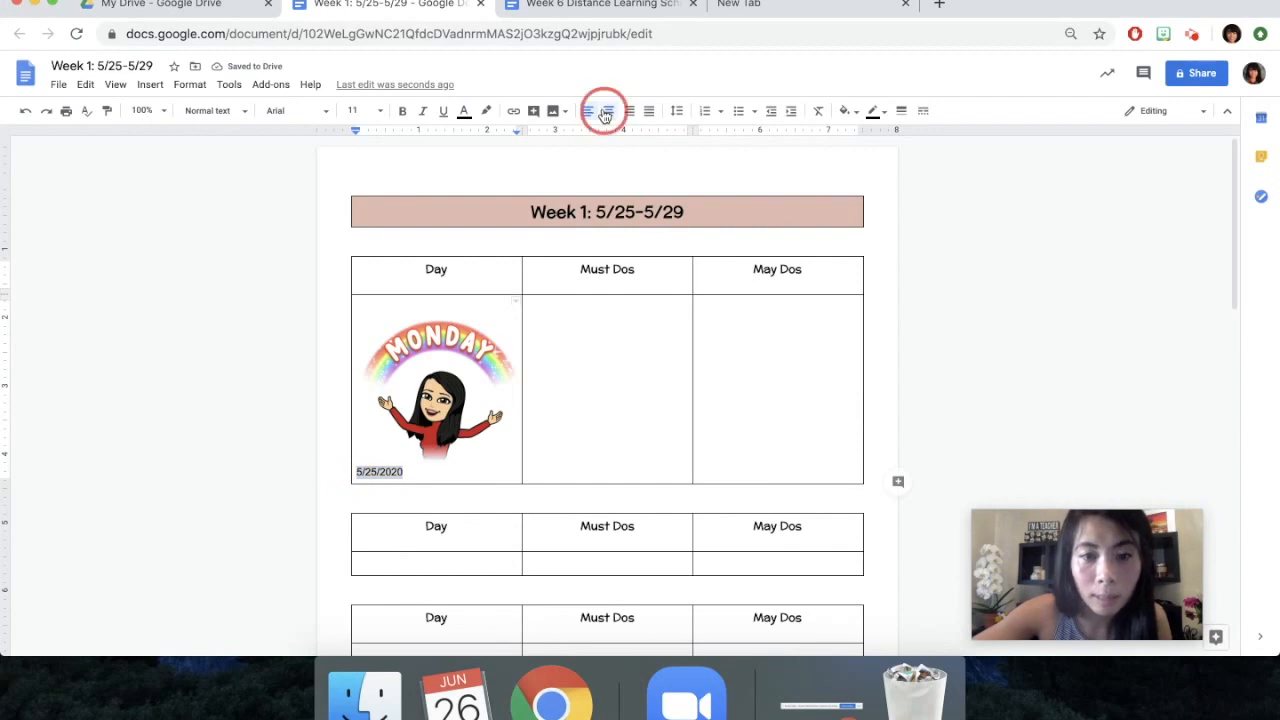
left_click(465, 472)
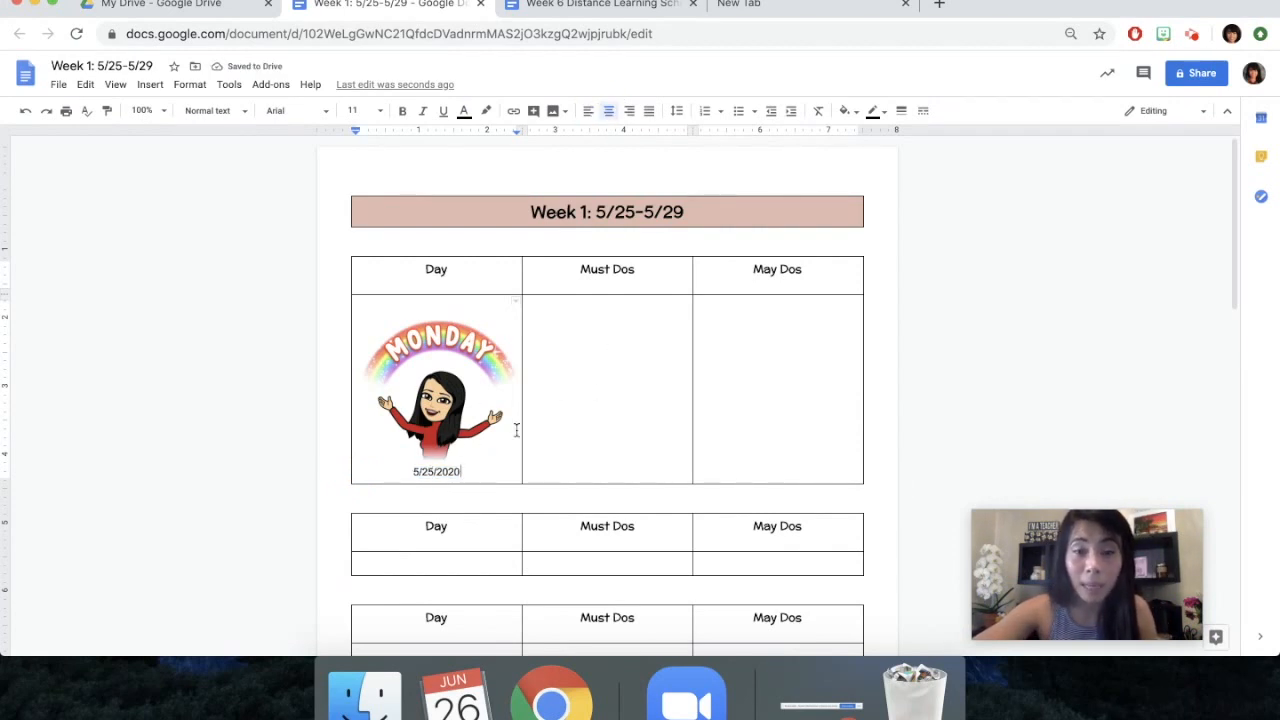
Look through the day tables down the document, checking each day's Bitmoji, date and the page breaks between them
scroll(469, 471, "down", 2)
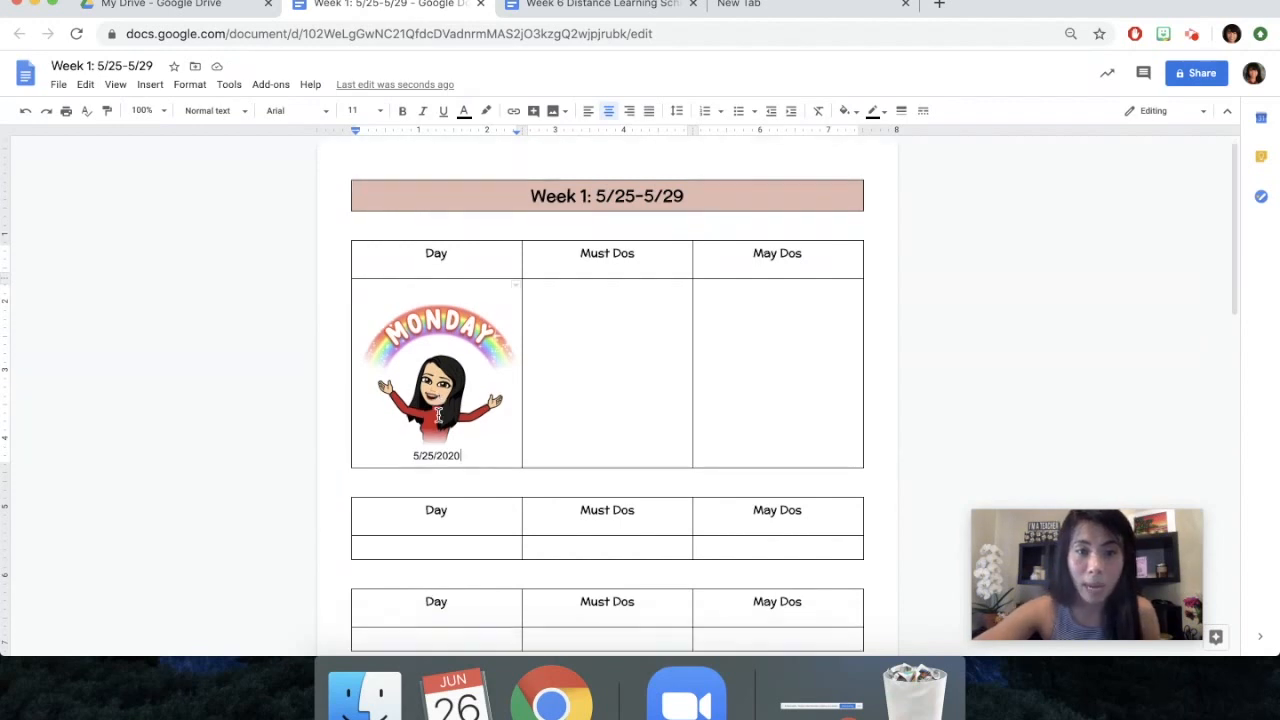
scroll(460, 387, "down", 6)
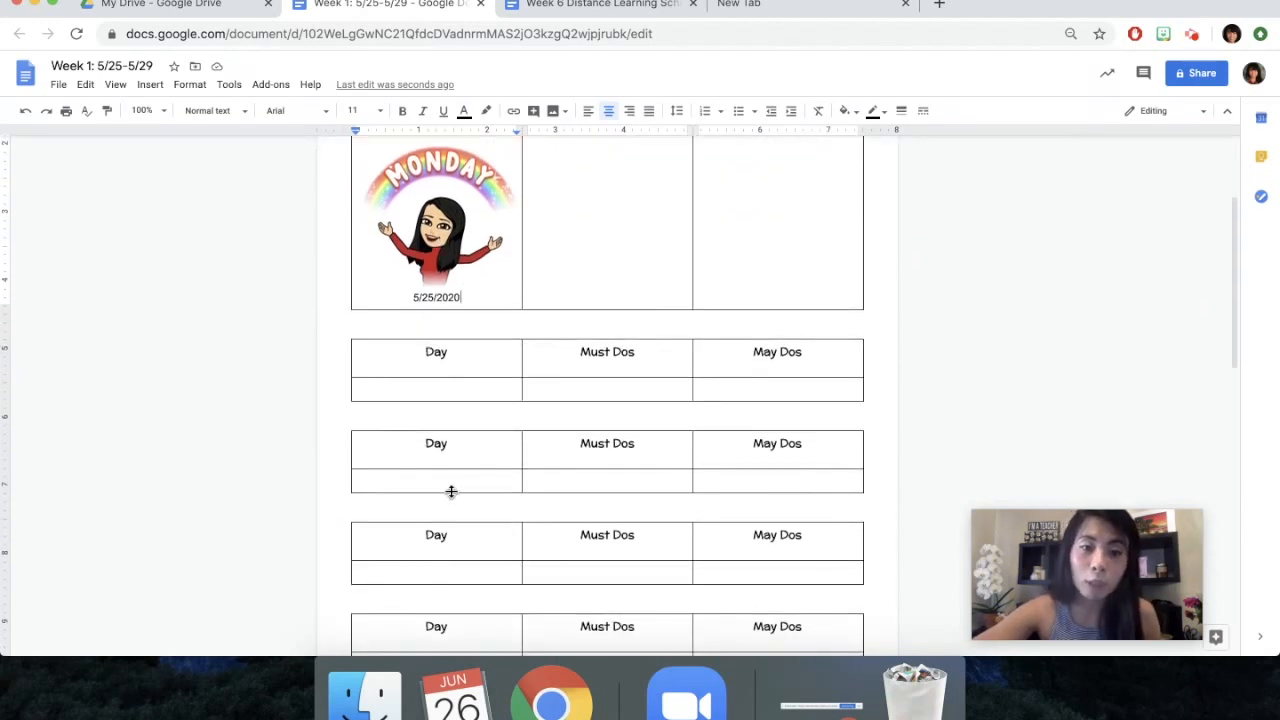
scroll(454, 549, "down", 1)
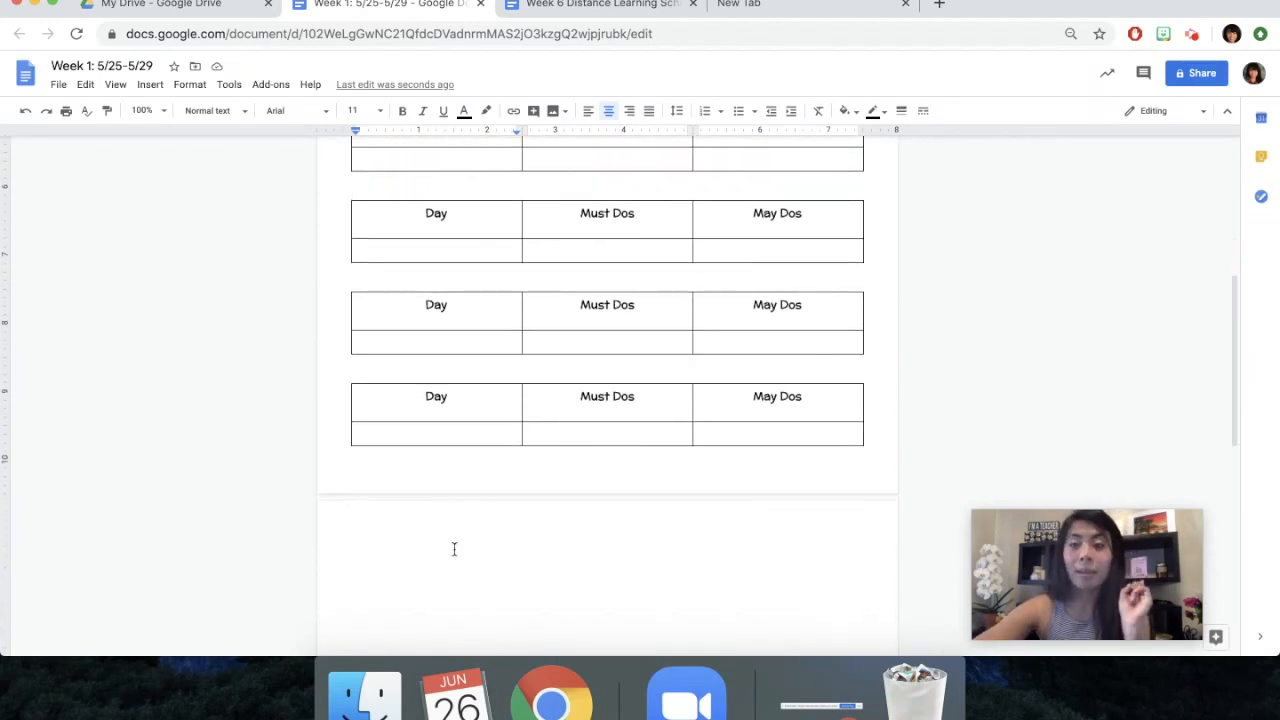
scroll(693, 537, "down", 4)
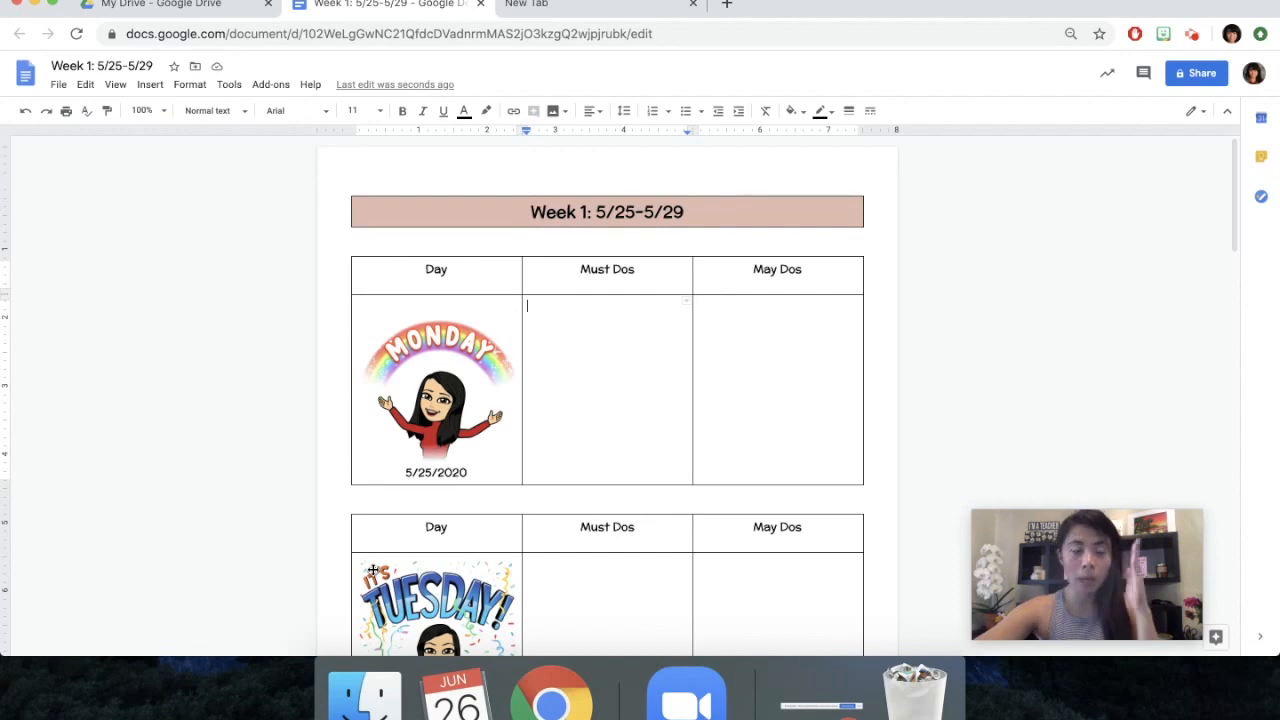
scroll(372, 570, "down", 4)
scroll(372, 570, "down", 12)
scroll(372, 568, "down", 2)
scroll(346, 451, "up", 5)
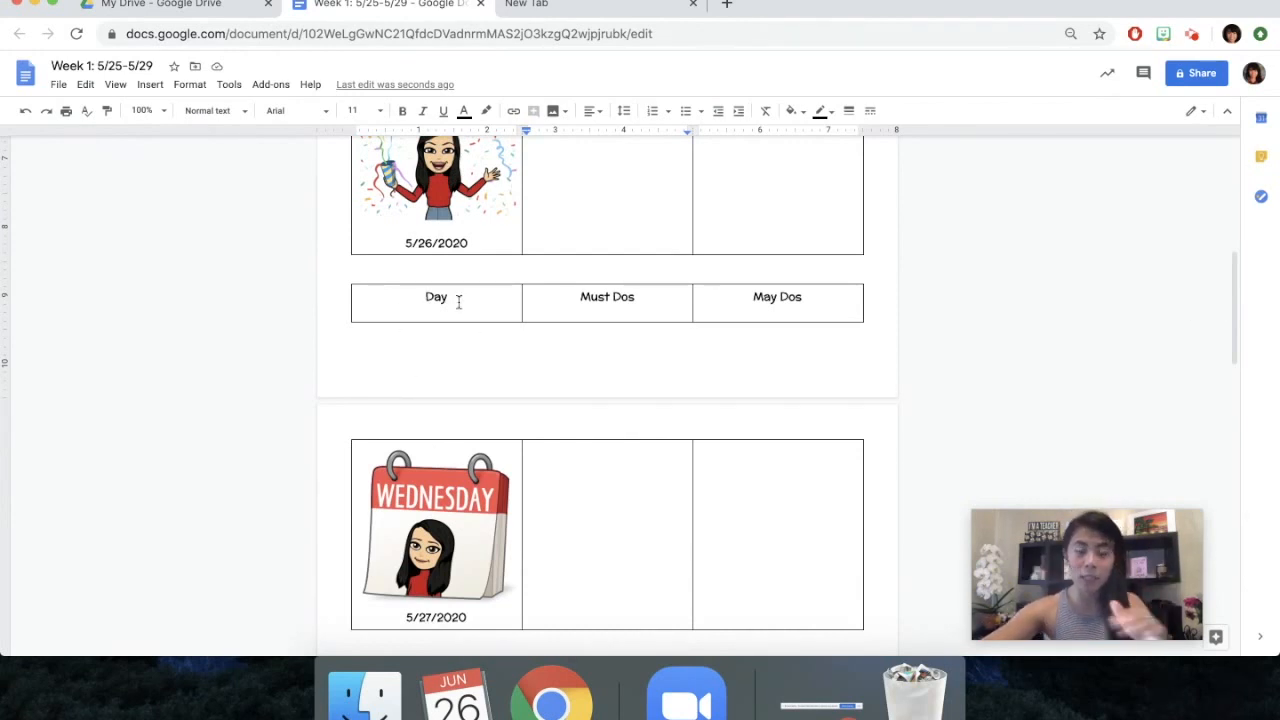
scroll(434, 343, "down", 5)
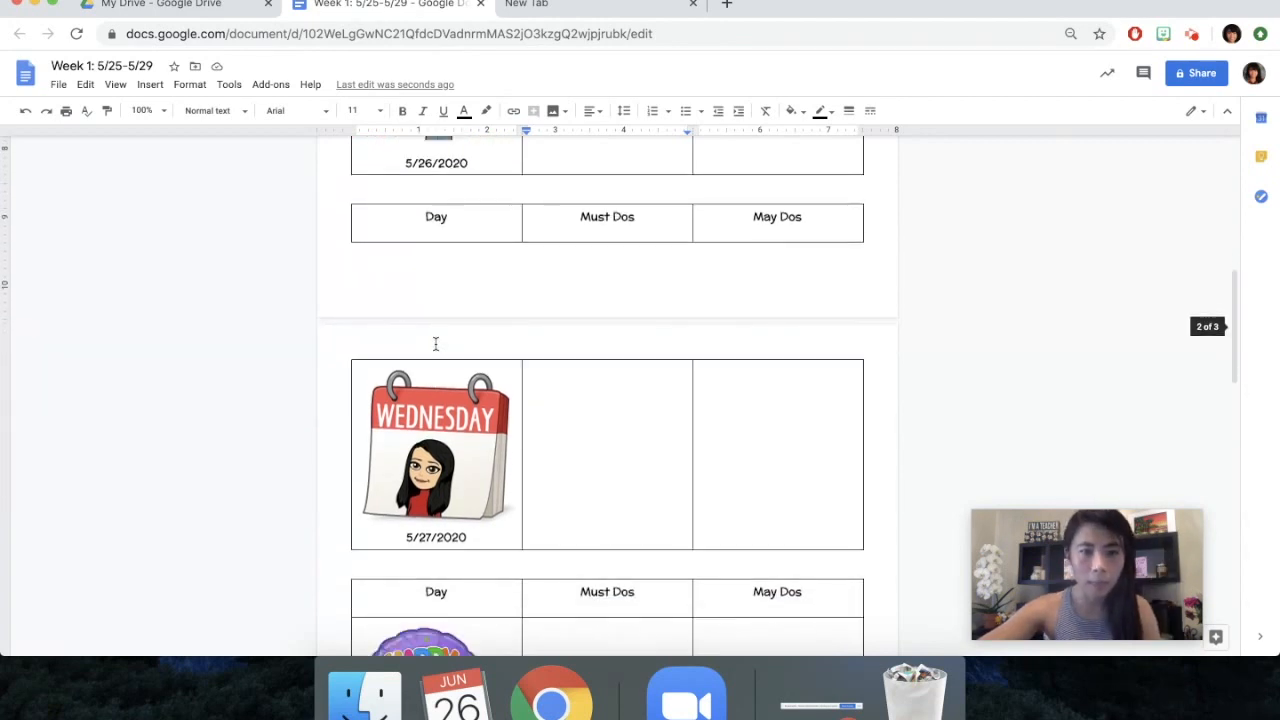
scroll(436, 342, "down", 7)
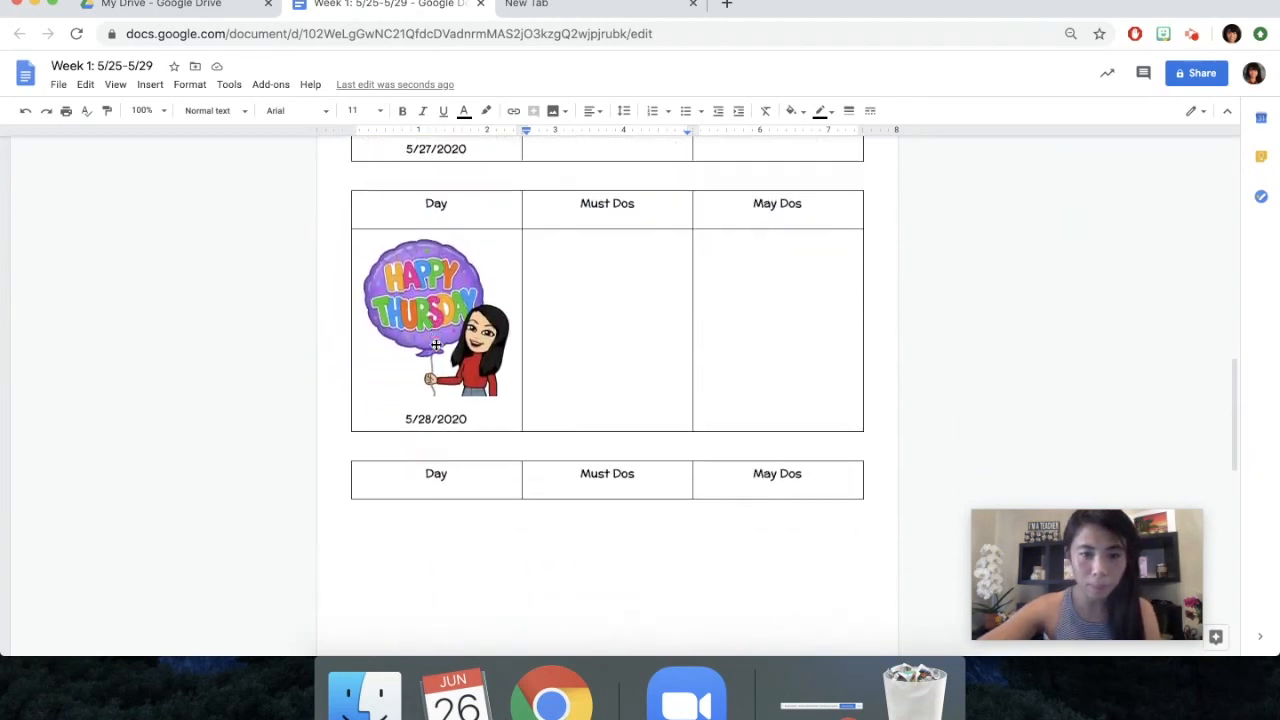
scroll(434, 343, "up", 4)
scroll(434, 343, "up", 15)
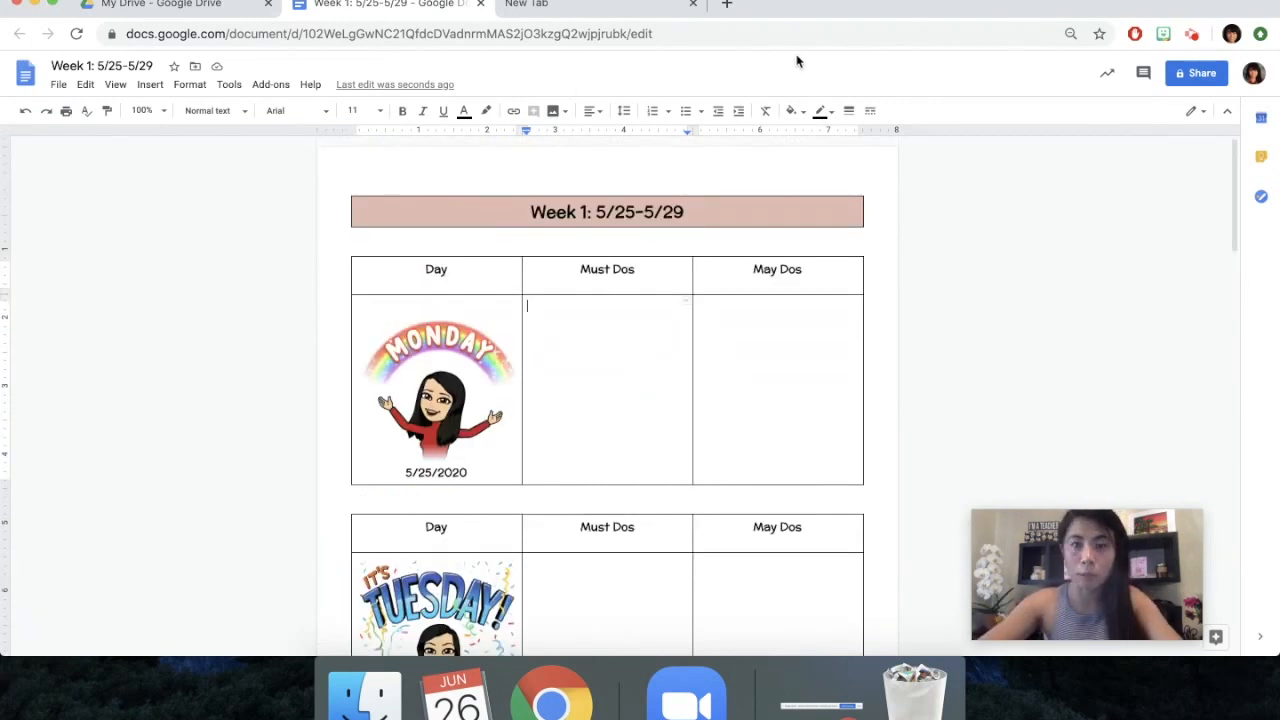
Create a checkbox list in Monday's Must Dos cell with Morning message, Reading, Writing, Math and Project
left_click(700, 112)
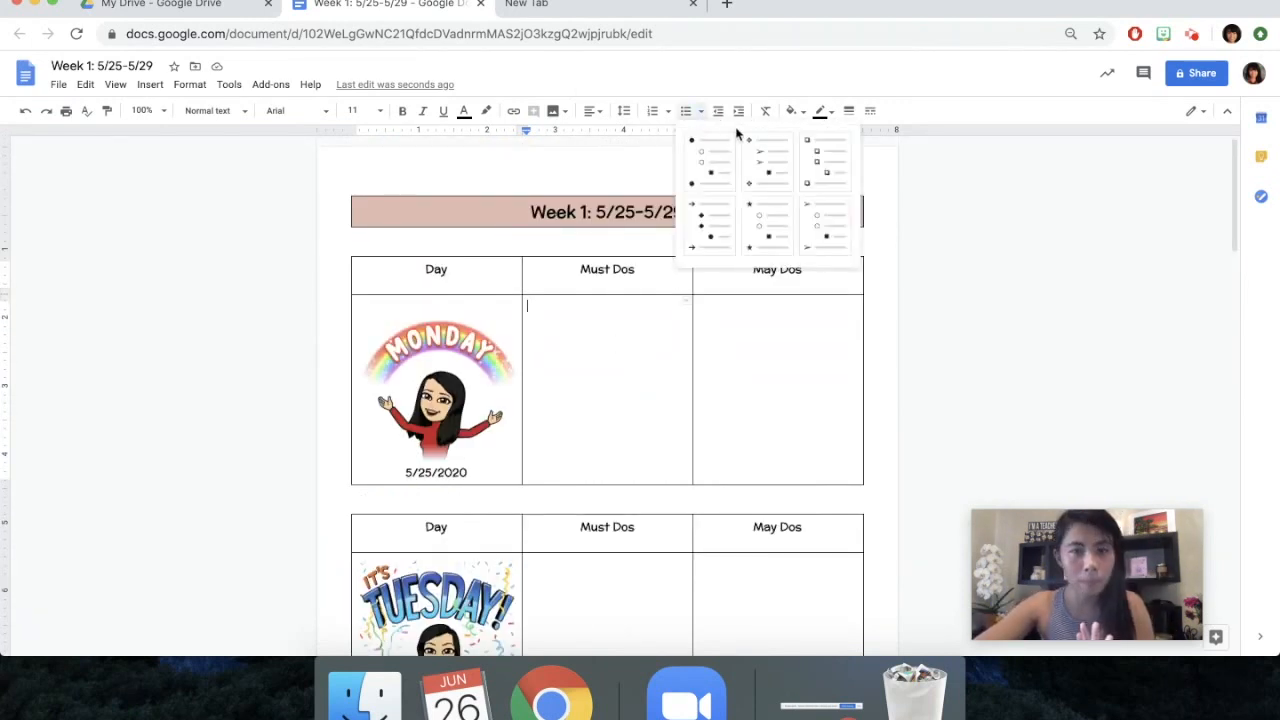
left_click(826, 166)
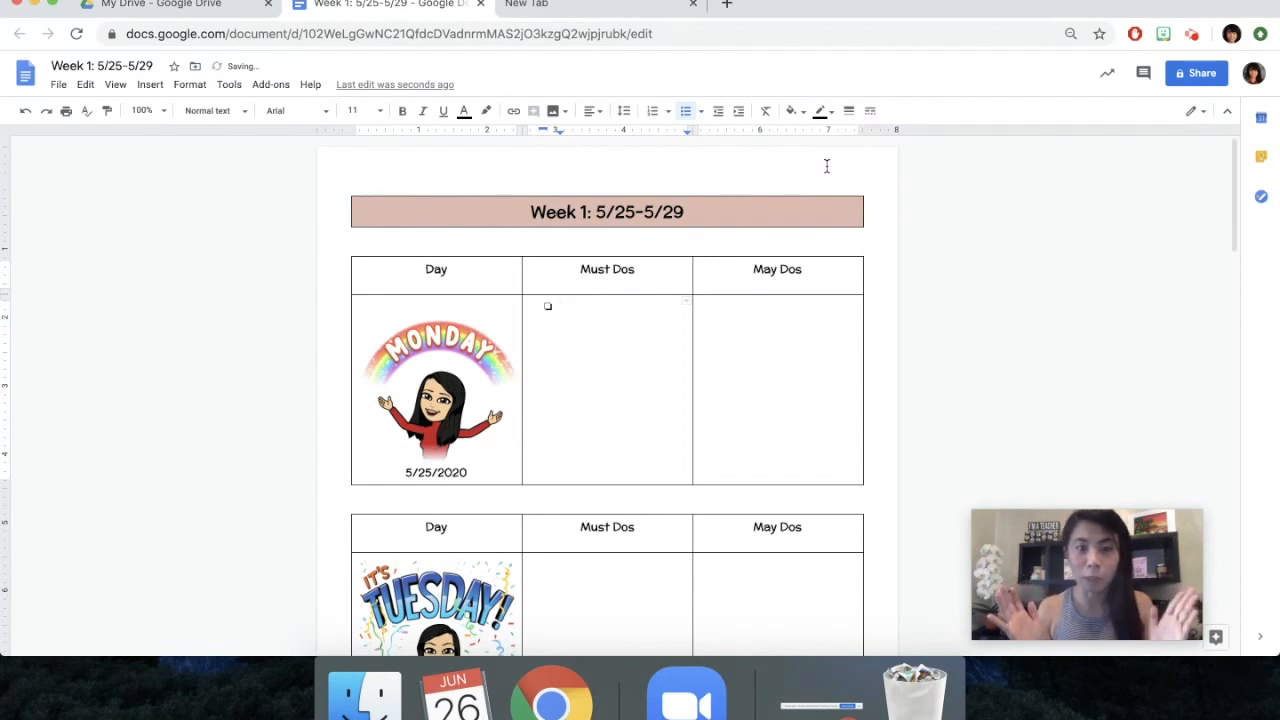
type("Morning message")
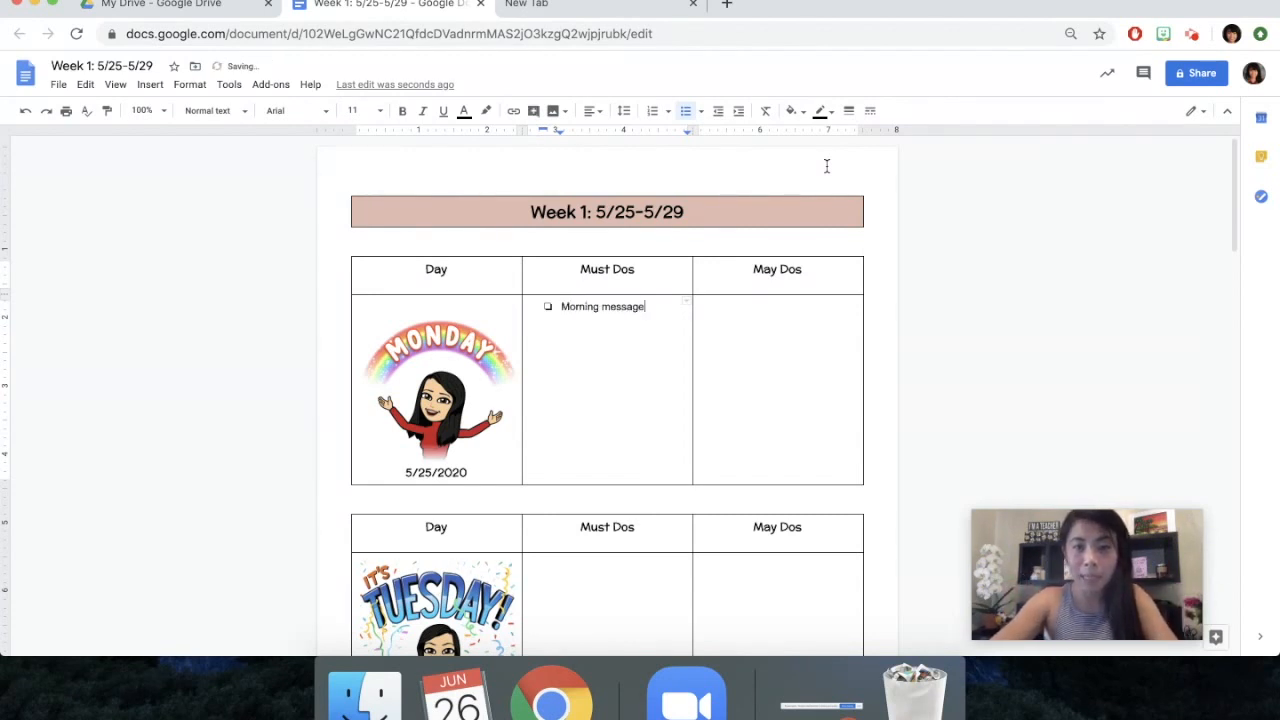
key("Return")
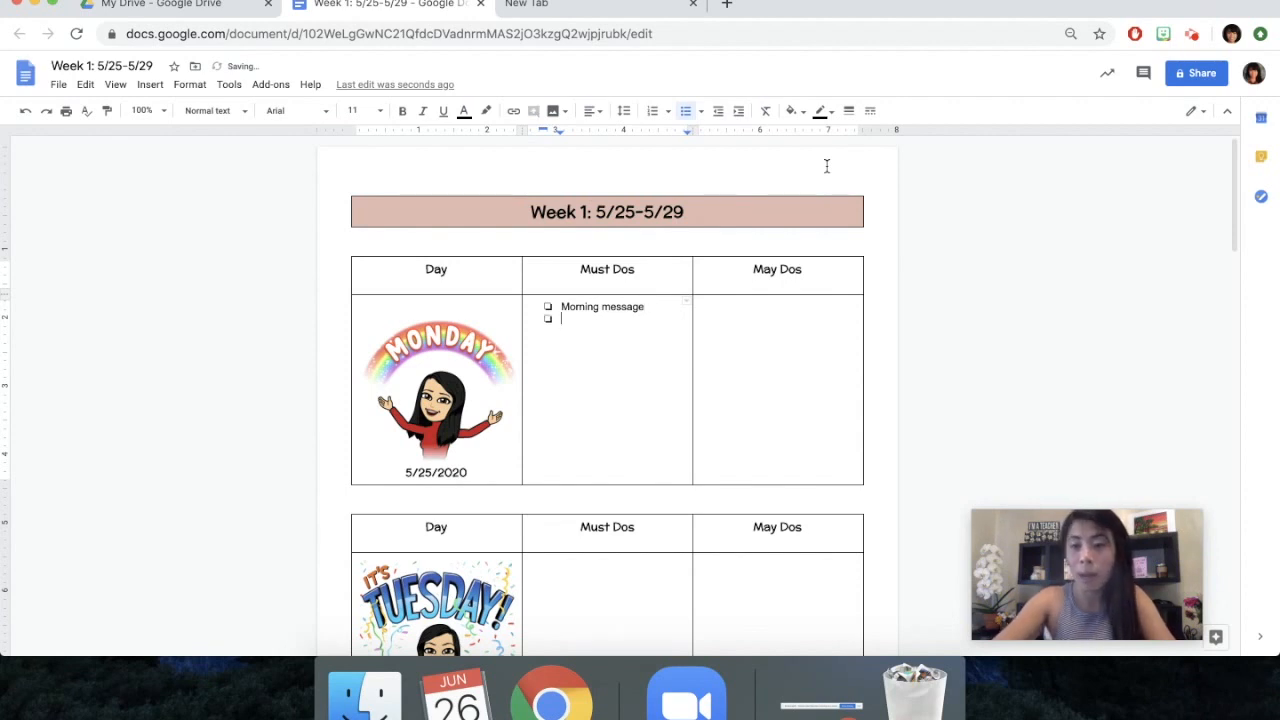
type("Reading")
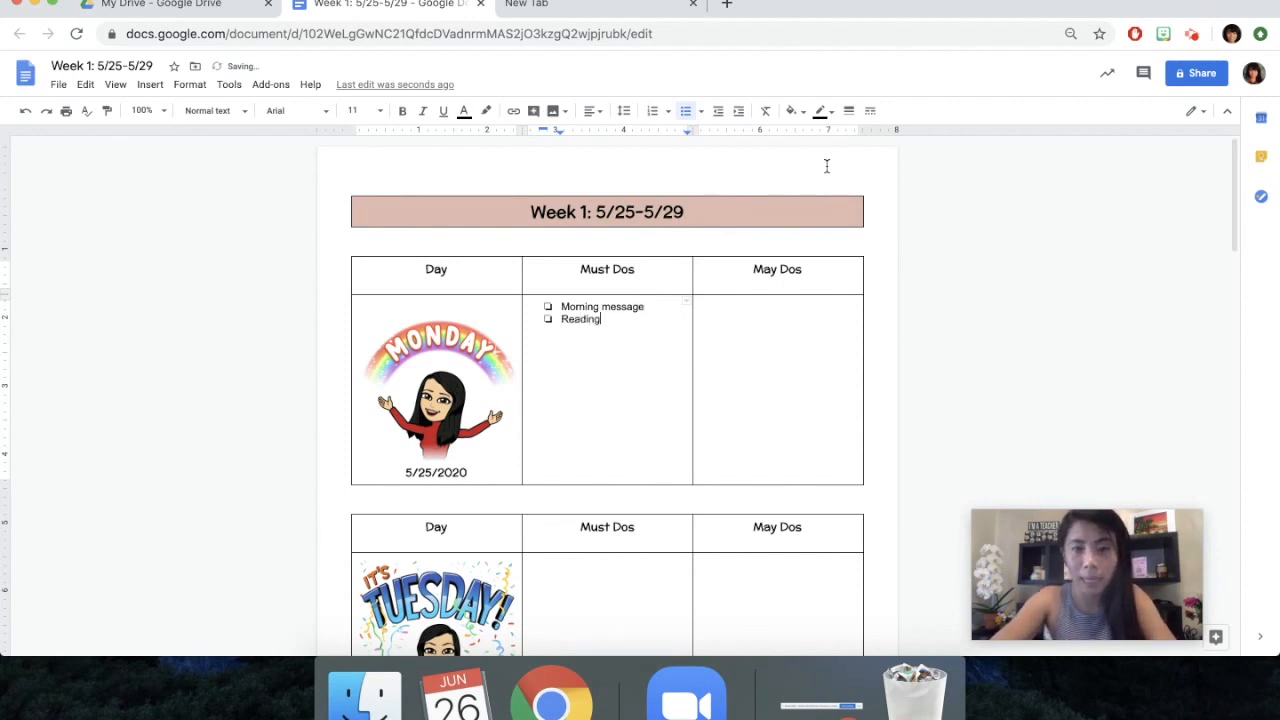
key("Return")
type("Writing ")
type("Math")
key("Return")
type("Project")
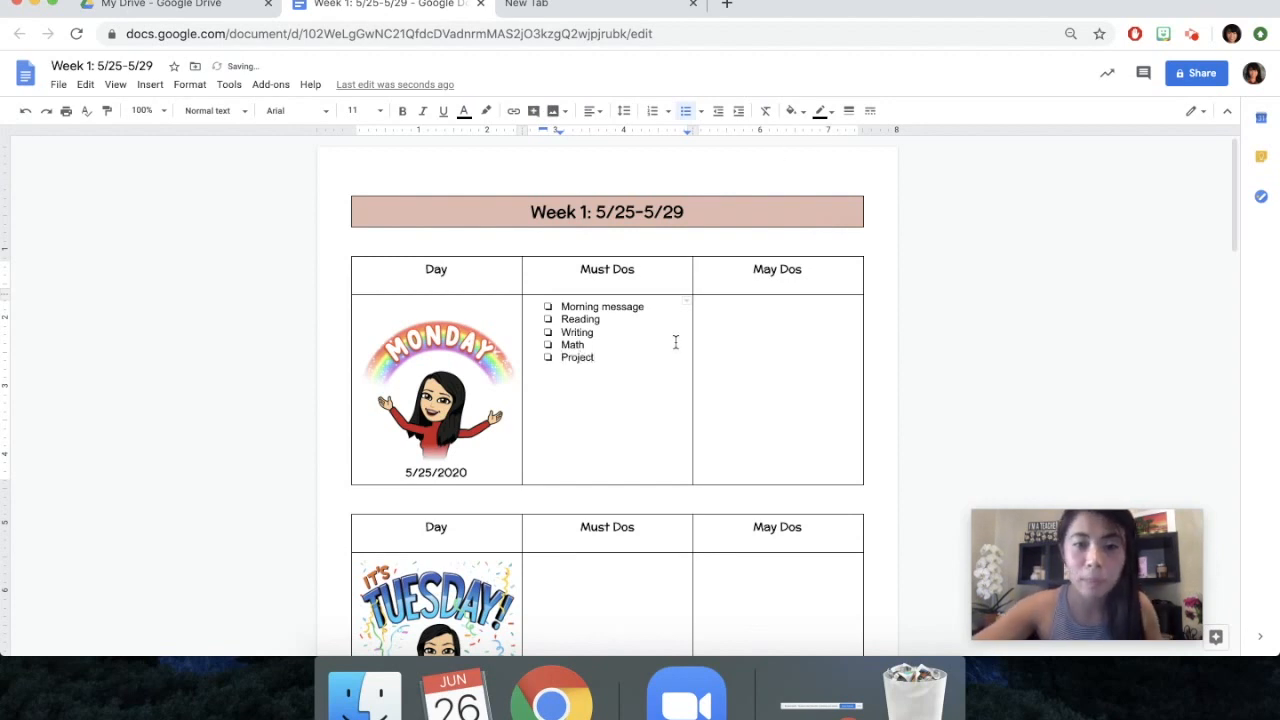
Format Monday's Must Dos checklist as McLaren, size 14, with 1.5 line spacing
left_click_drag(611, 360, 538, 309)
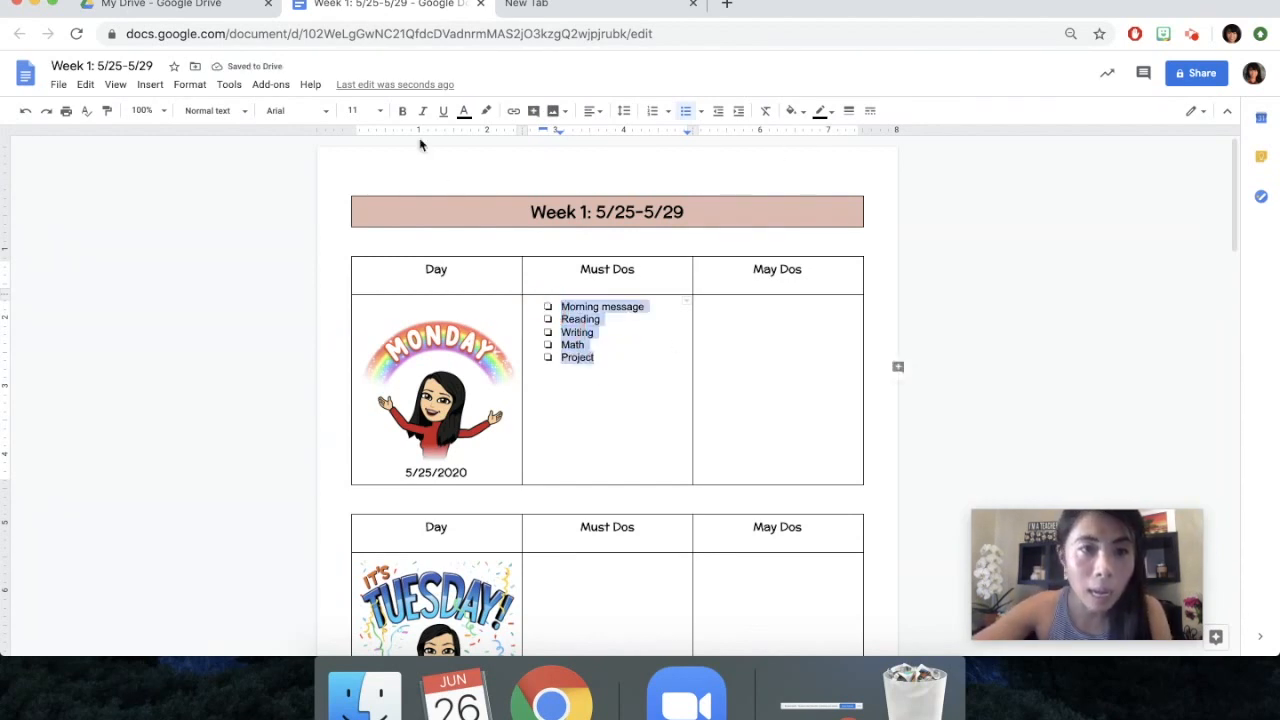
left_click(375, 111)
left_click(297, 110)
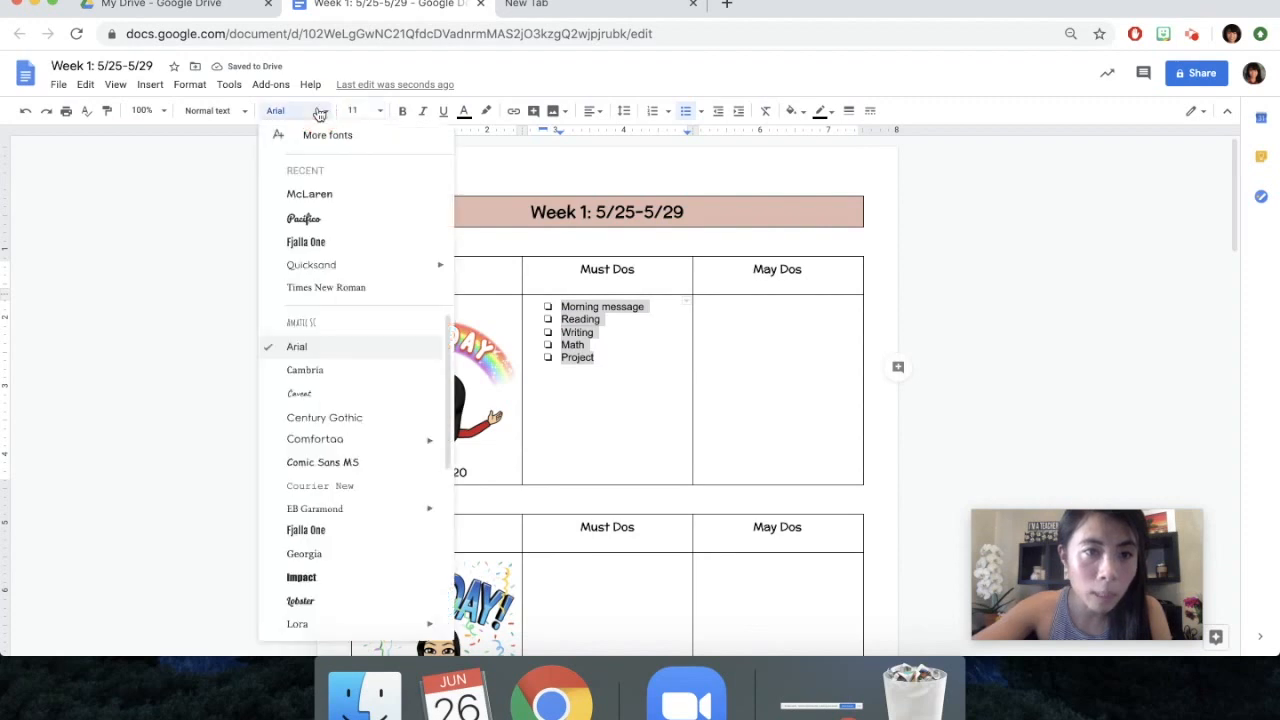
left_click(314, 196)
left_click(372, 111)
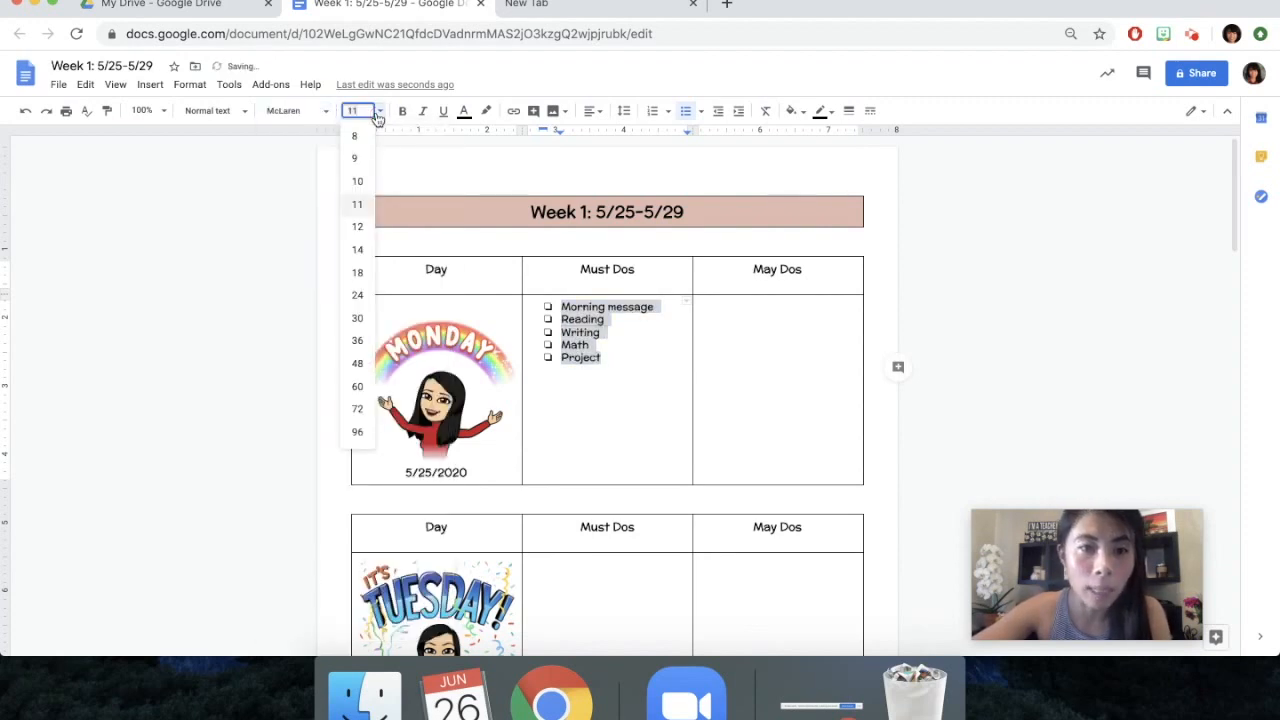
left_click(358, 250)
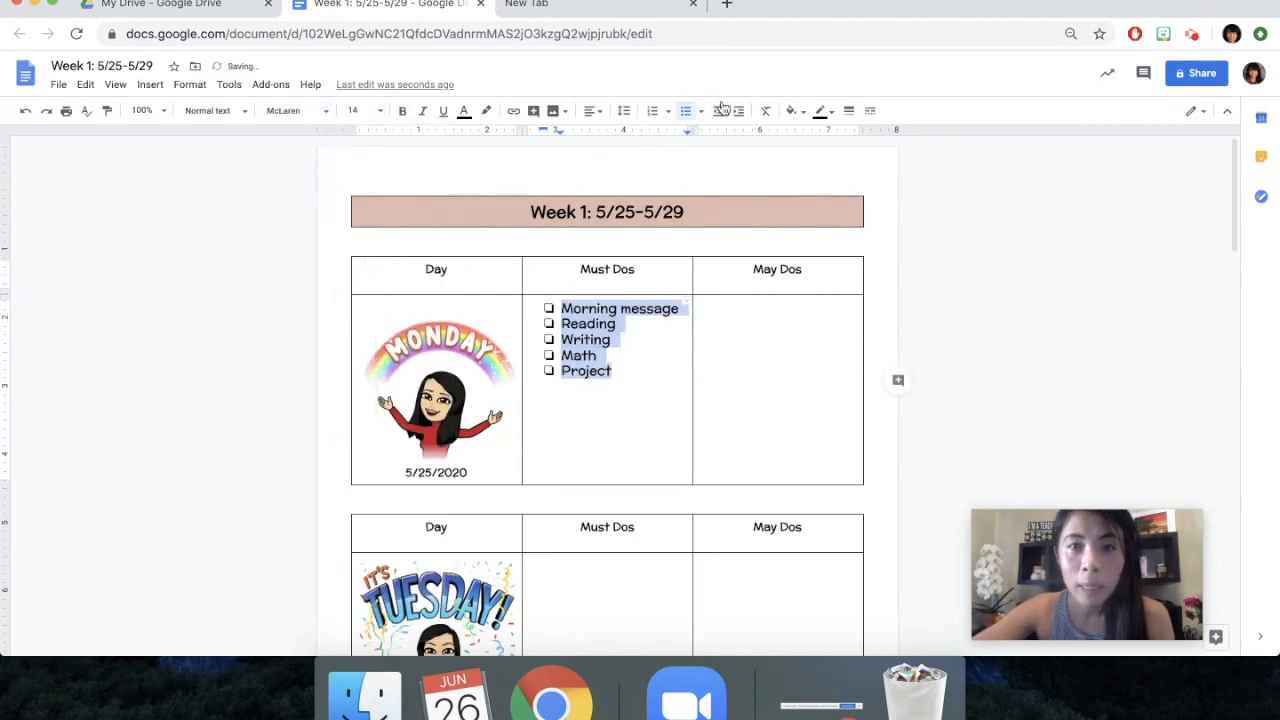
left_click(626, 113)
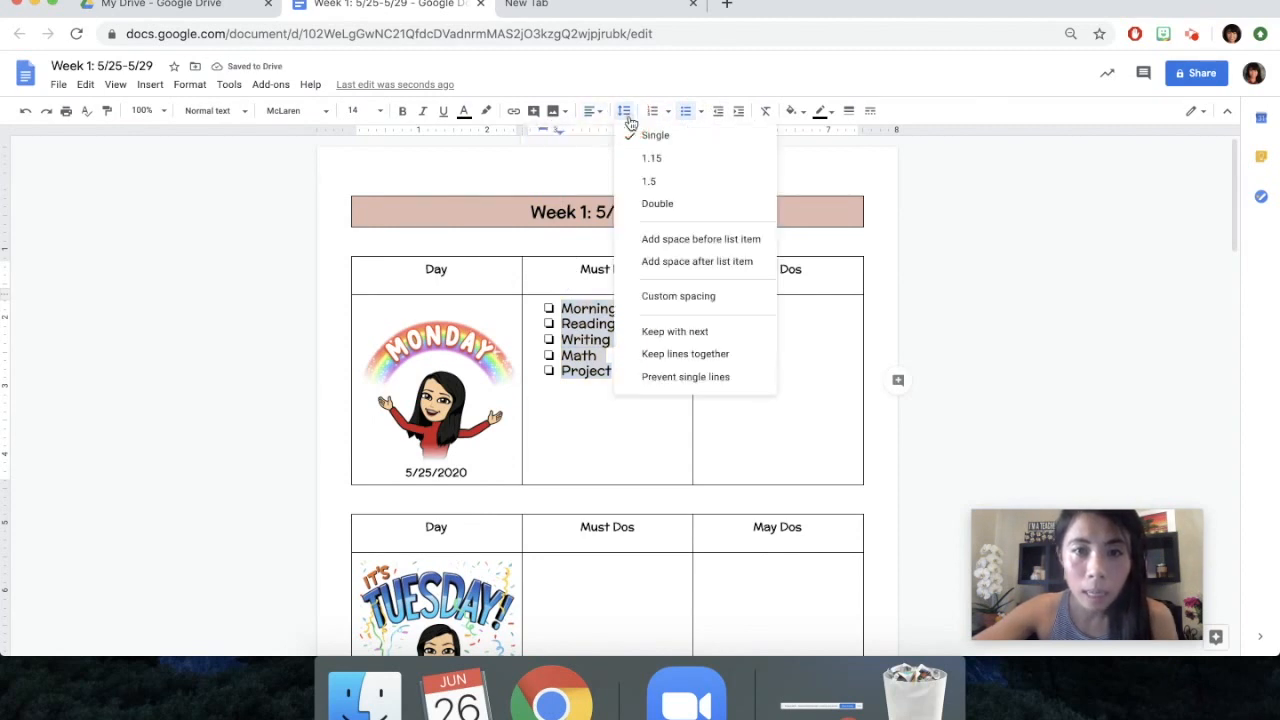
left_click(650, 181)
left_click(624, 340)
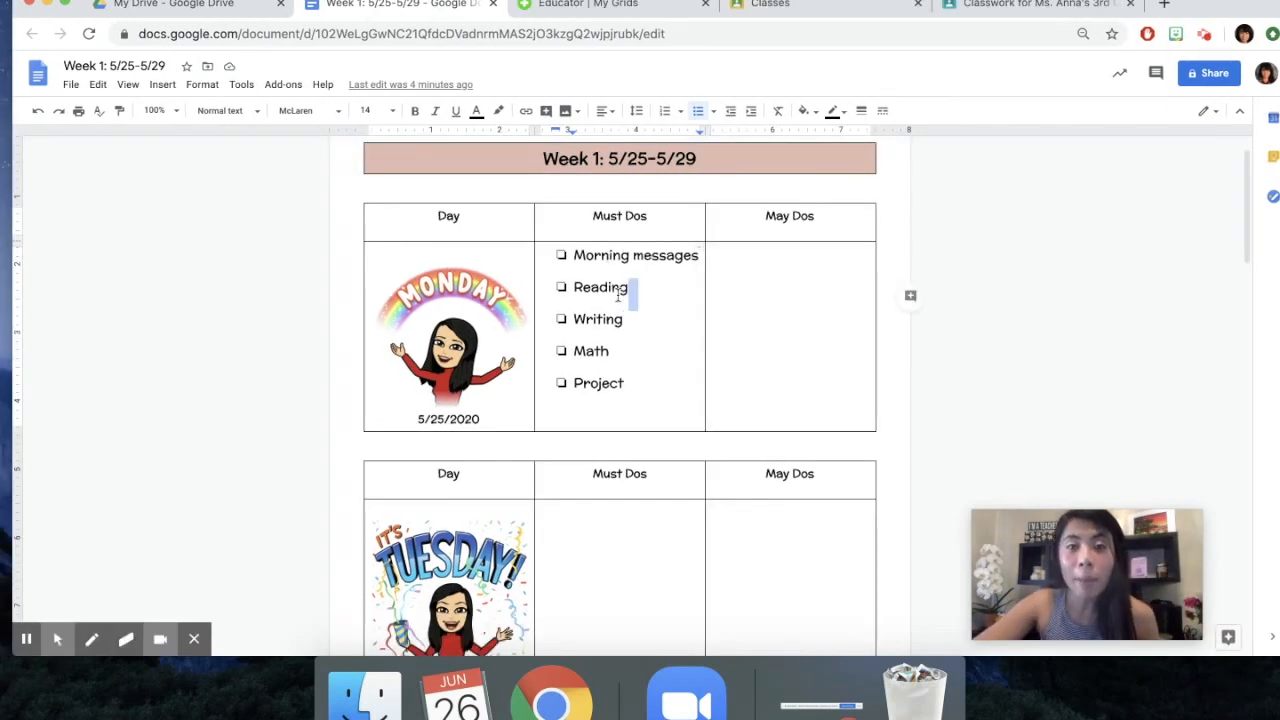
Select Morning messages in Monday's Must Dos list and copy the Morning Messages grid's share link in Flipgrid
left_click_drag(697, 257, 560, 262)
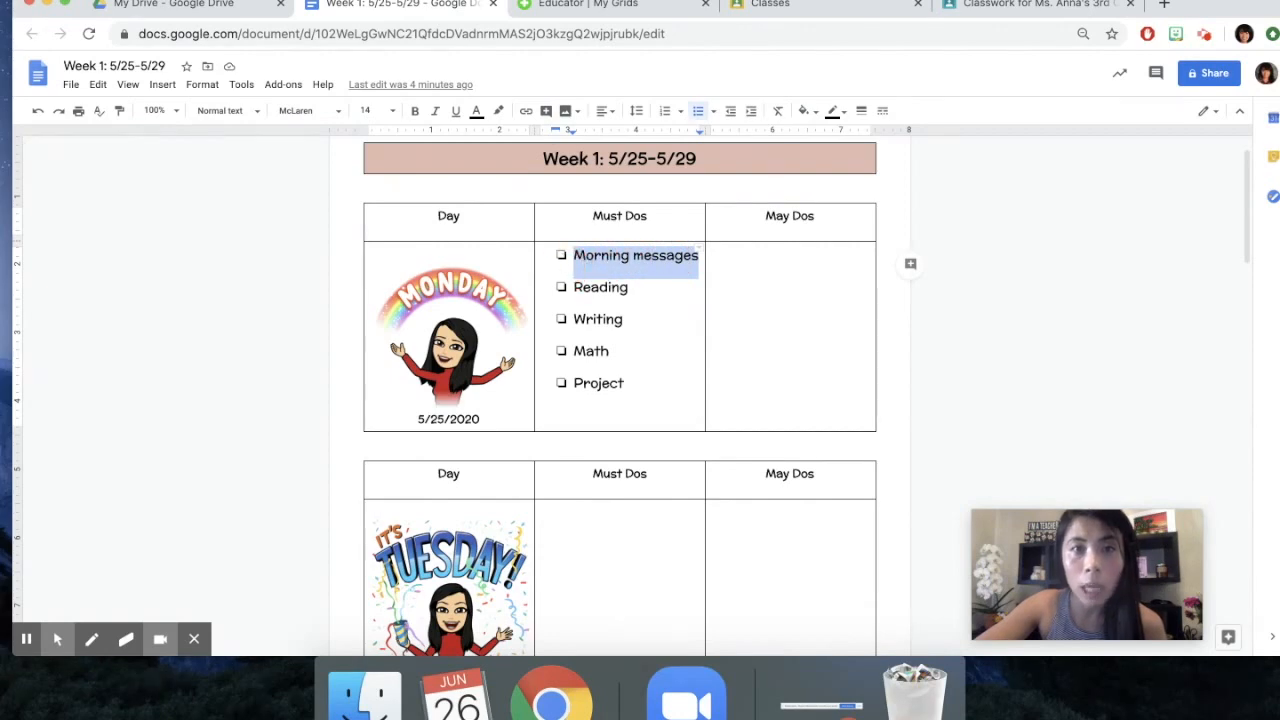
left_click(590, 5)
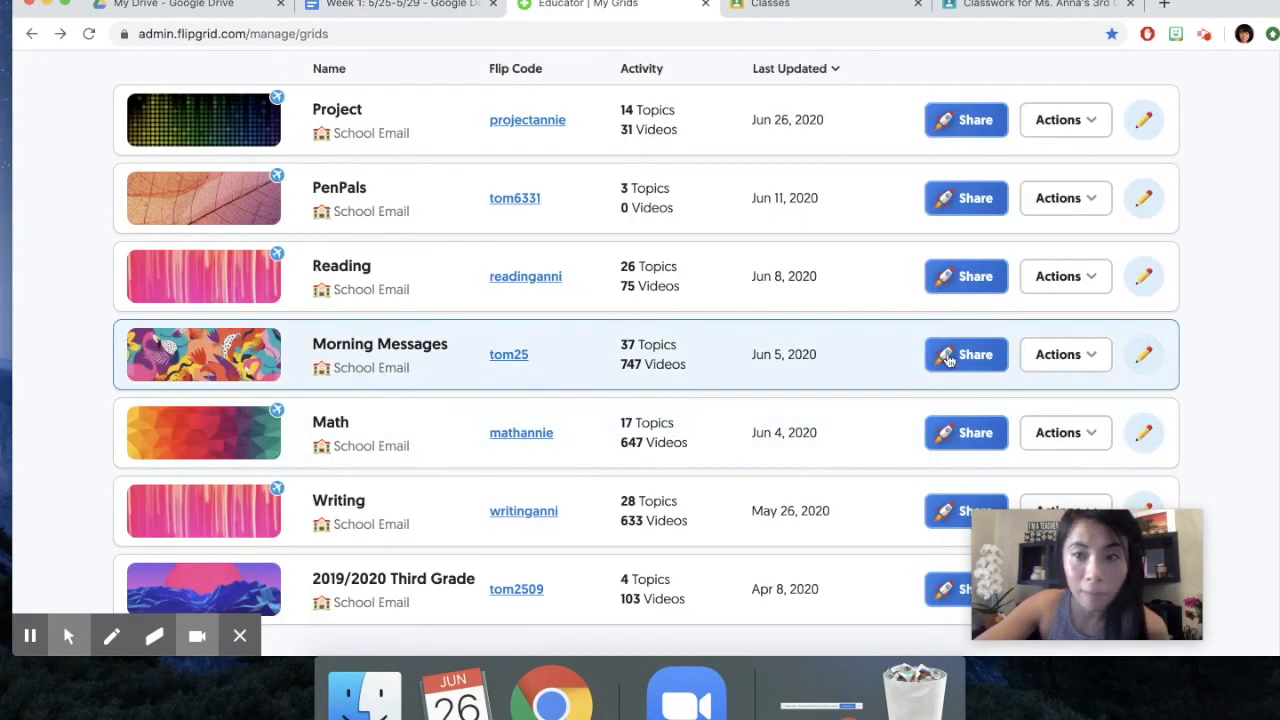
left_click(987, 354)
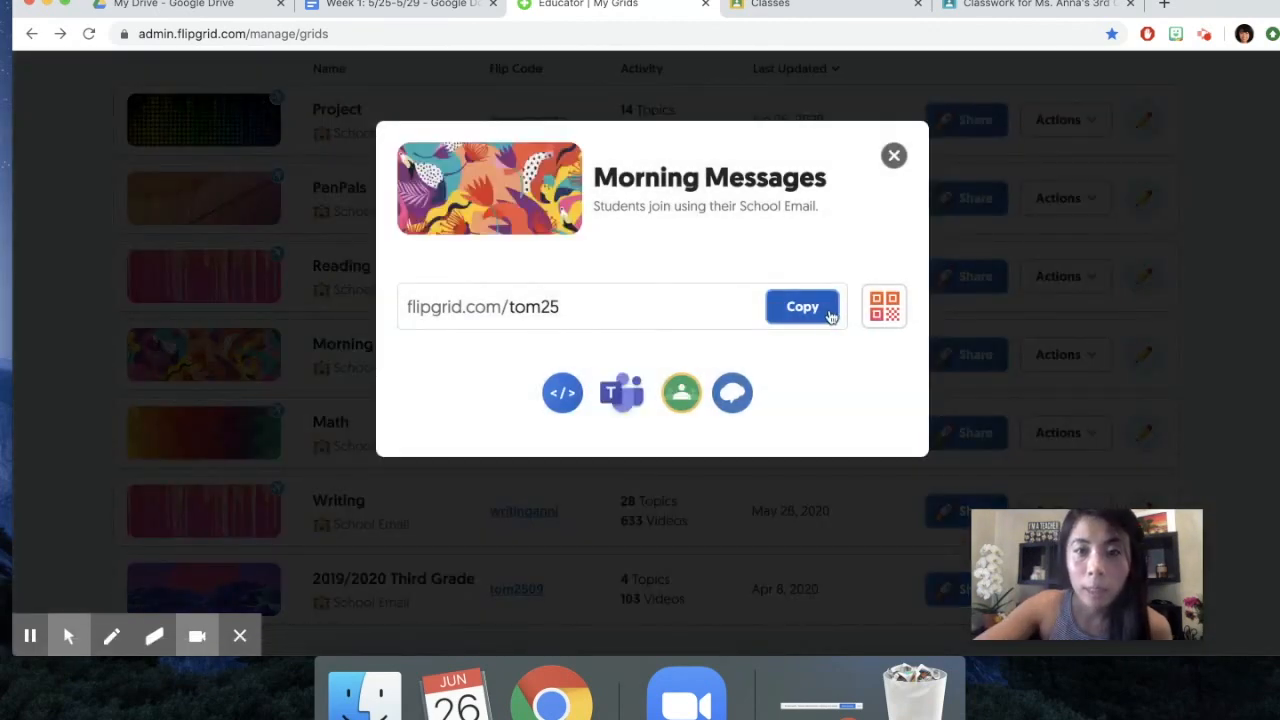
left_click(830, 310)
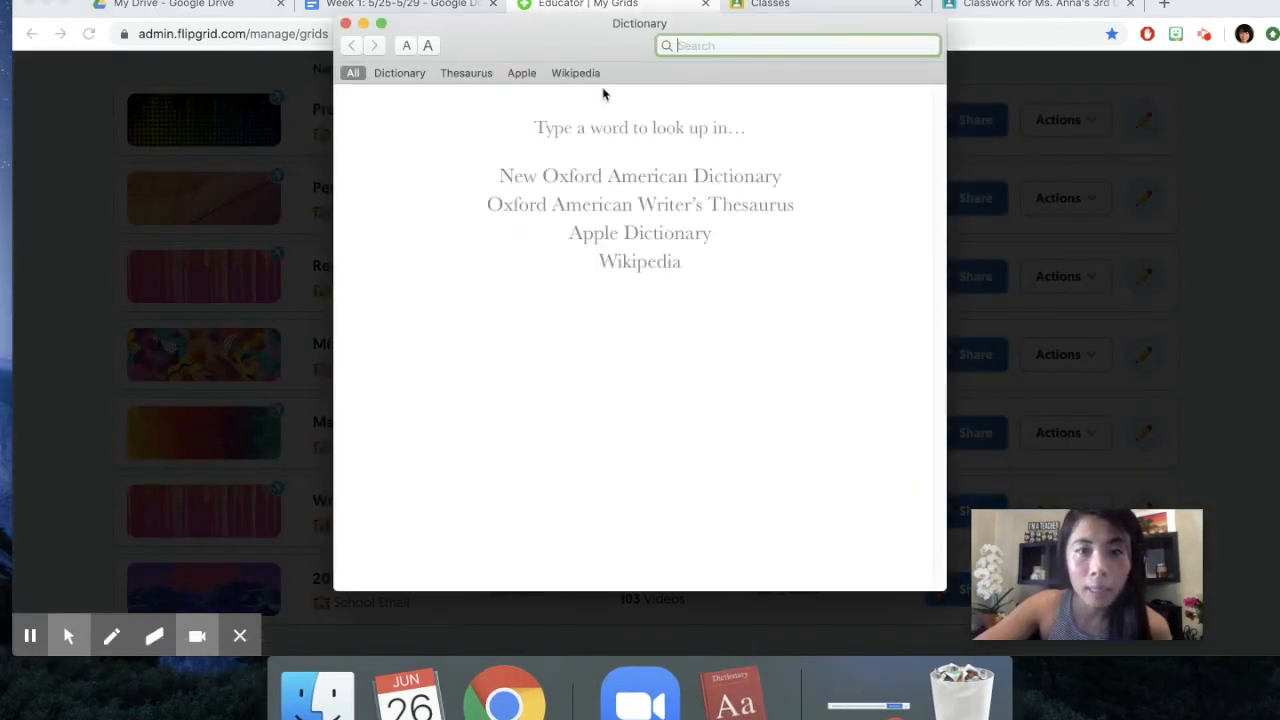
left_click(345, 23)
left_click(802, 318)
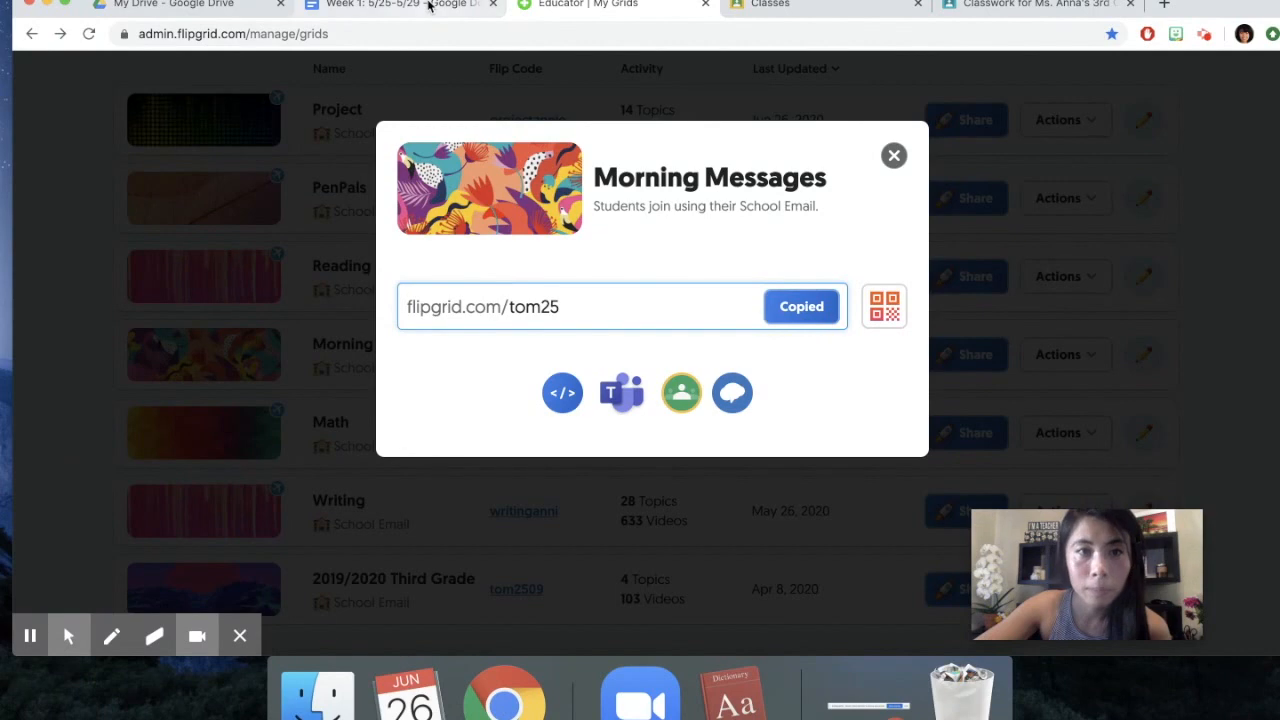
Back in the Week 1 document, link the selected Morning messages item to the copied Flipgrid address
left_click(430, 5)
right_click(627, 256)
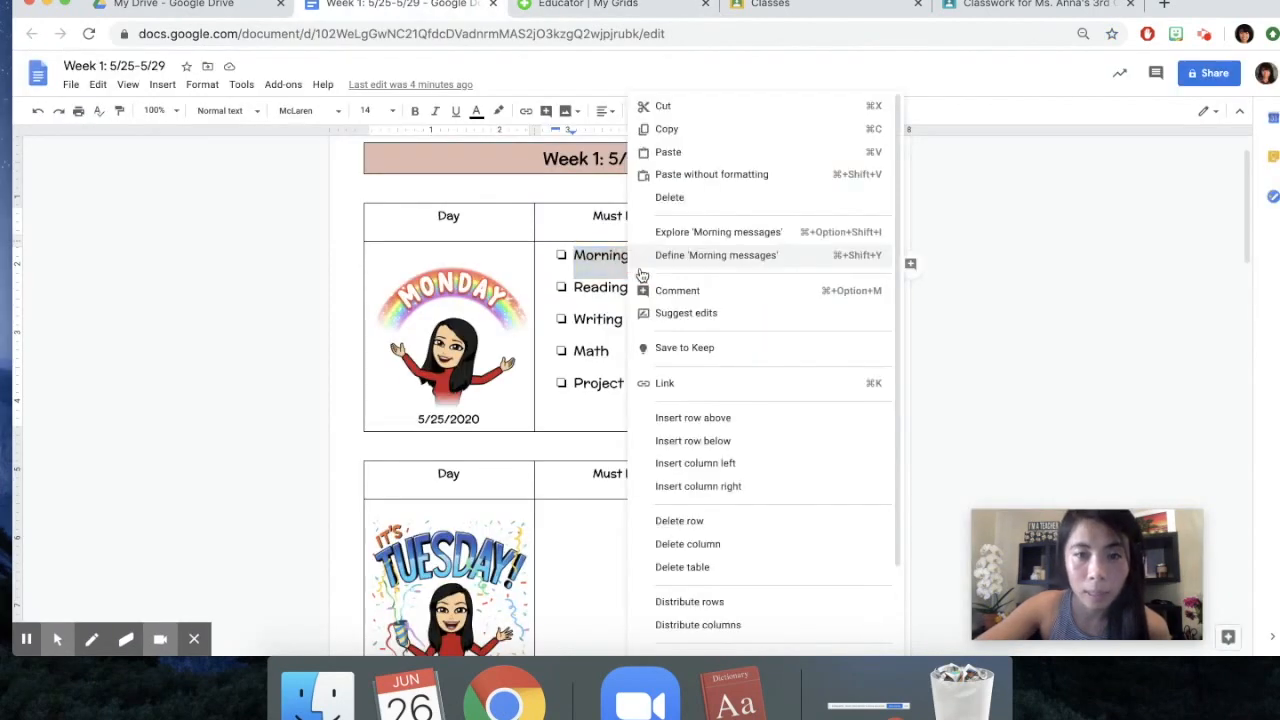
left_click(688, 380)
key("super+v")
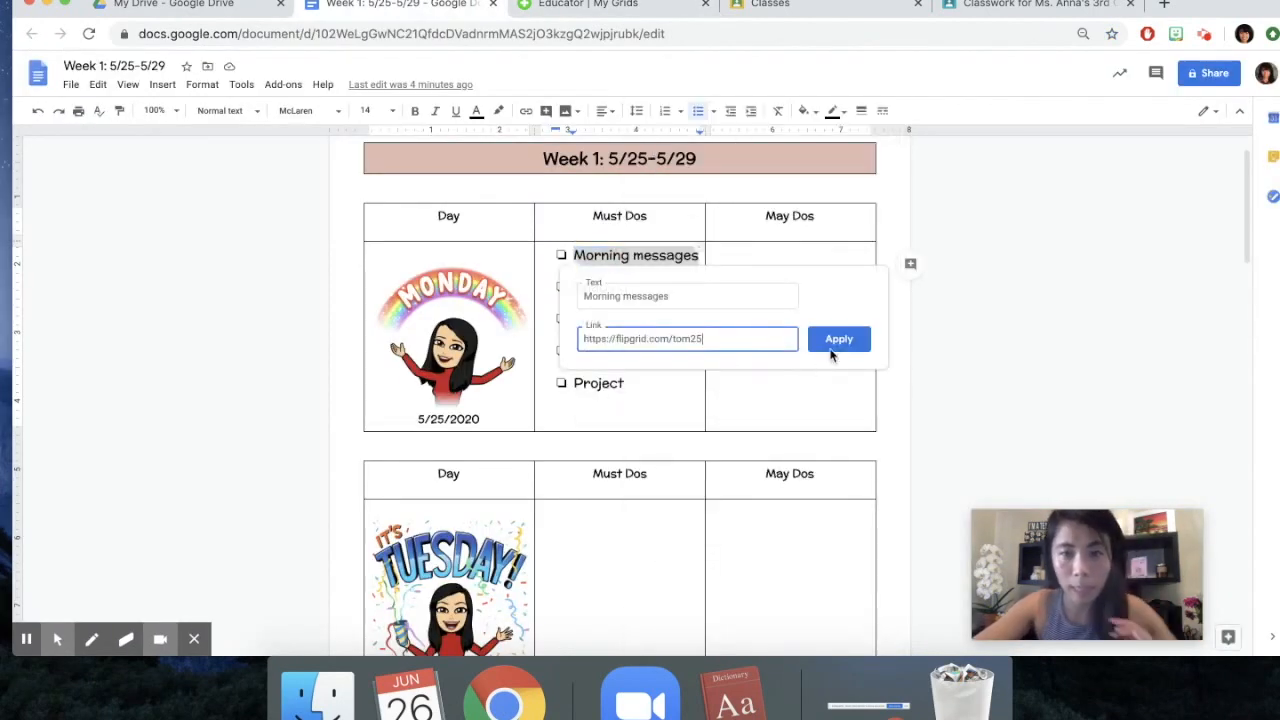
left_click(836, 340)
Link Monday's Reading item to the Google Classroom assignment 5/18-5/21 The Wild Robot; Section 6
left_click(648, 287)
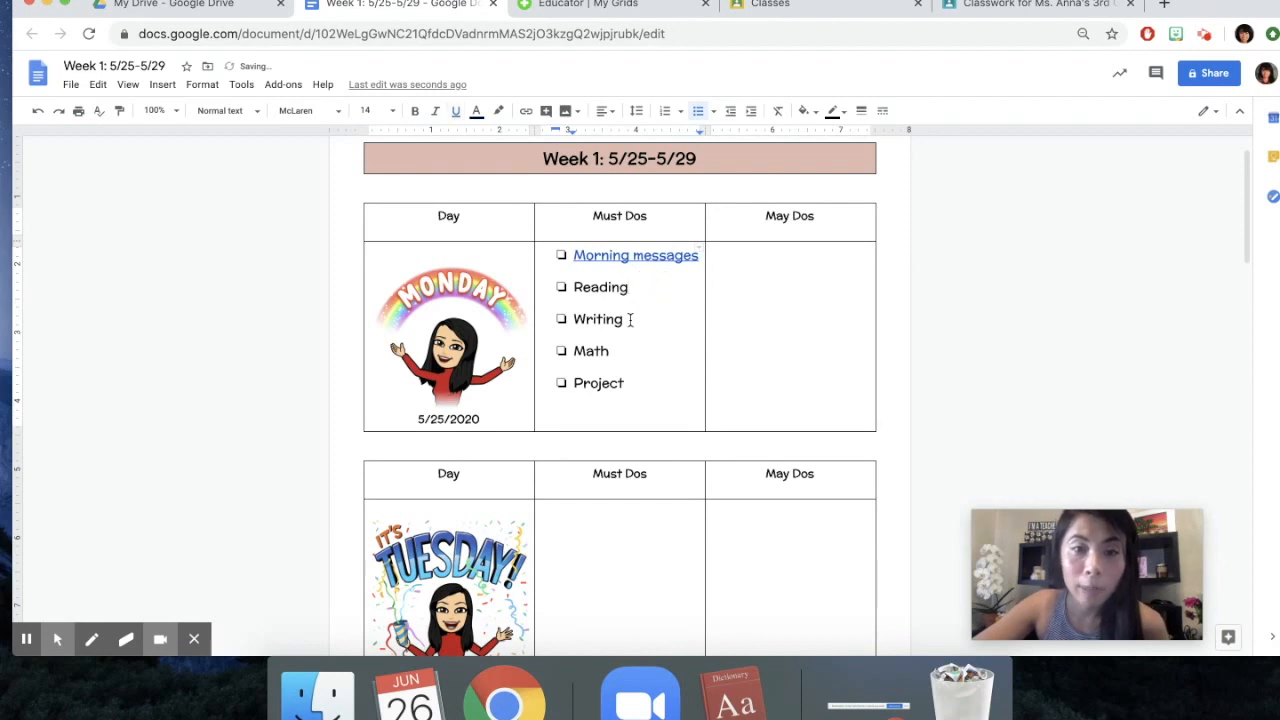
left_click_drag(629, 290, 565, 288)
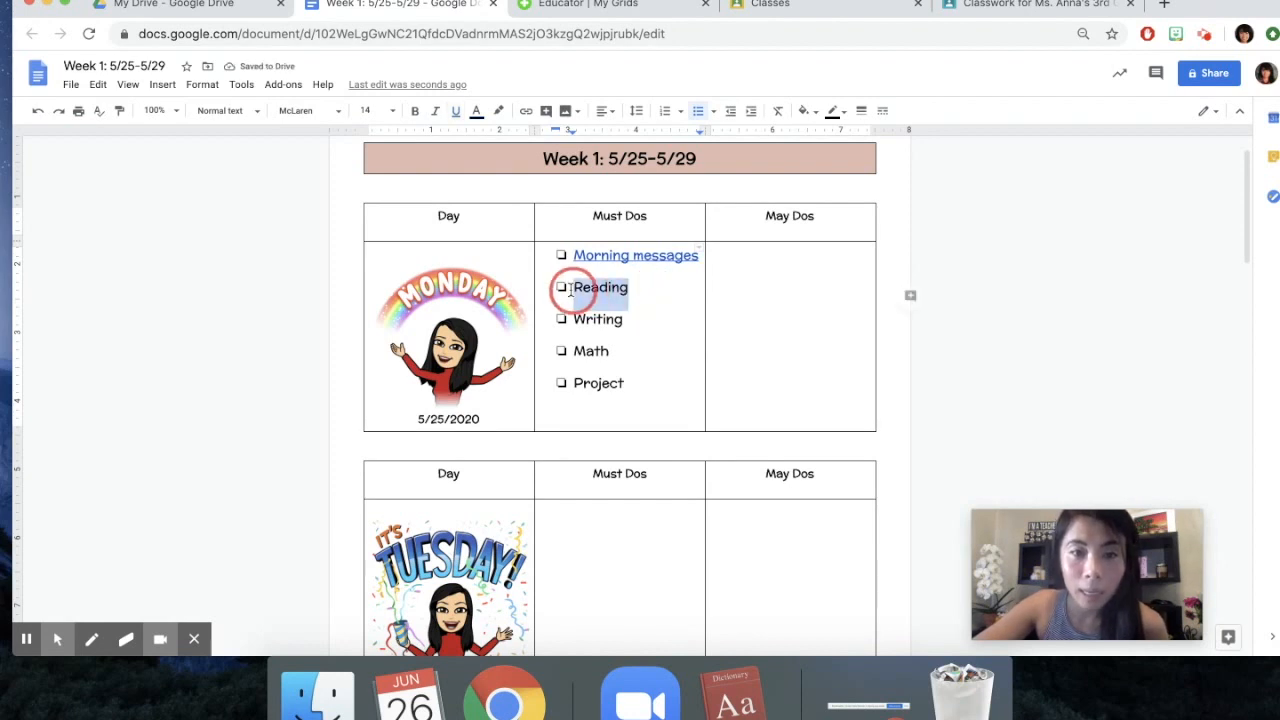
left_click(982, 8)
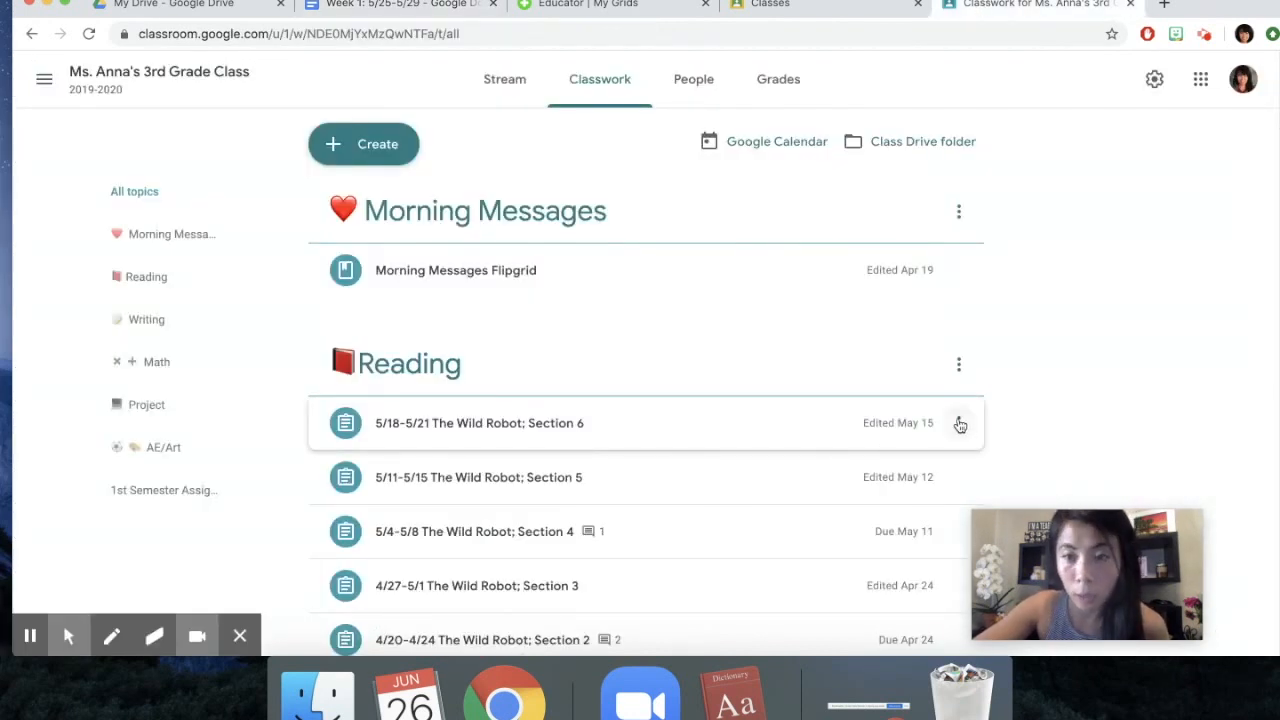
left_click(959, 424)
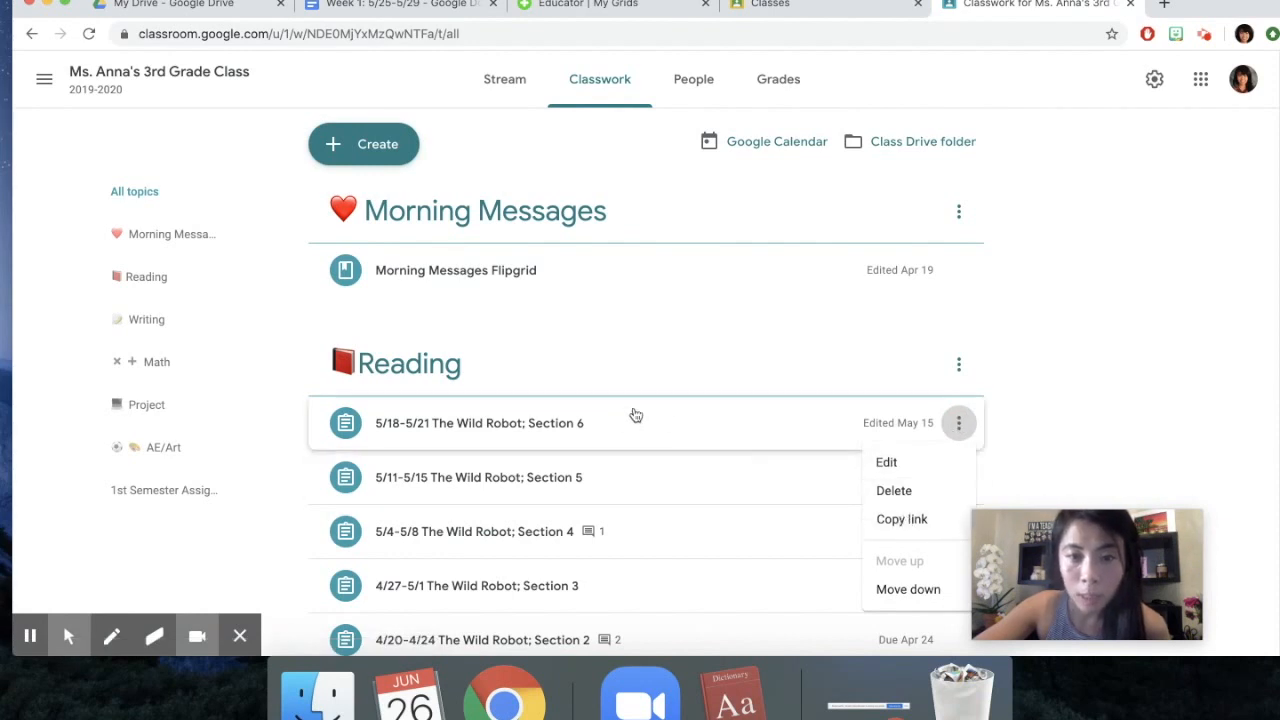
left_click(918, 521)
left_click(420, 12)
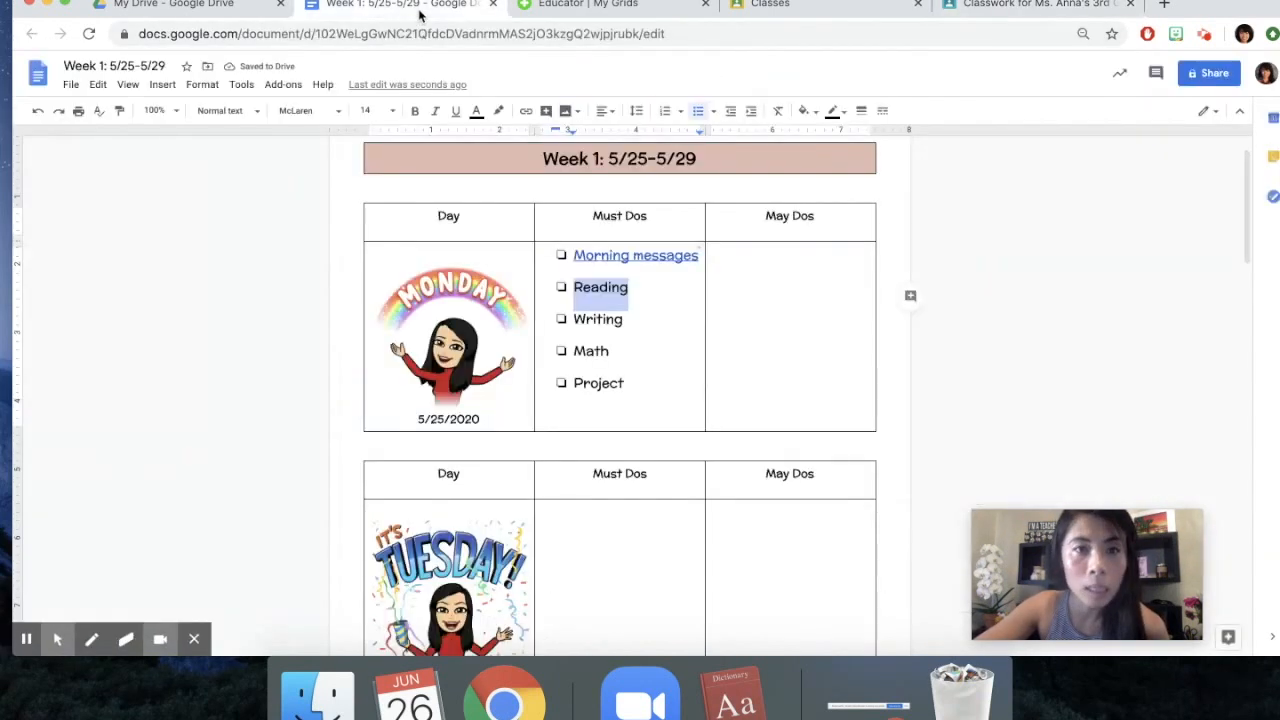
right_click(608, 287)
left_click(654, 382)
key("super+v")
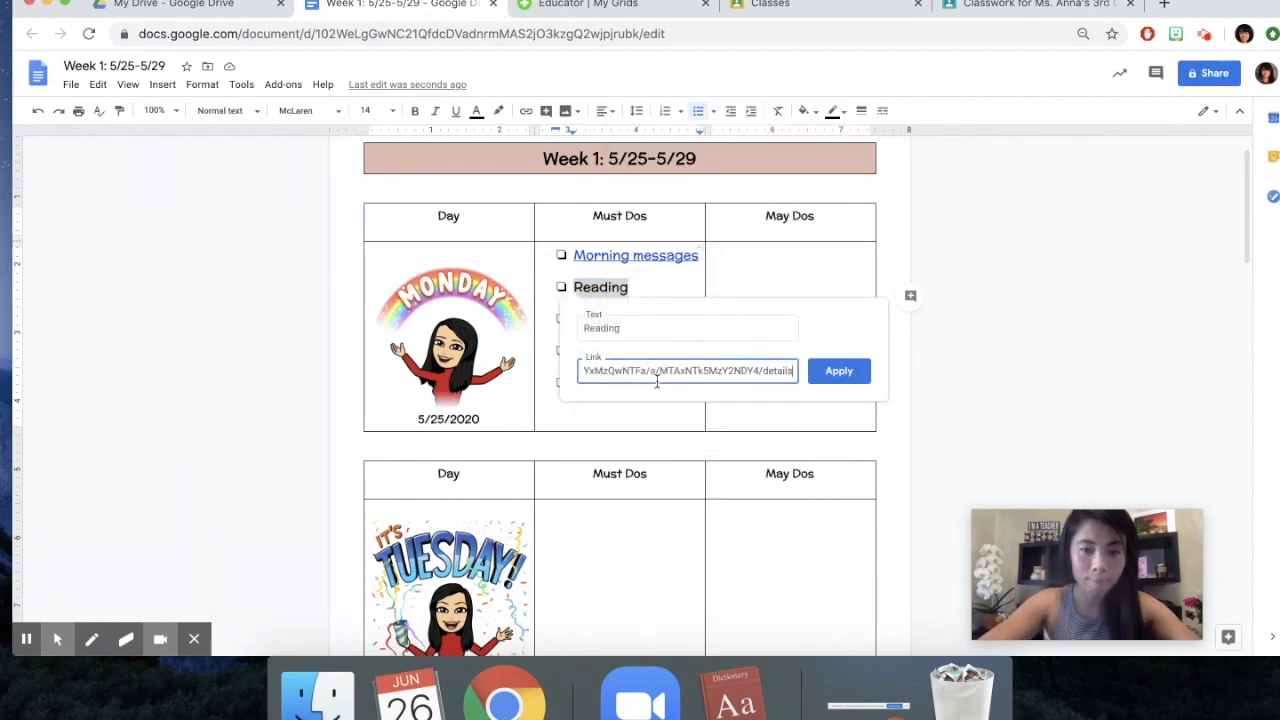
left_click(840, 370)
Select Monday's Writing item and copy the link of the 6/1-6/5 Appreciation Cards assignment in Google Classroom
left_click_drag(643, 322, 561, 322)
left_click(1035, 5)
scroll(719, 469, "down", 10)
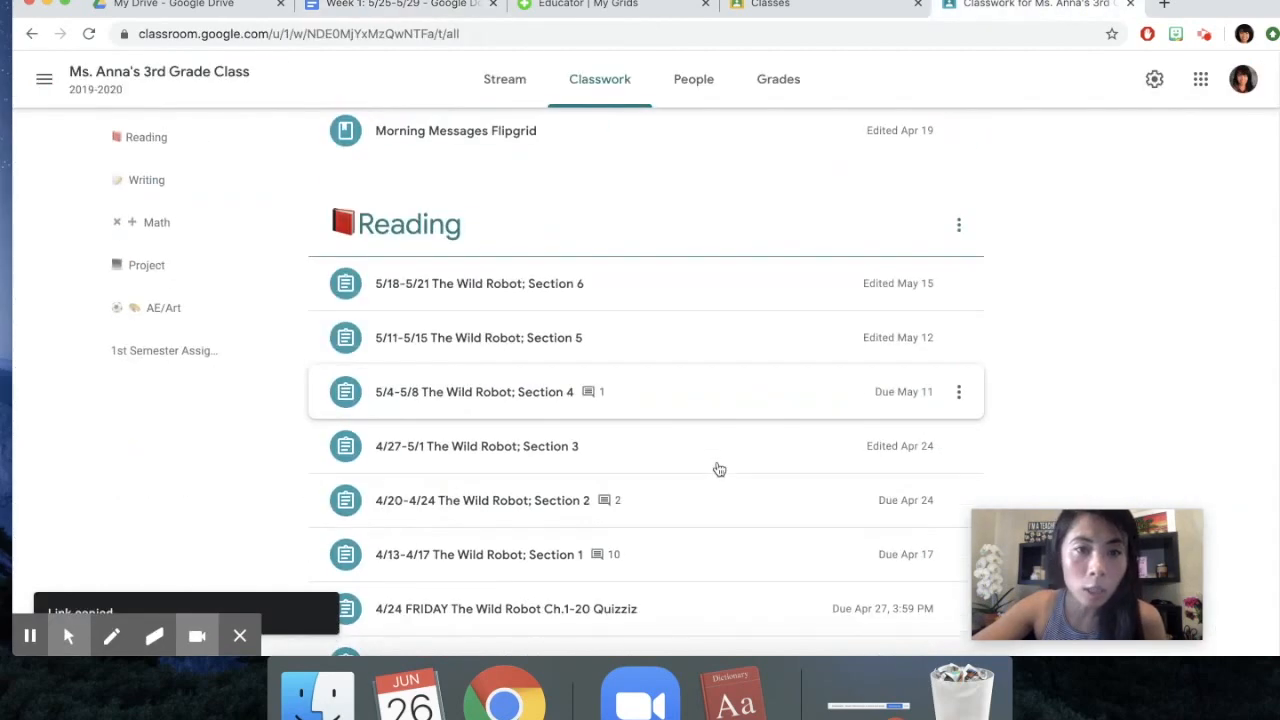
scroll(719, 469, "down", 3)
left_click(958, 464)
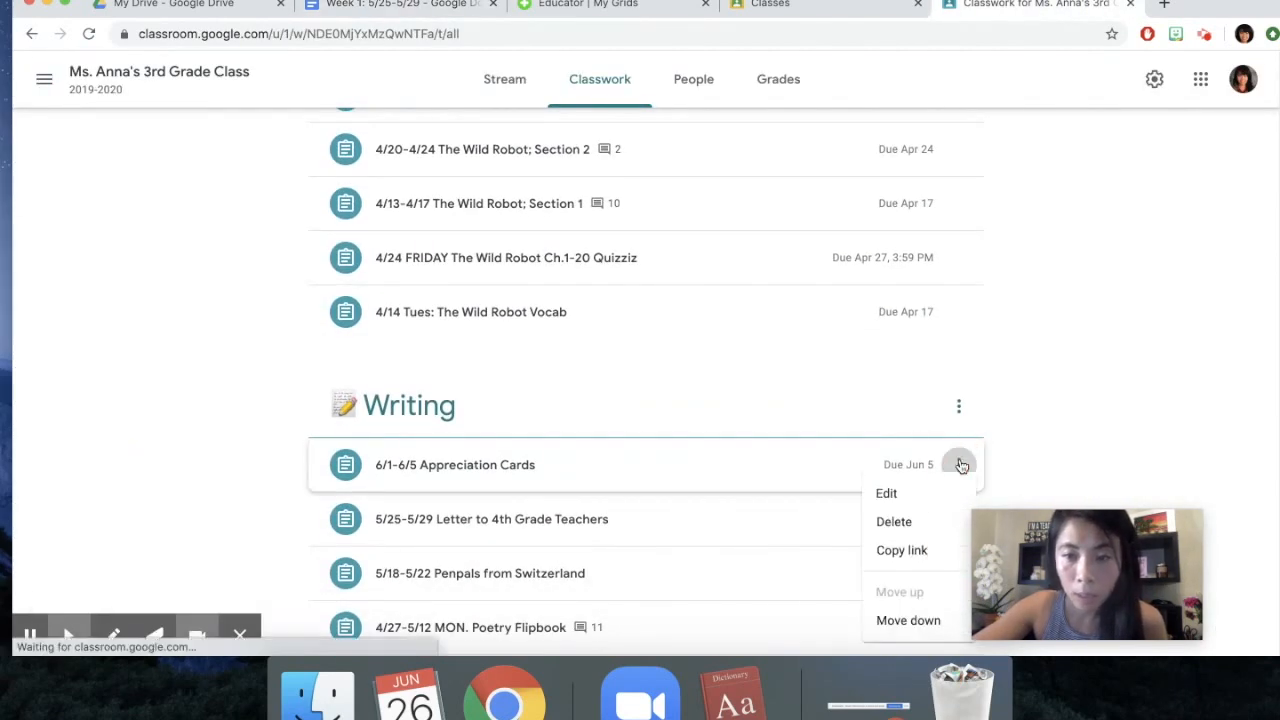
left_click(886, 550)
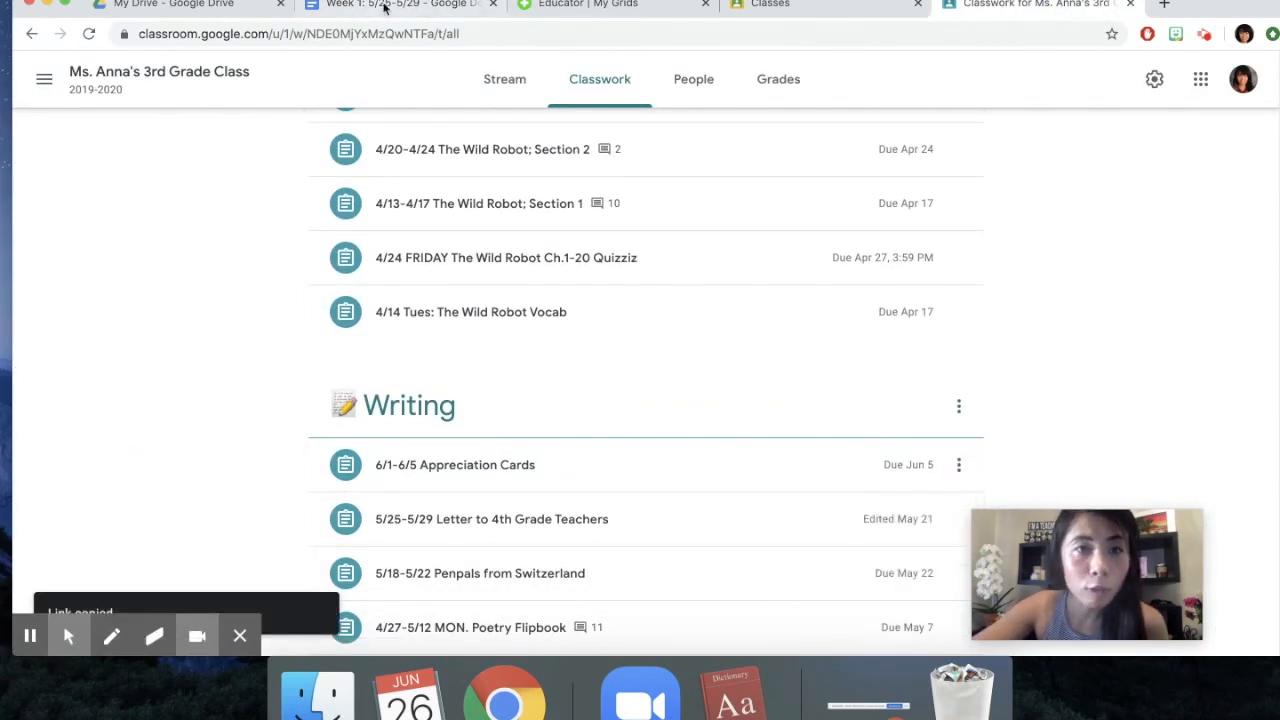
Return to the Week 1 document and link the selected Writing item to the copied Classroom assignment address
left_click(395, 5)
right_click(594, 325)
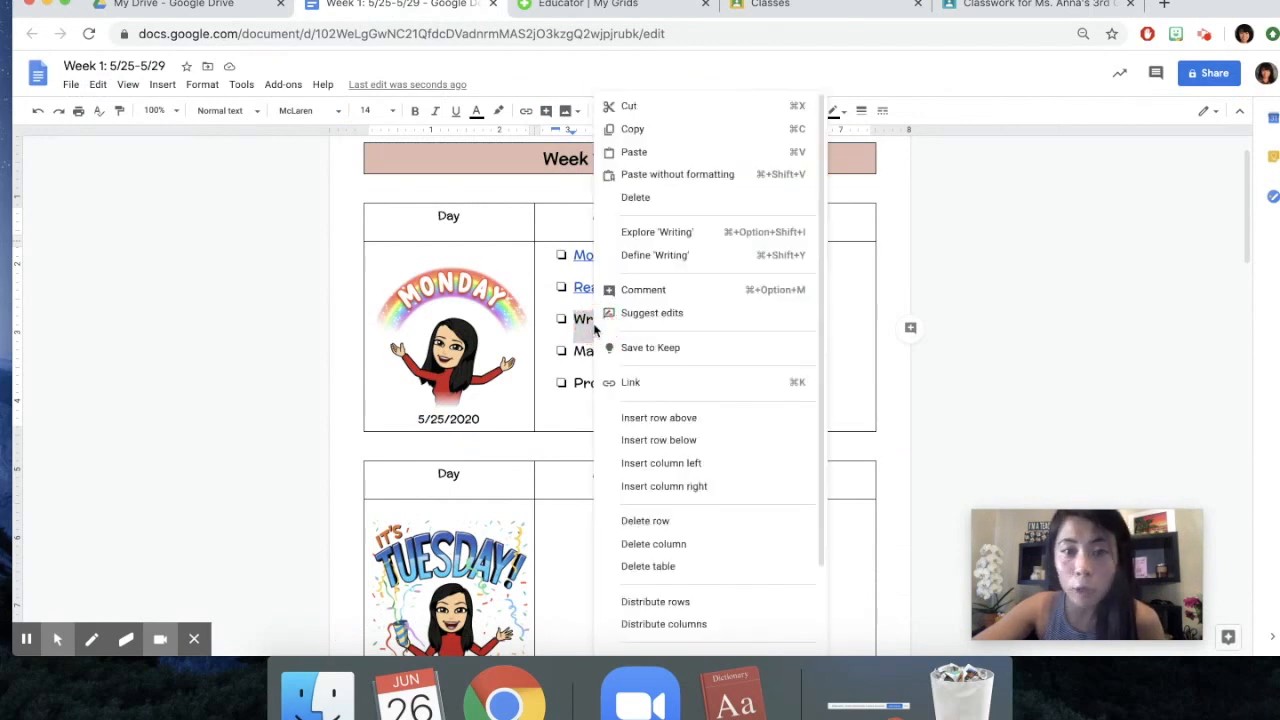
left_click(638, 389)
key("super+space")
key("super+v")
key("Escape")
left_click(665, 402)
key("super+v")
left_click(838, 402)
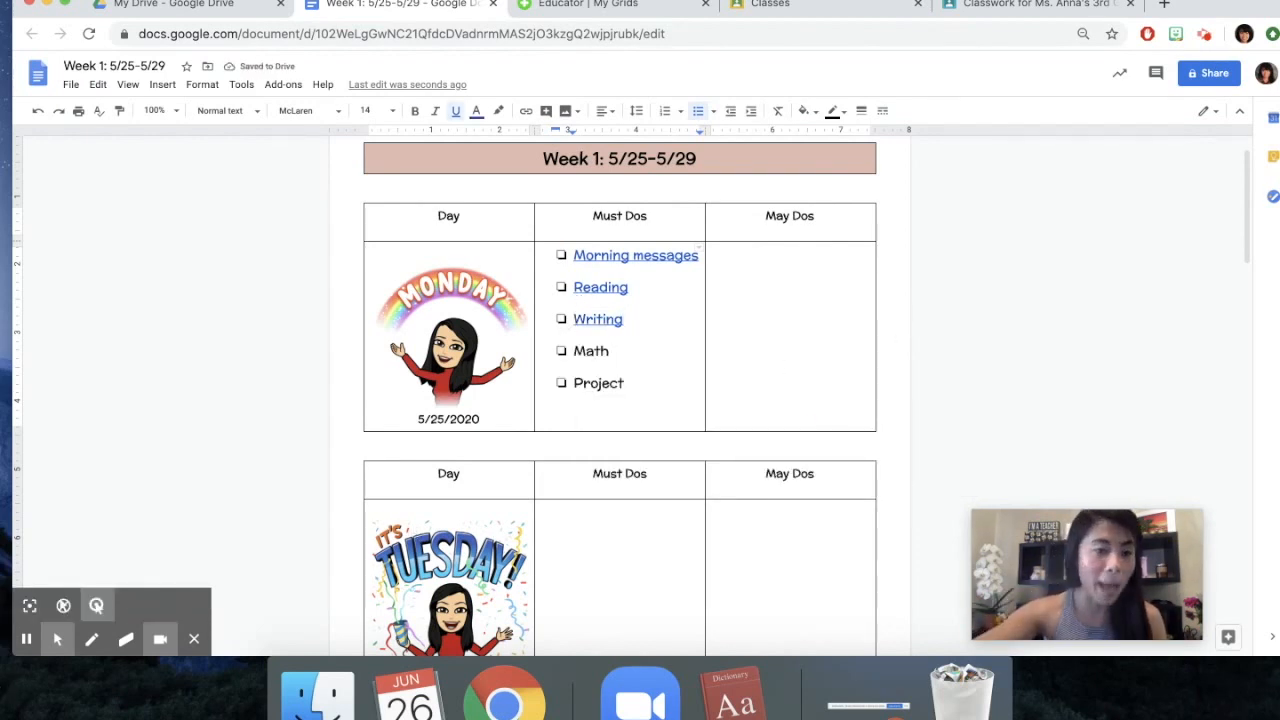
left_click(26, 639)
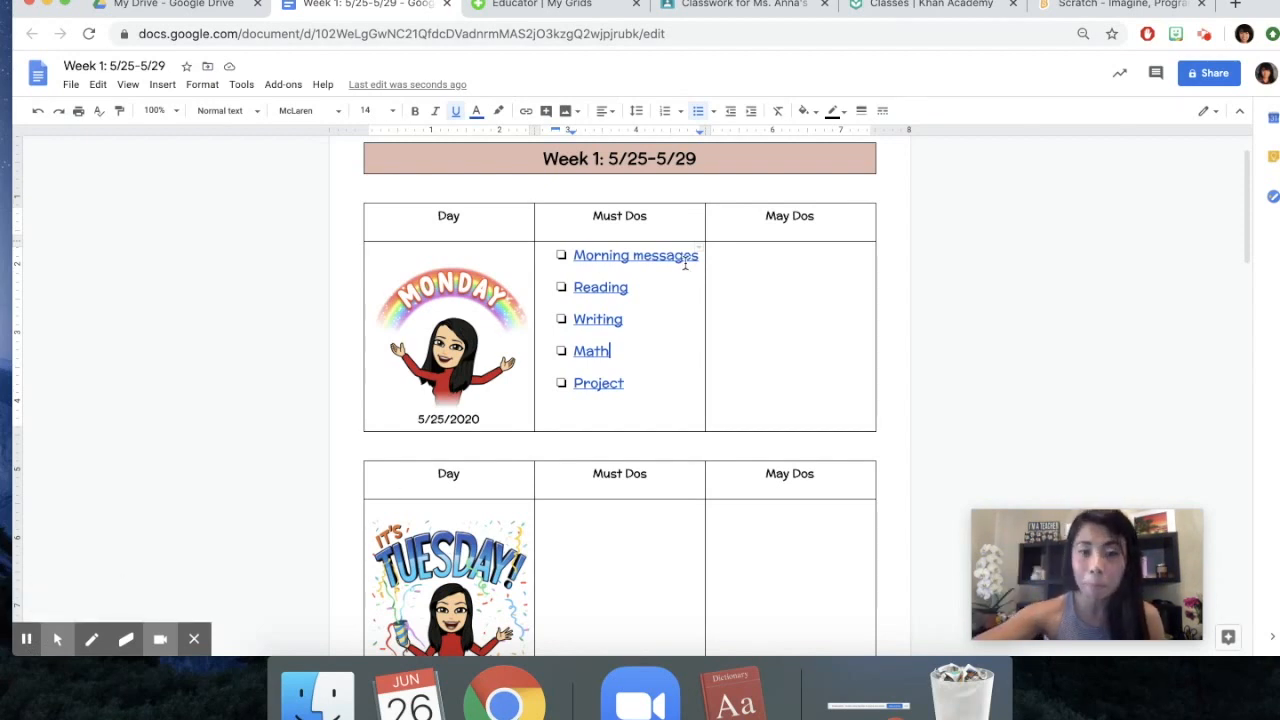
Change the text color of Monday's Morning messages link to red
left_click_drag(700, 257, 563, 254)
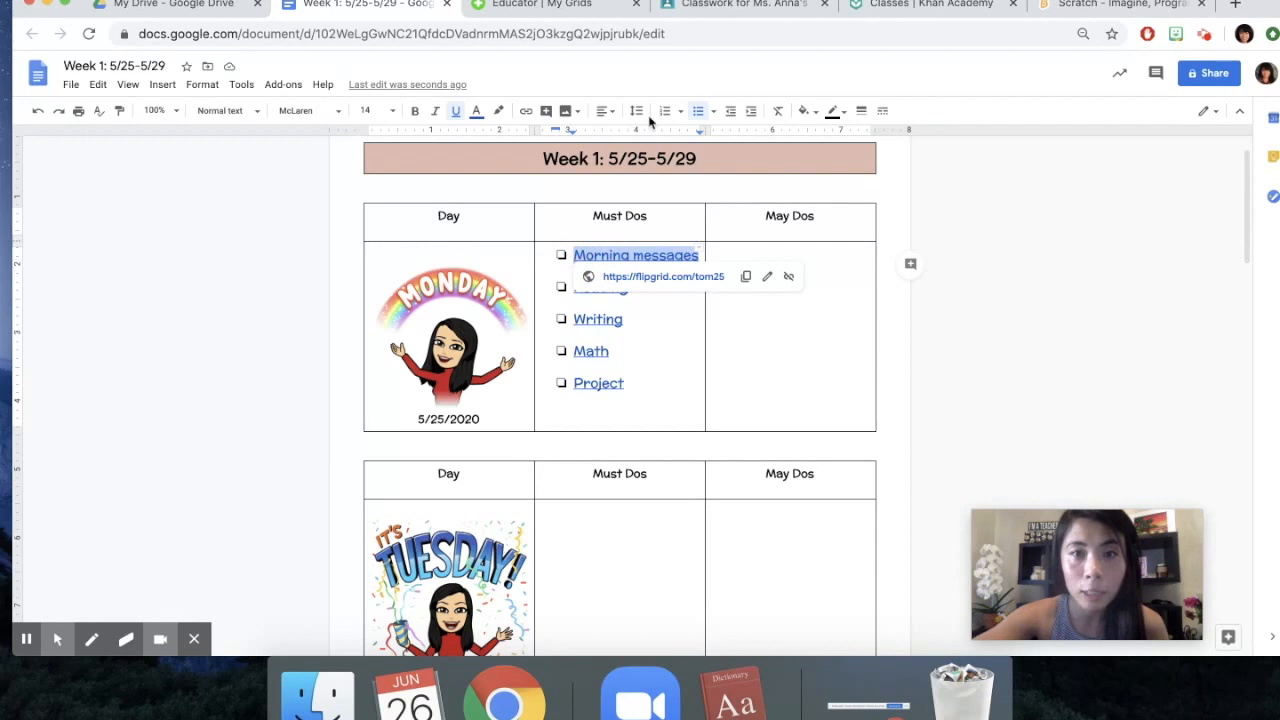
left_click(476, 111)
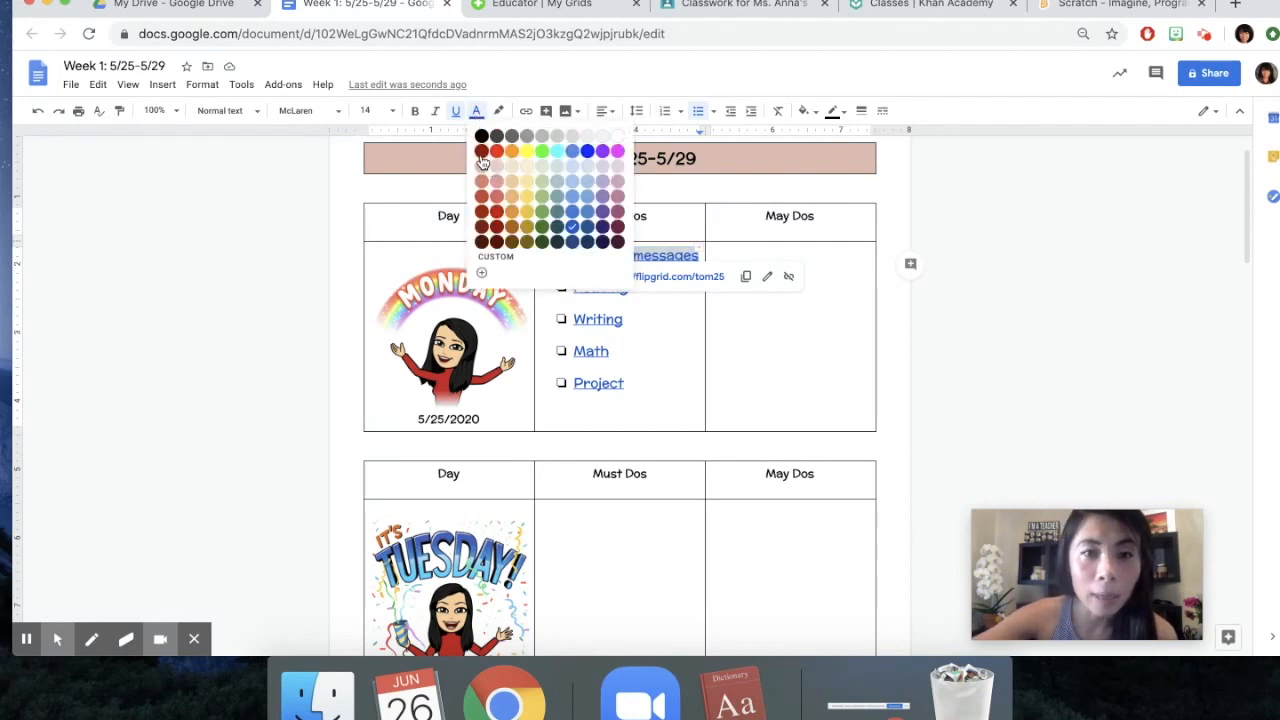
left_click(482, 152)
Color Monday's Reading link orange, and darken it to a dark orange shade
left_click_drag(628, 318, 634, 283)
left_click(634, 283)
double_click(640, 279)
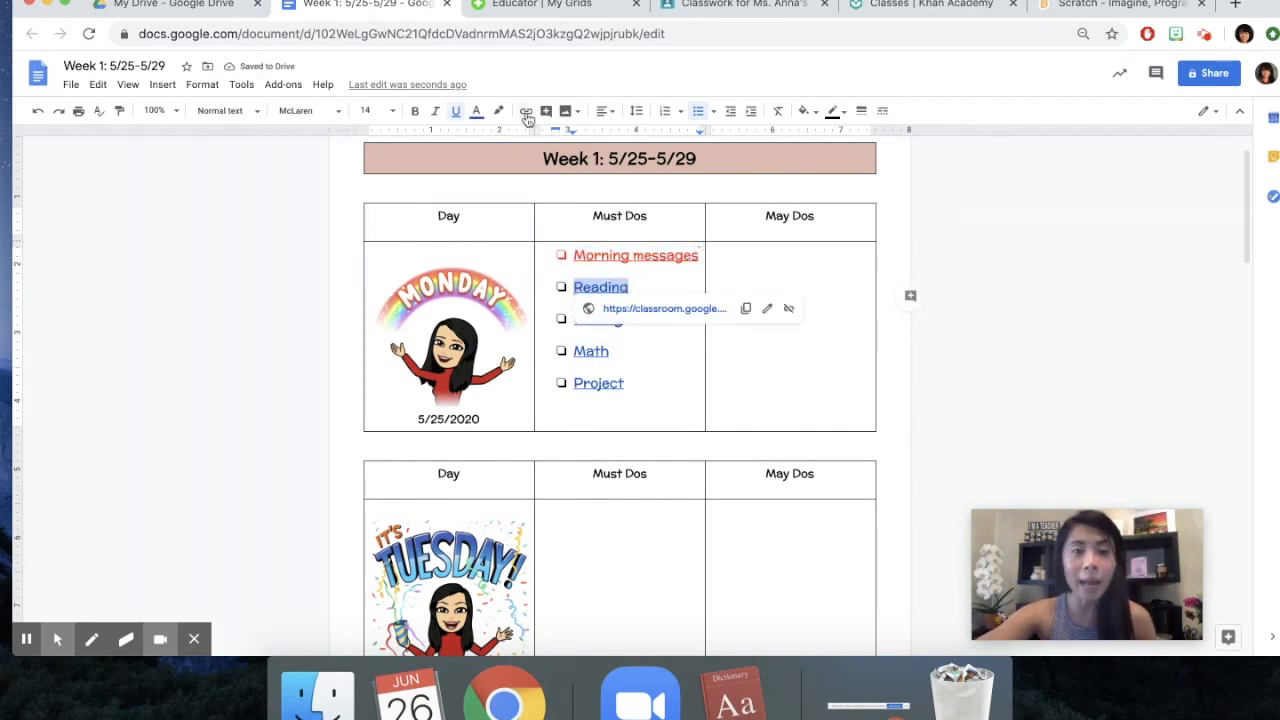
left_click(476, 111)
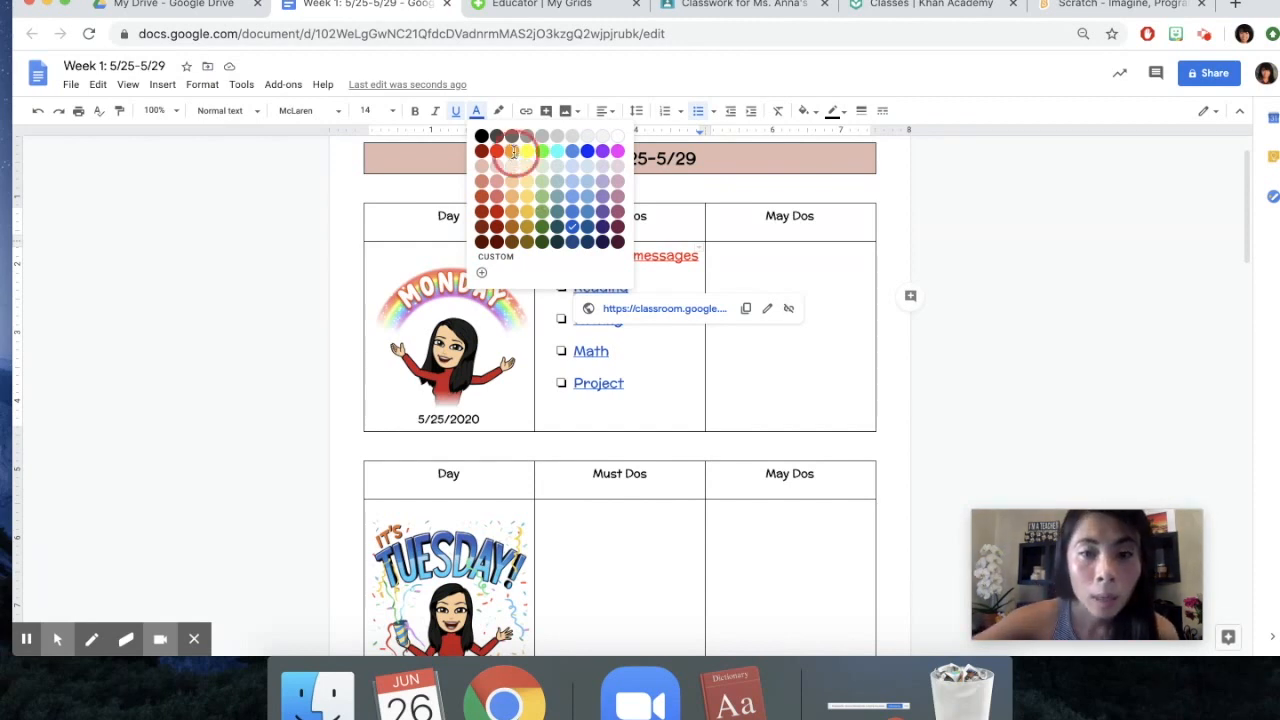
left_click(513, 151)
left_click(476, 111)
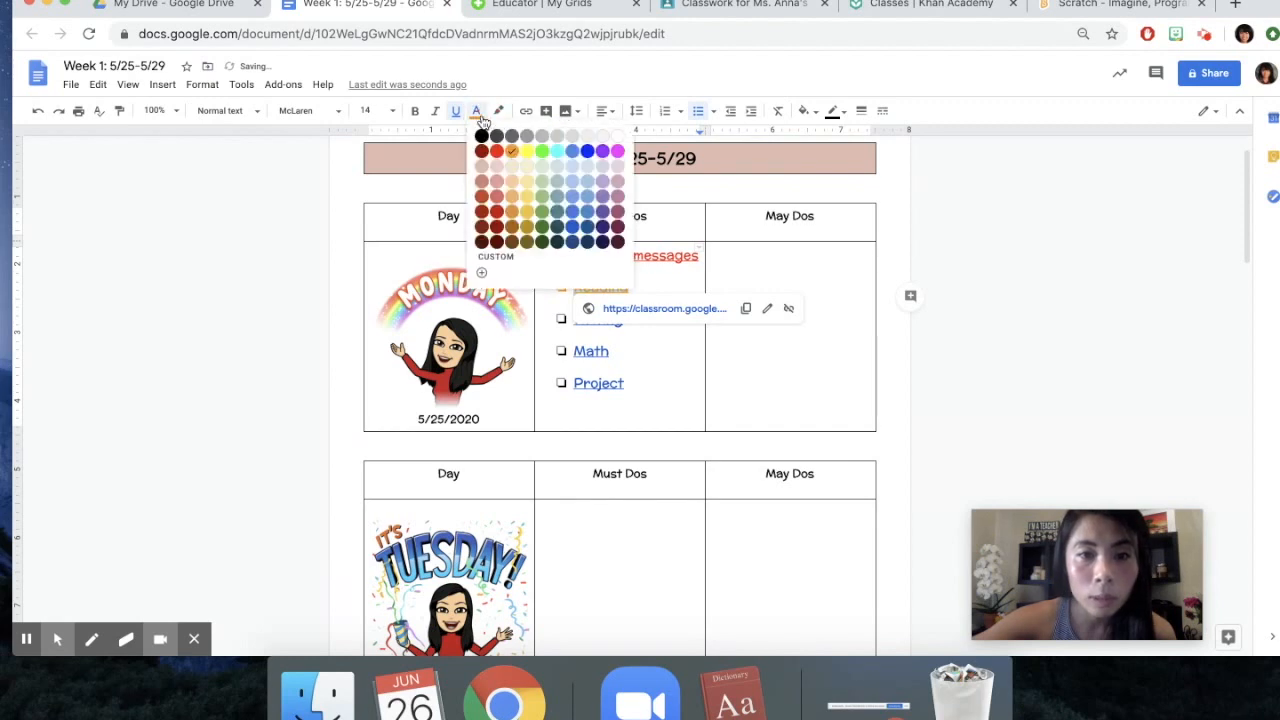
left_click(512, 226)
Change the text color of Monday's Writing link to a golden yellow shade
left_click(643, 354)
left_click_drag(631, 318, 565, 320)
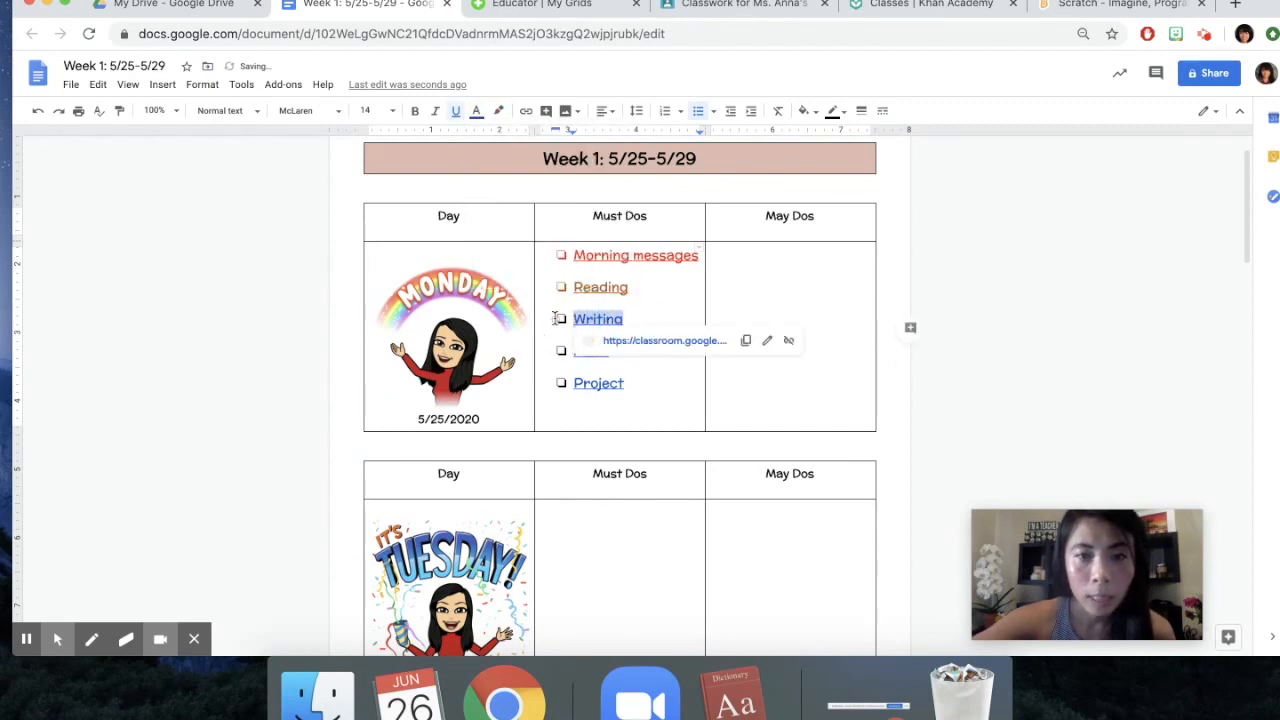
left_click(476, 112)
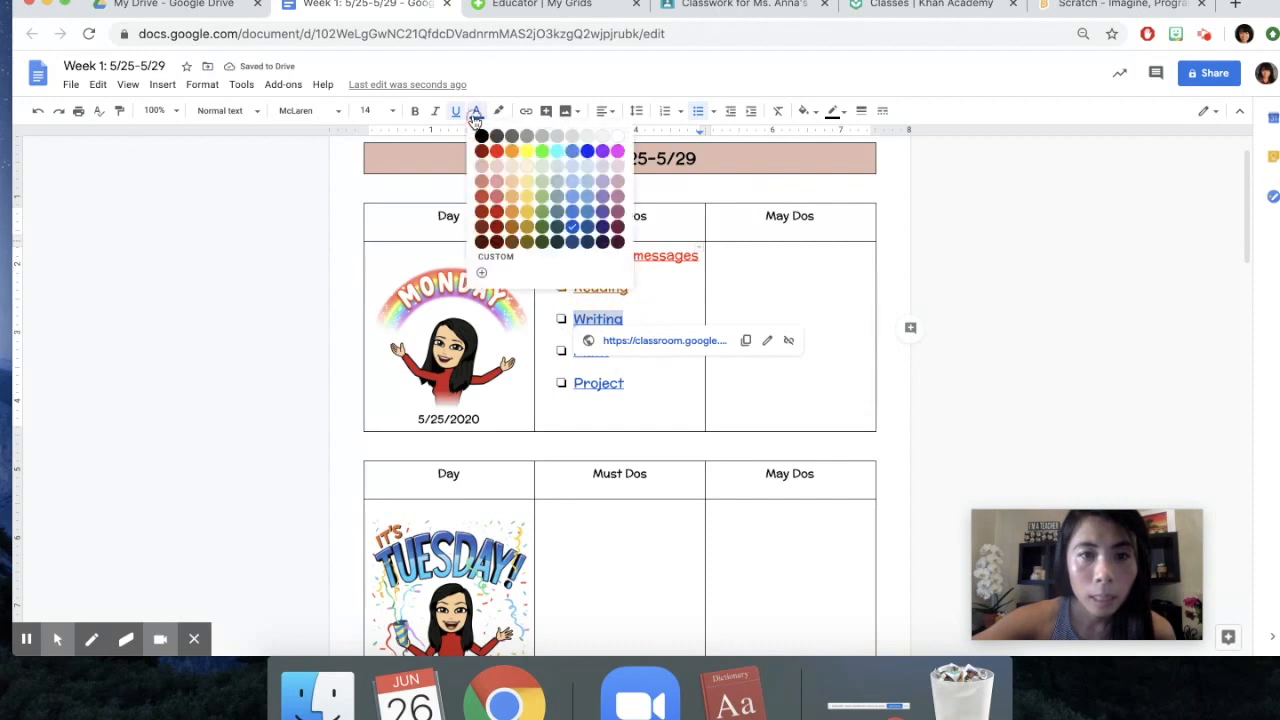
left_click(528, 241)
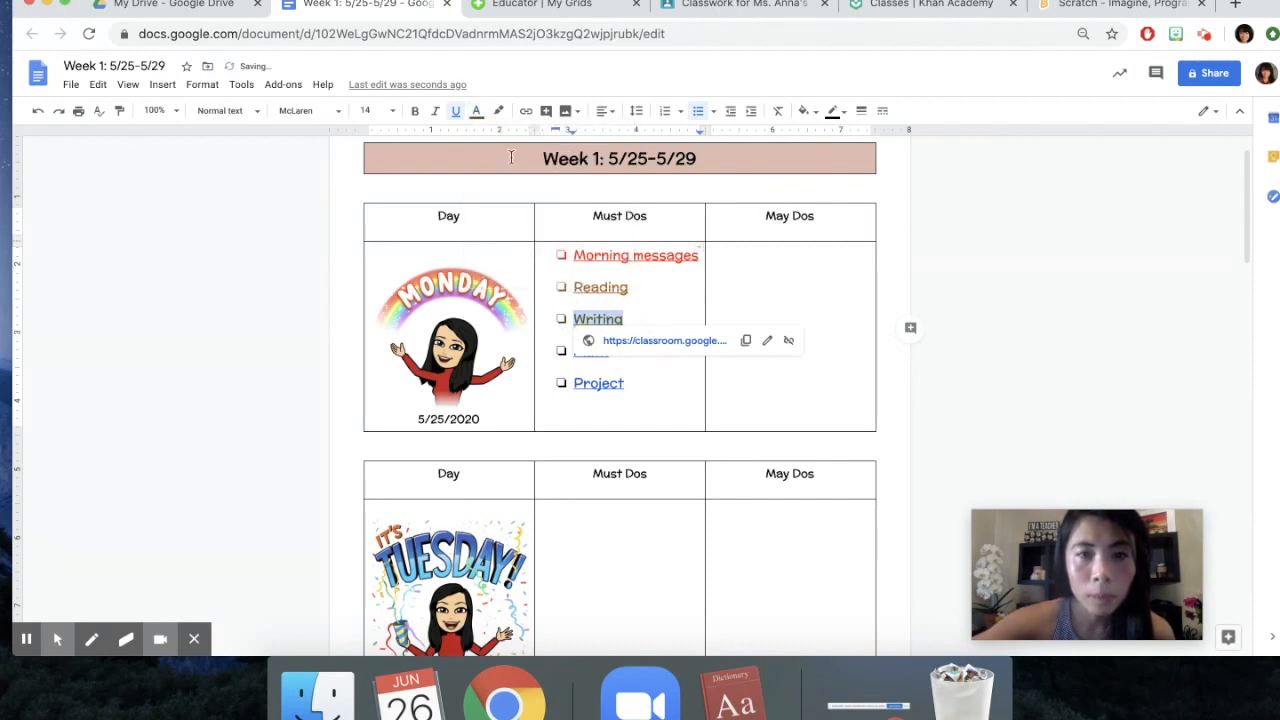
left_click(476, 110)
left_click(530, 205)
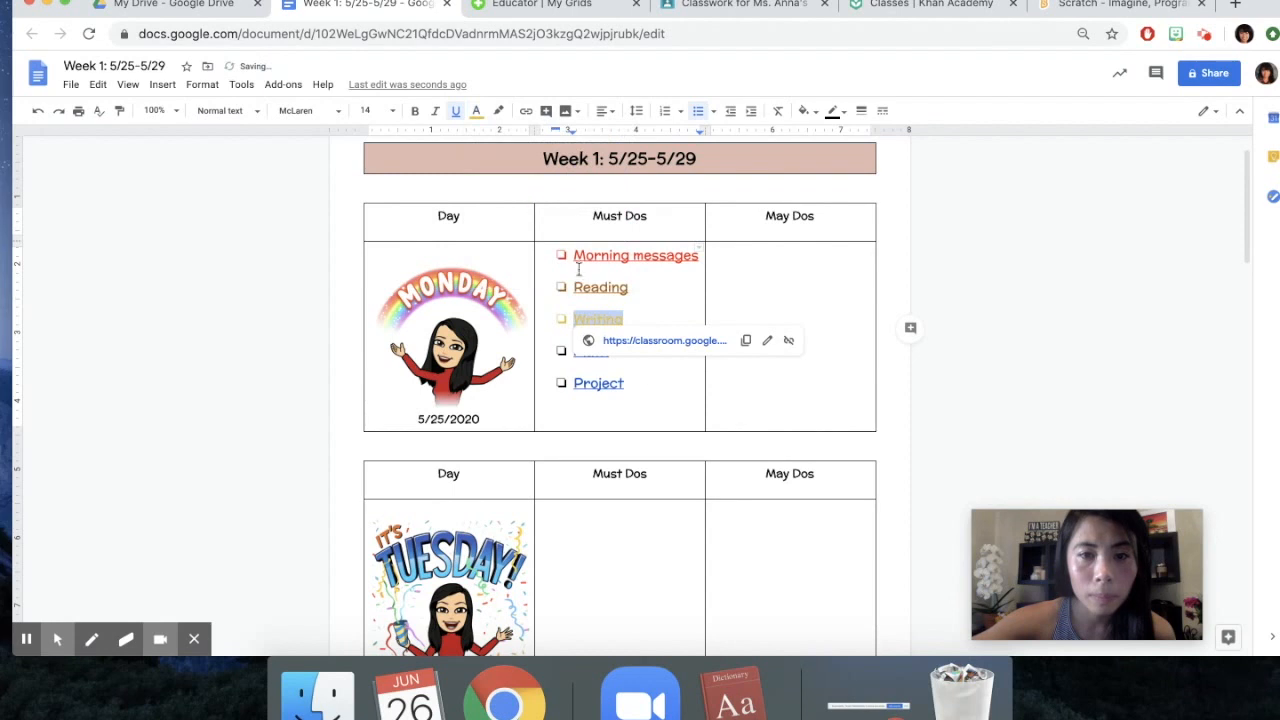
Change the text color of Monday's Math link to dark green and deselect it
left_click_drag(617, 350, 546, 349)
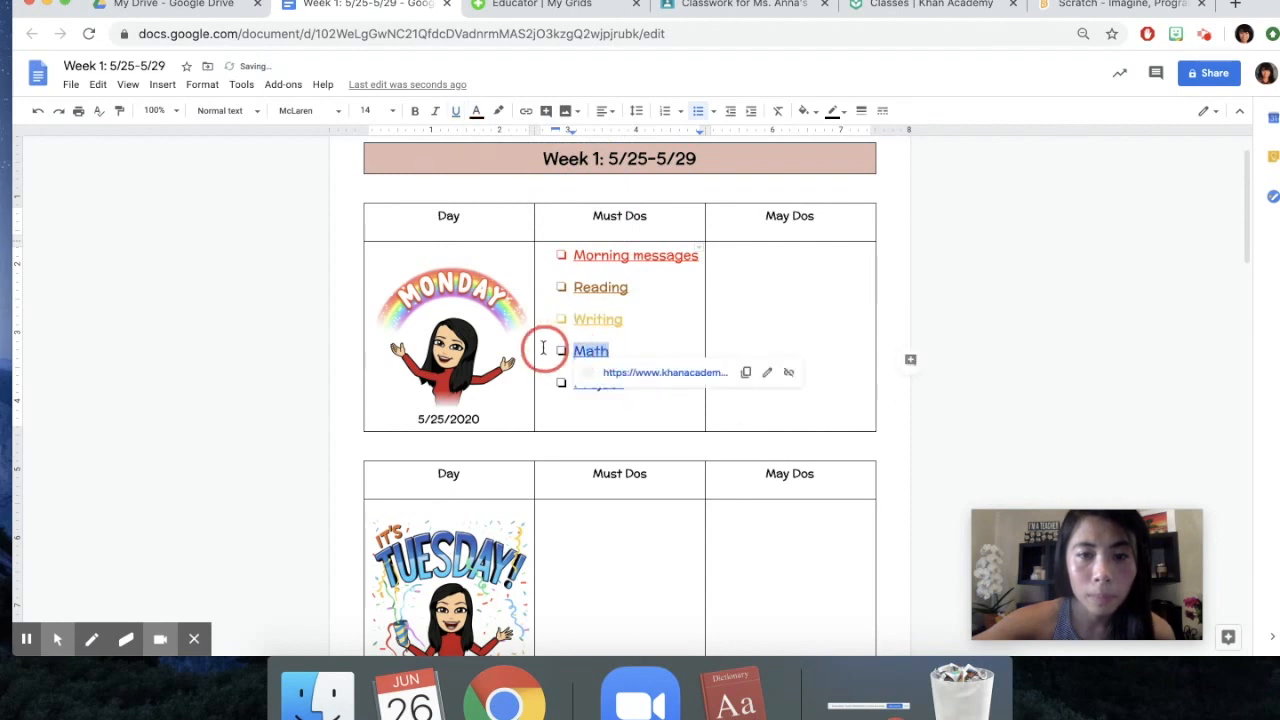
left_click(476, 110)
left_click(544, 238)
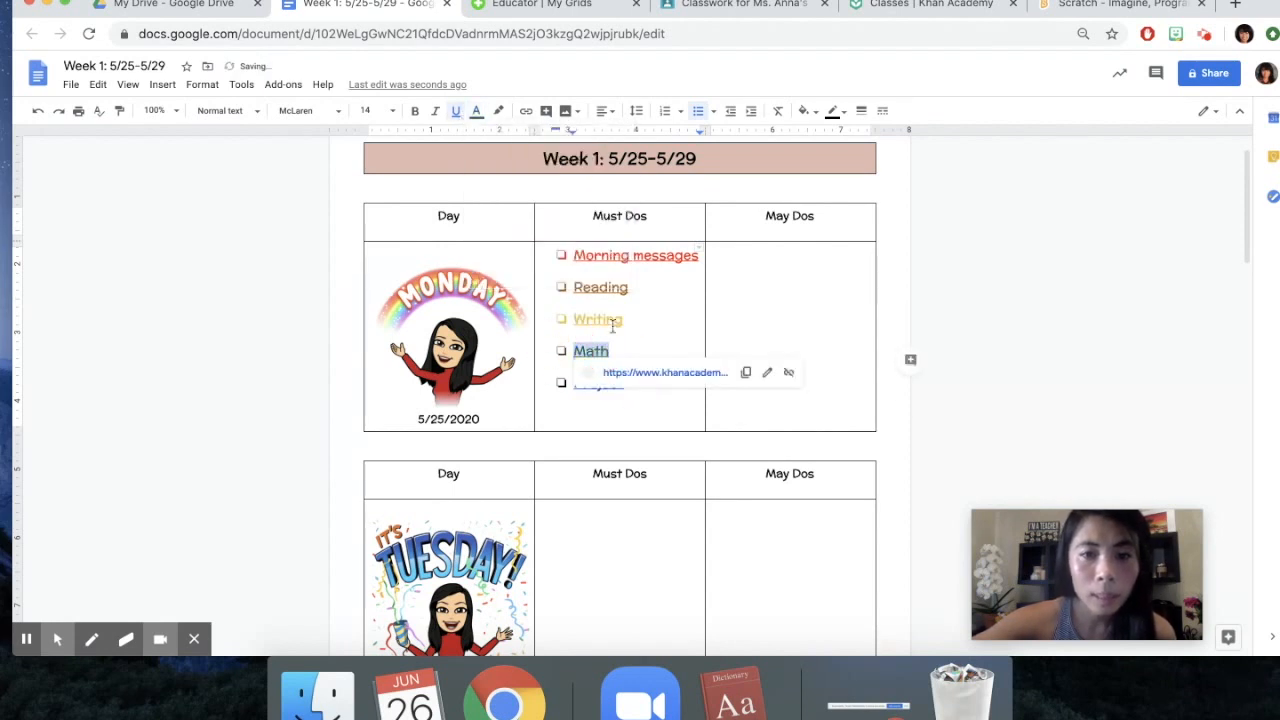
left_click(665, 415)
left_click(646, 382)
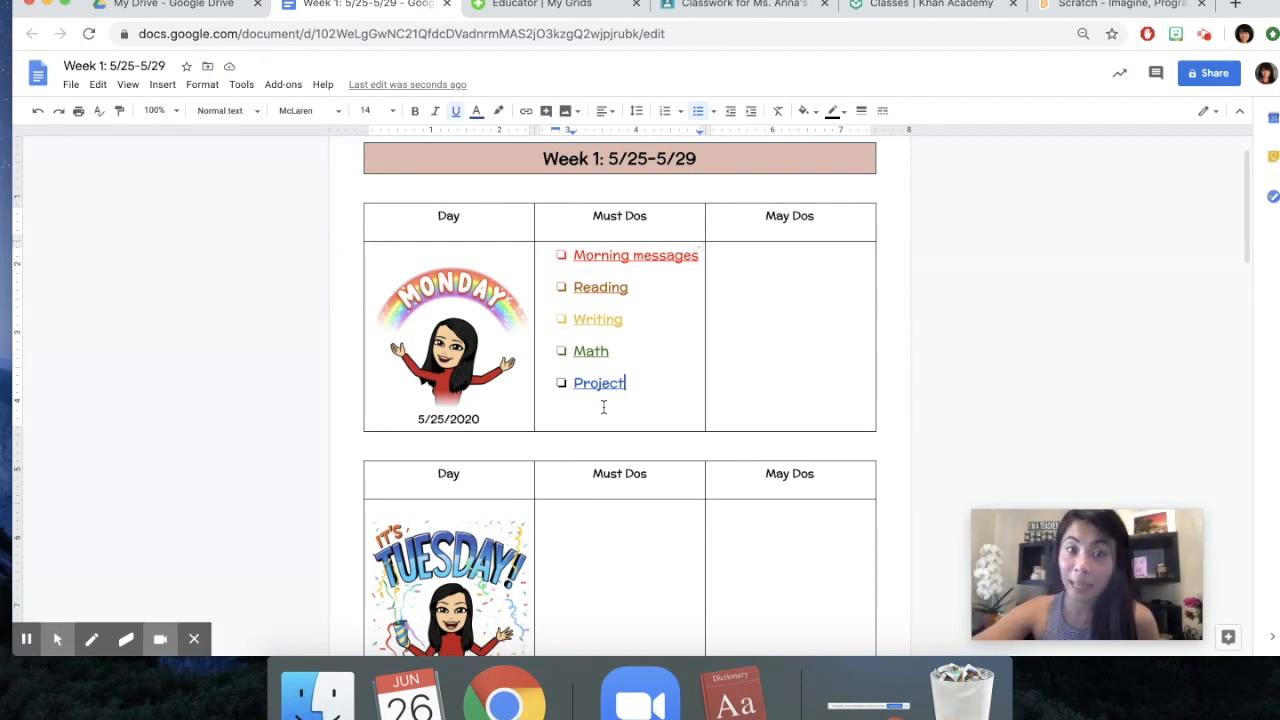
left_click(650, 398)
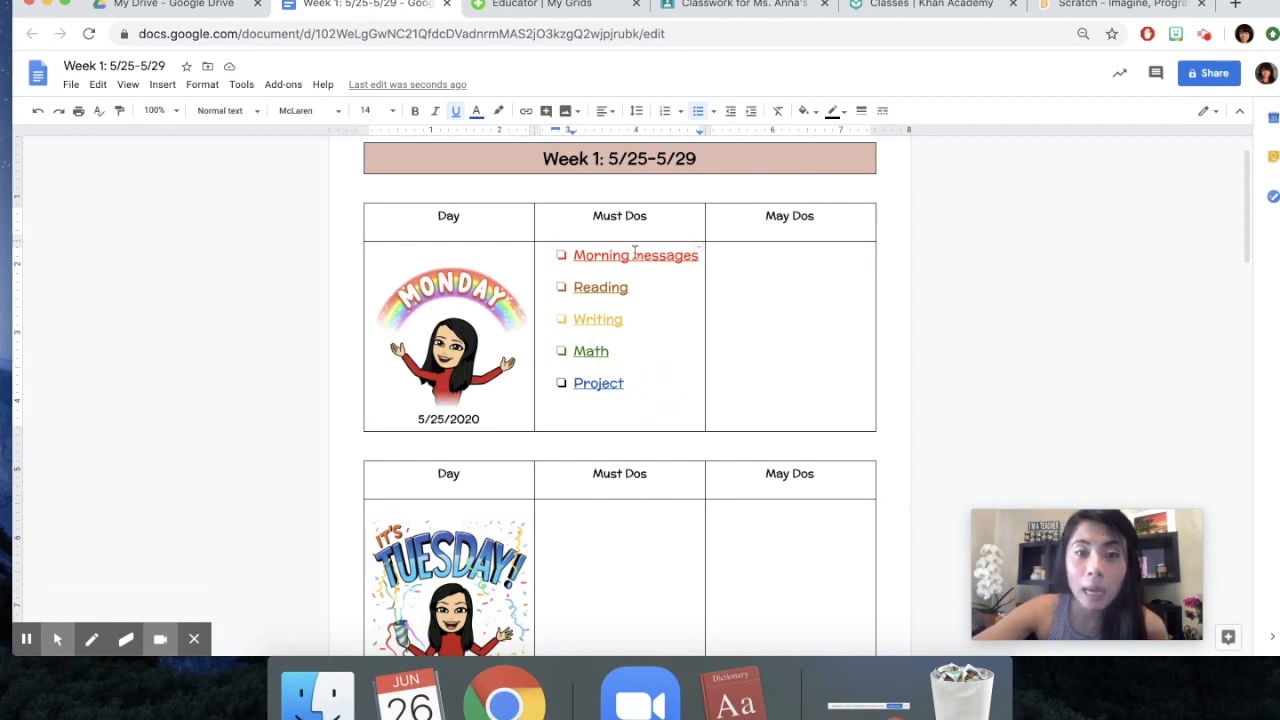
Copy Monday's Morning messages checklist link into Tuesday's Must Dos cell
scroll(608, 385, "down", 2)
scroll(616, 450, "down", 10)
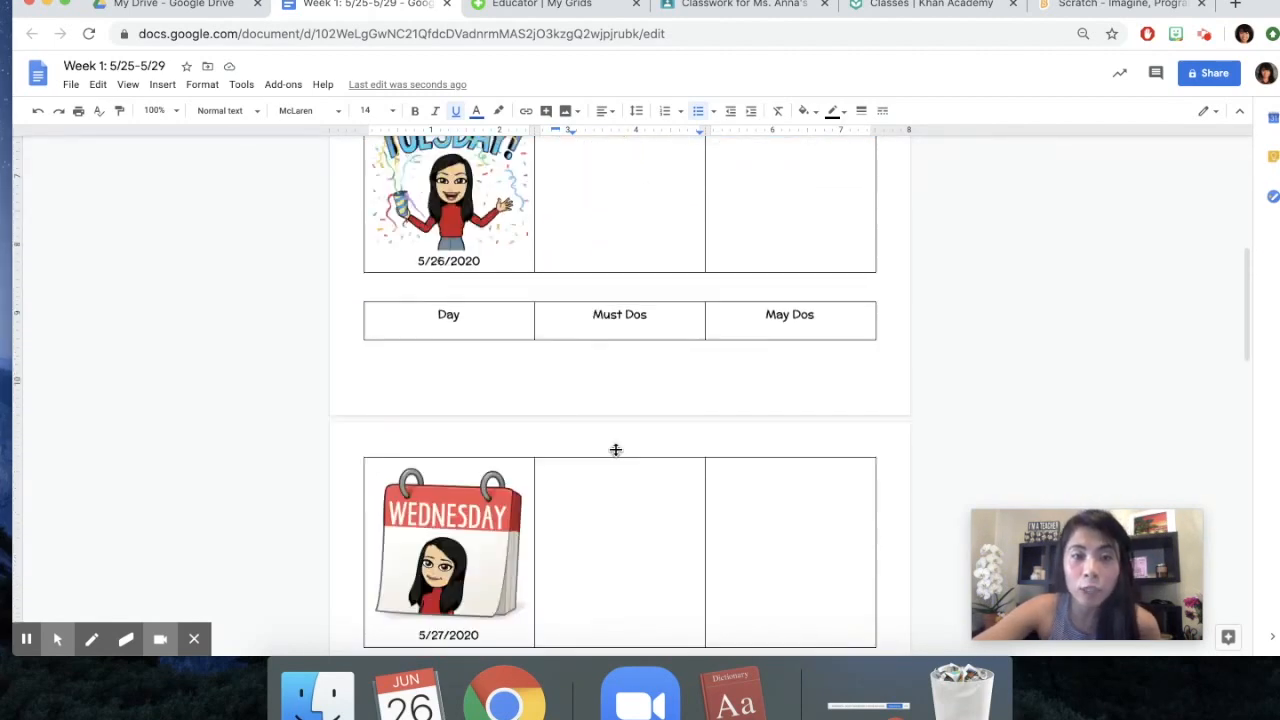
scroll(610, 515, "up", 15)
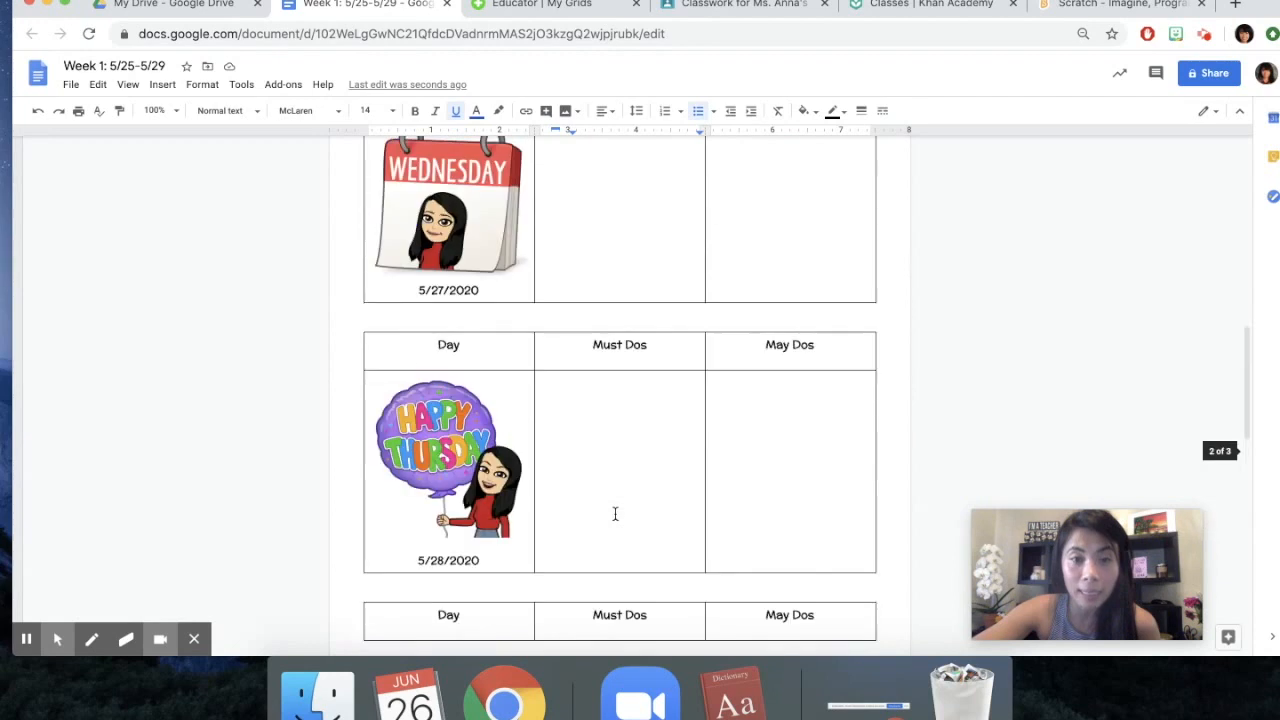
left_click_drag(557, 308, 703, 310)
key("super+c")
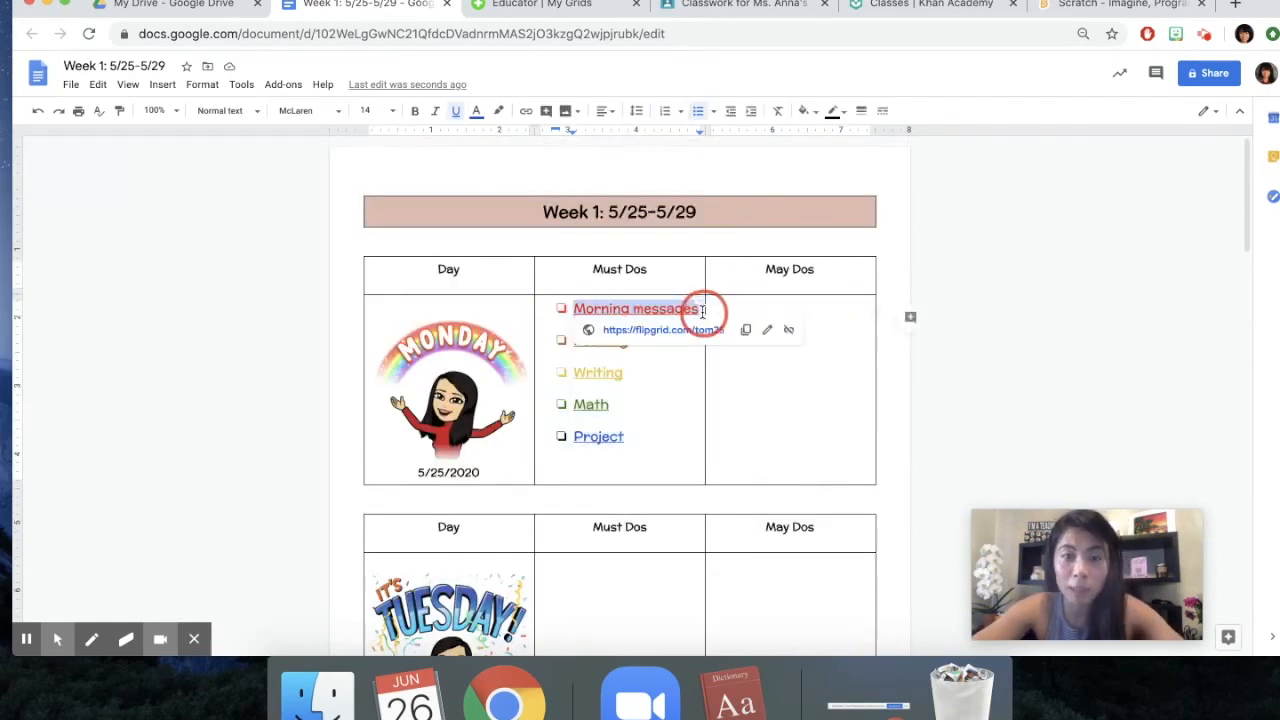
scroll(691, 399, "down", 2)
left_click(625, 507)
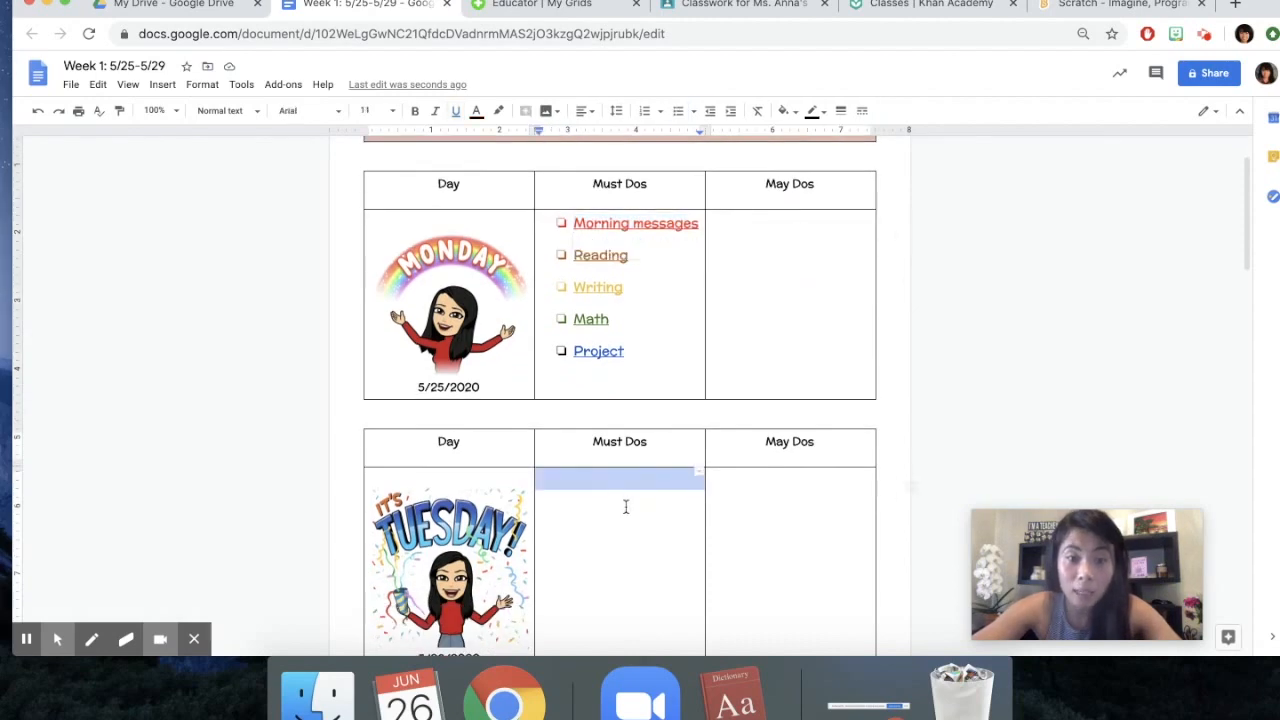
key("super+v")
Paste the copied Morning messages link into the Must Dos cells for Wednesday, Thursday and Friday
scroll(634, 503, "down", 8)
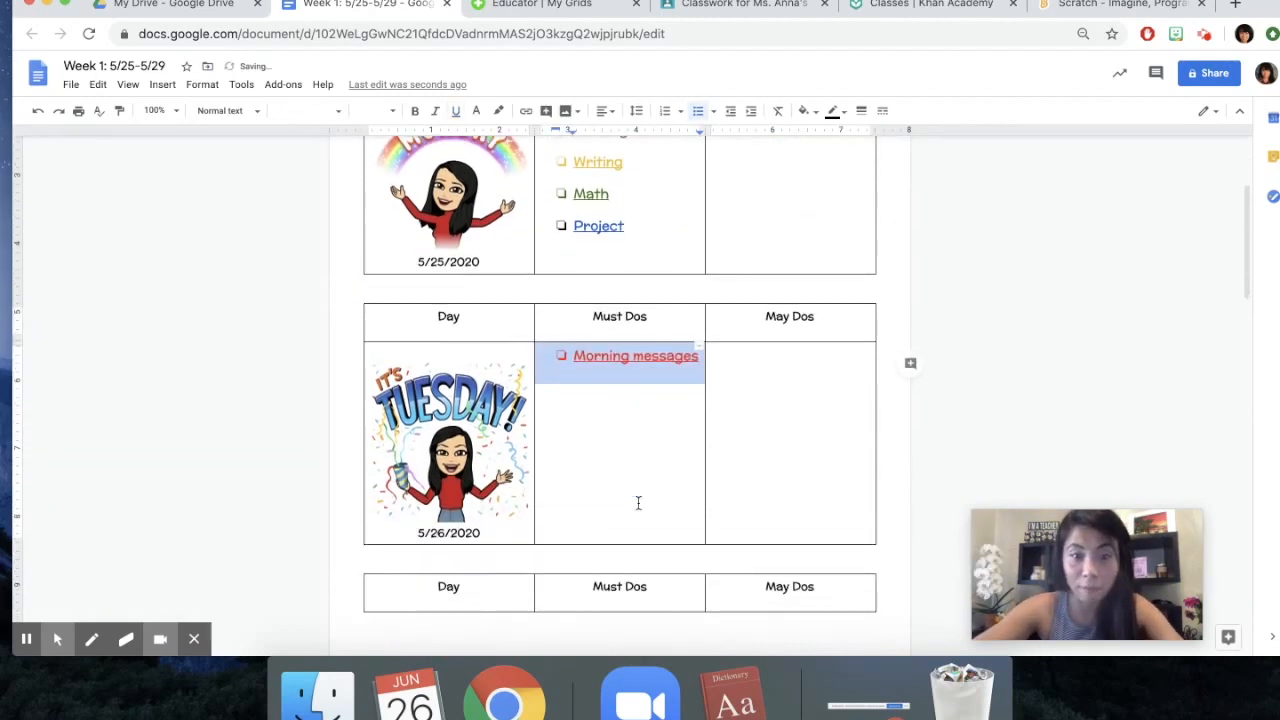
left_click(638, 503)
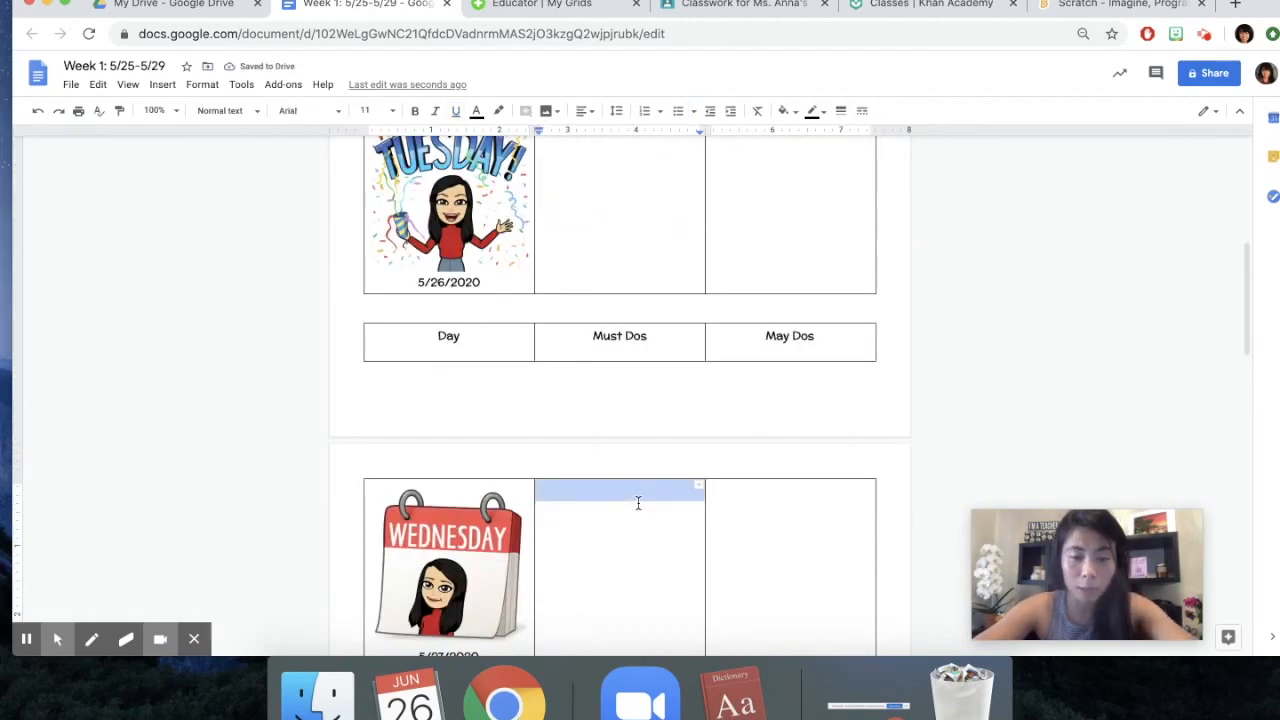
key("super+v")
scroll(638, 503, "down", 8)
left_click(623, 417)
key("super+v")
scroll(621, 418, "down", 5)
scroll(621, 418, "down", 5)
left_click(580, 514)
key("super+v")
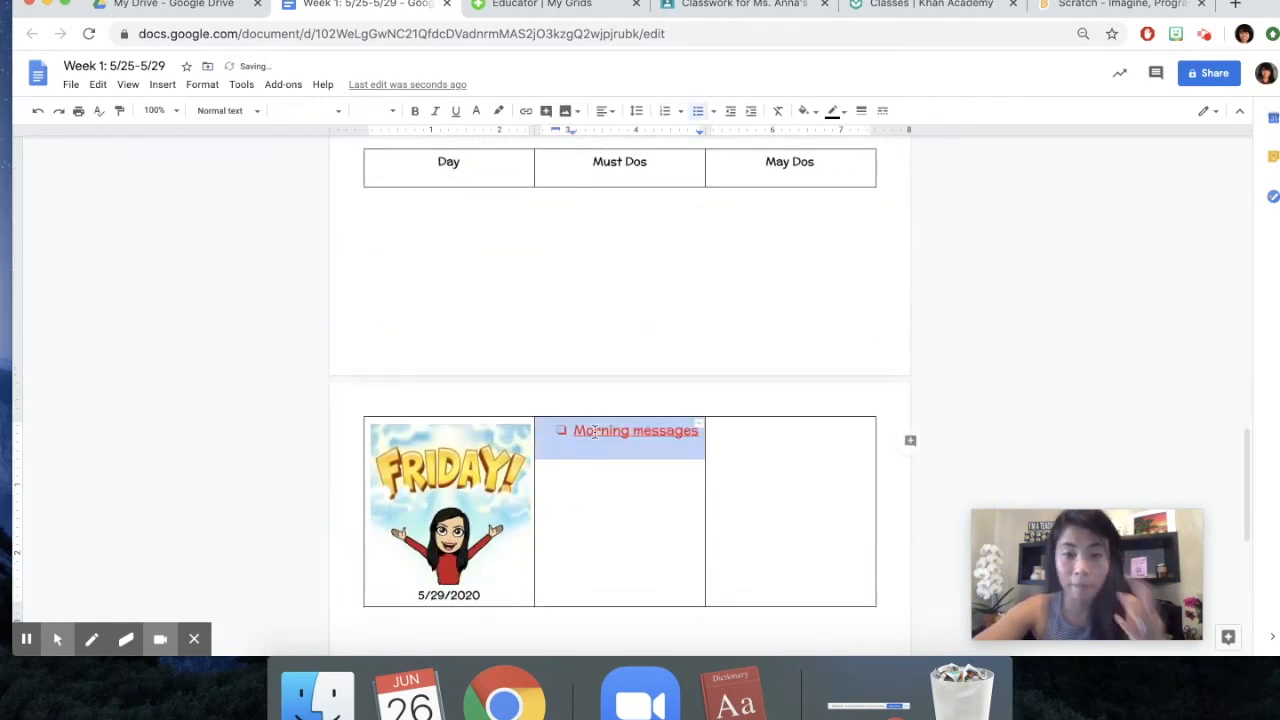
Review the Must Dos checklists across the days and check which link Tuesday's Reading item uses
scroll(592, 440, "up", 15)
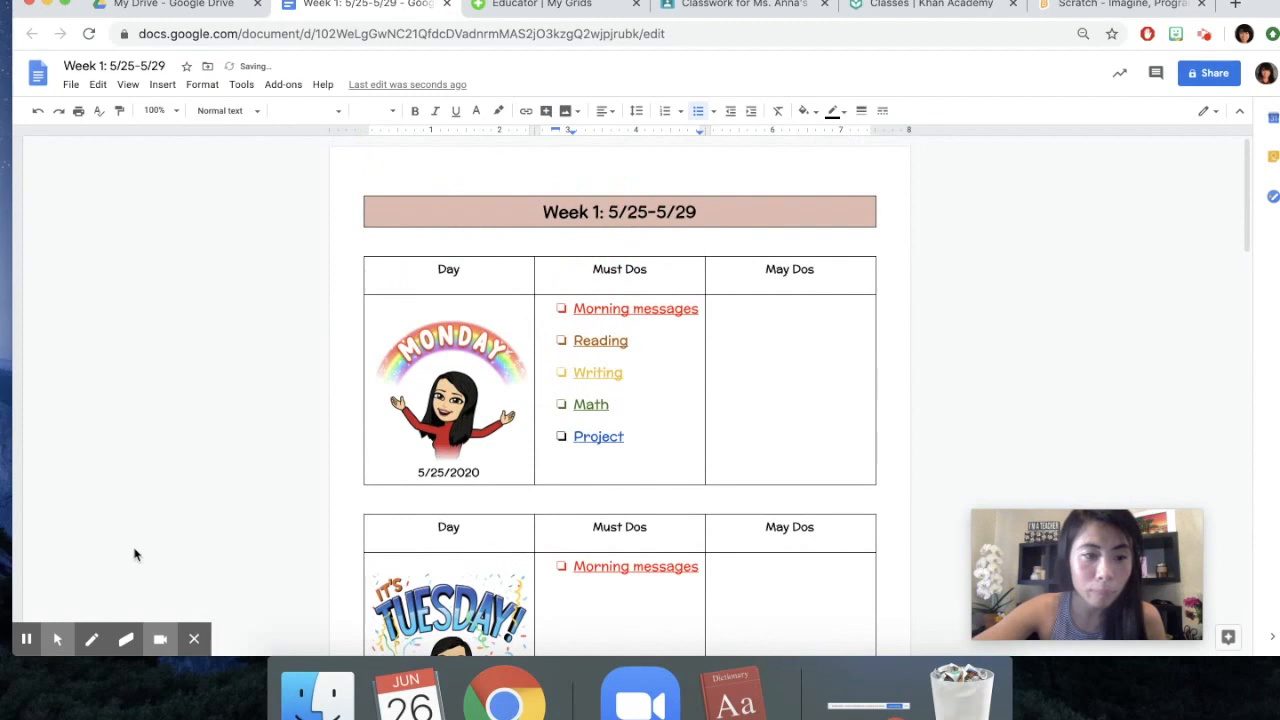
scroll(688, 485, "down", 2)
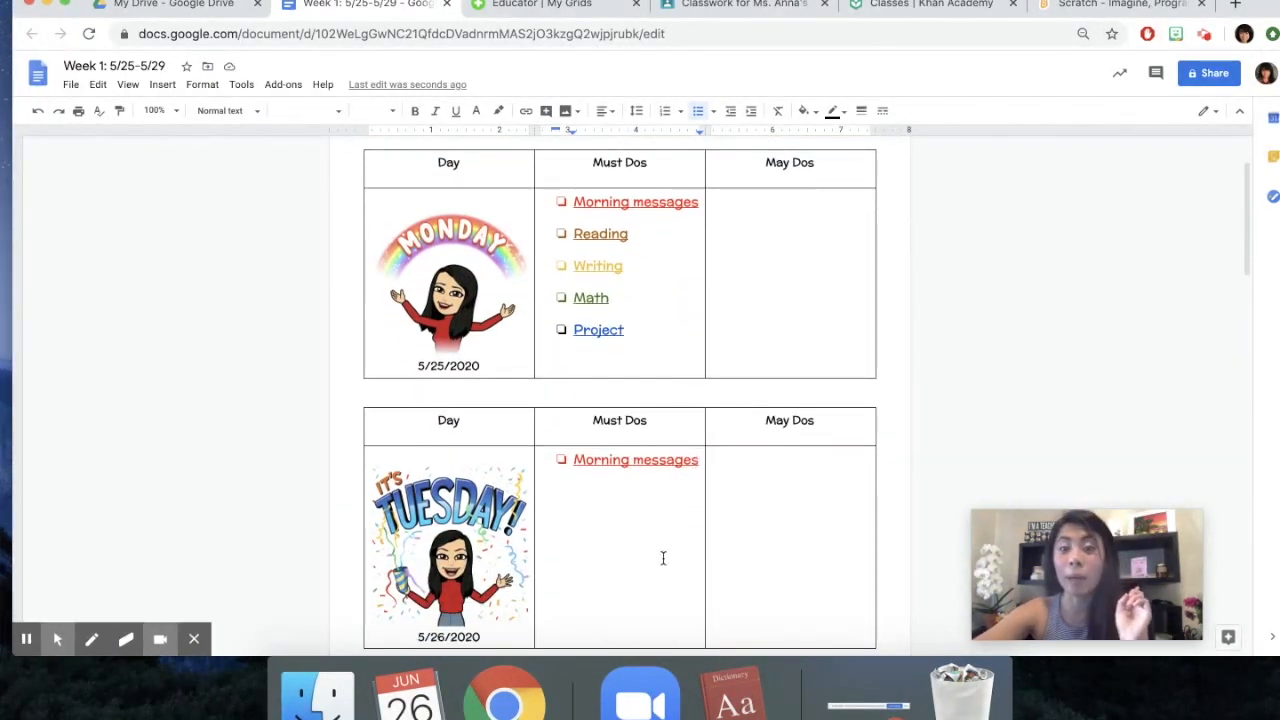
left_click(27, 641)
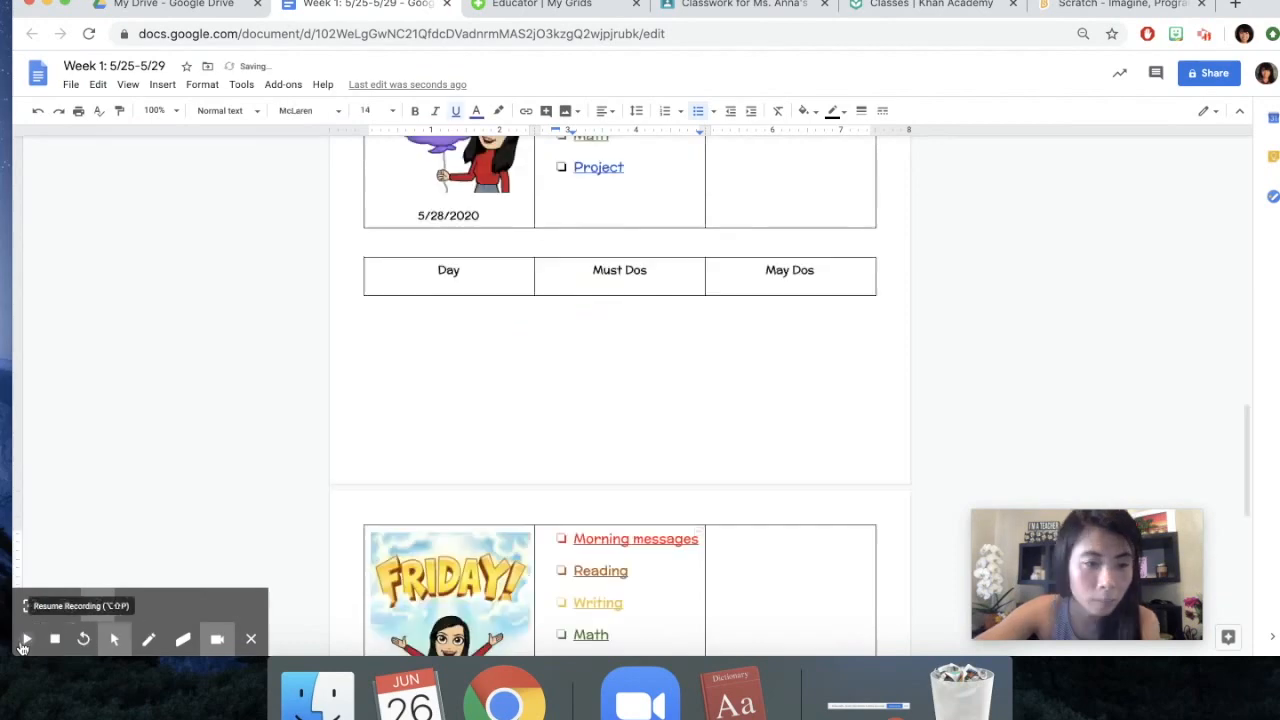
left_click(27, 643)
scroll(450, 404, "up", 8)
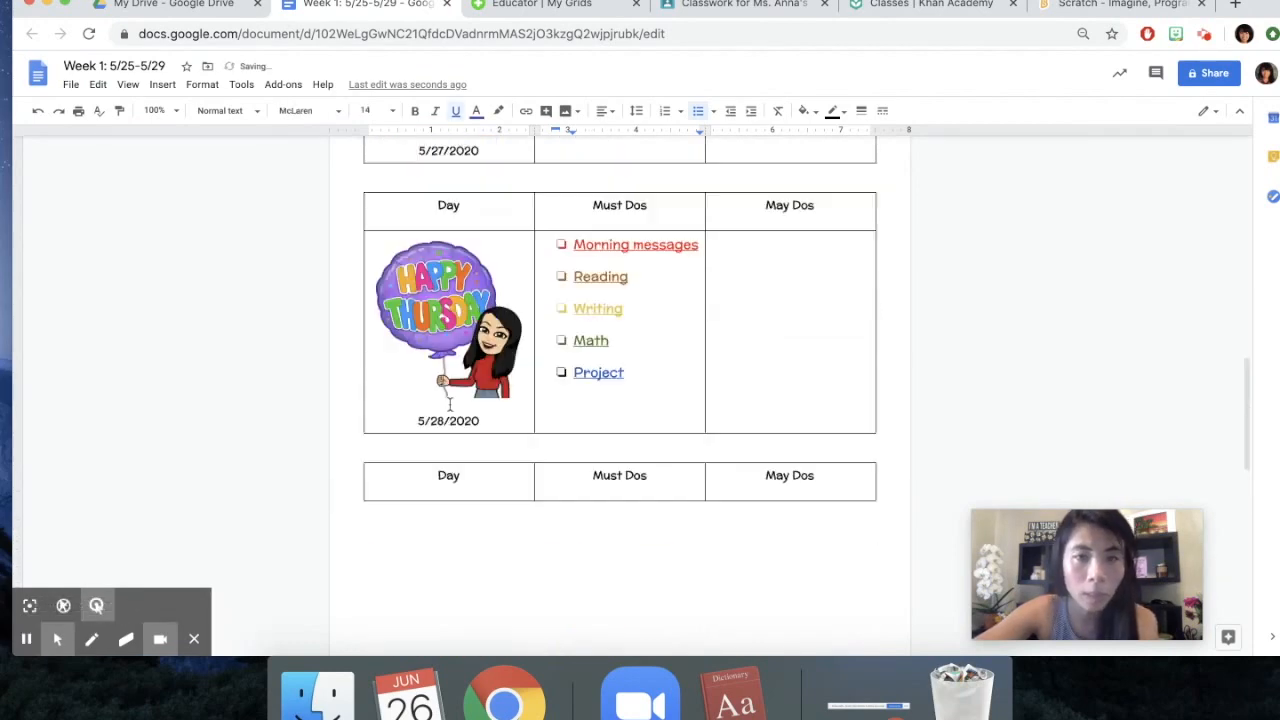
scroll(450, 404, "up", 10)
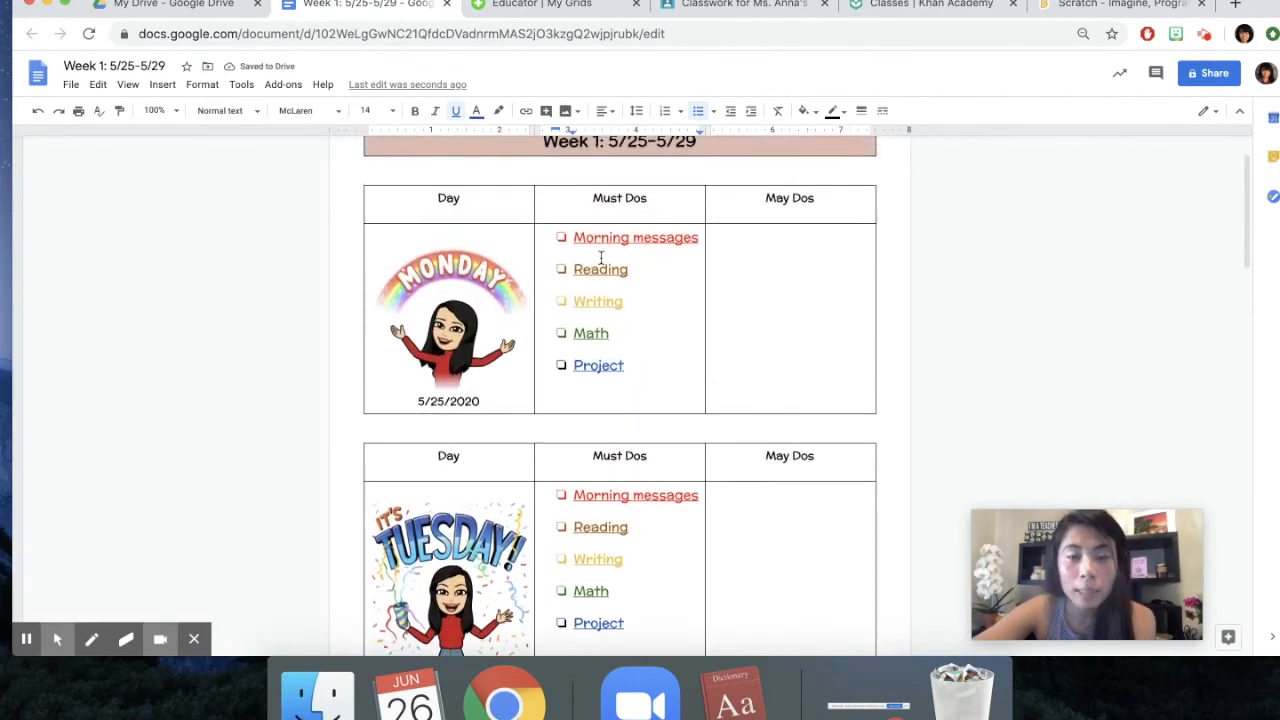
scroll(594, 428, "down", 1)
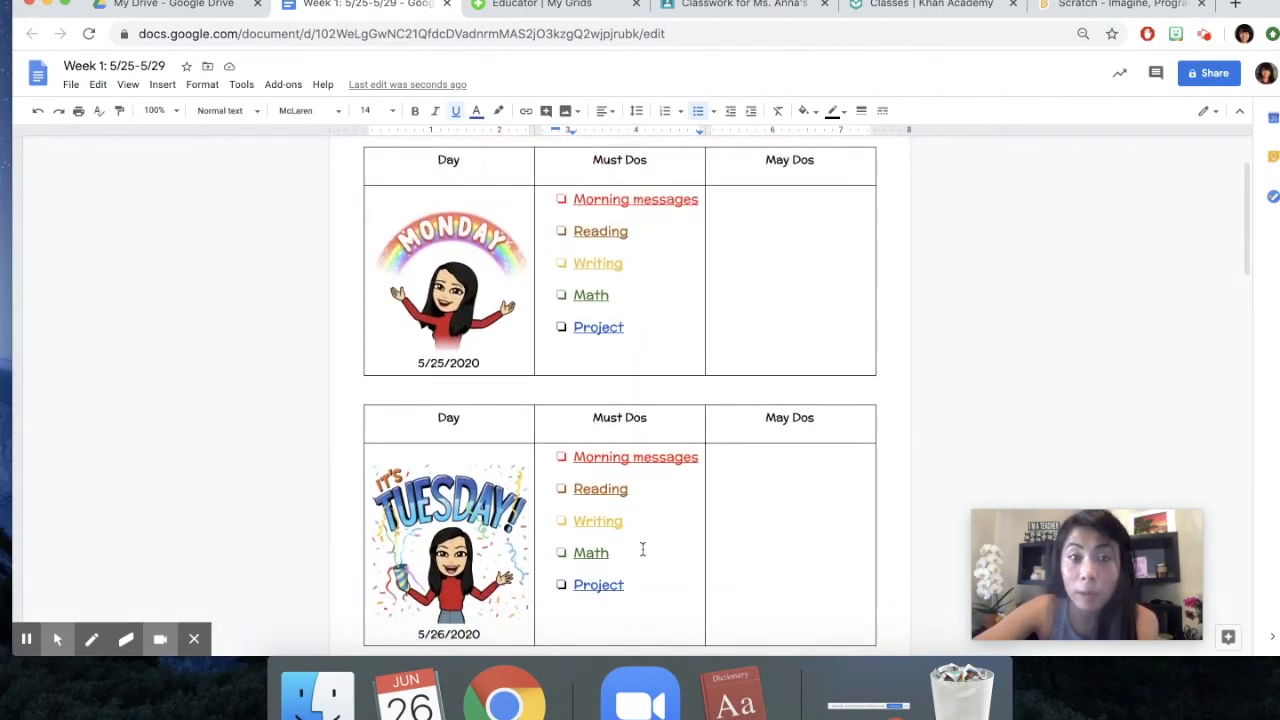
left_click_drag(637, 494, 567, 494)
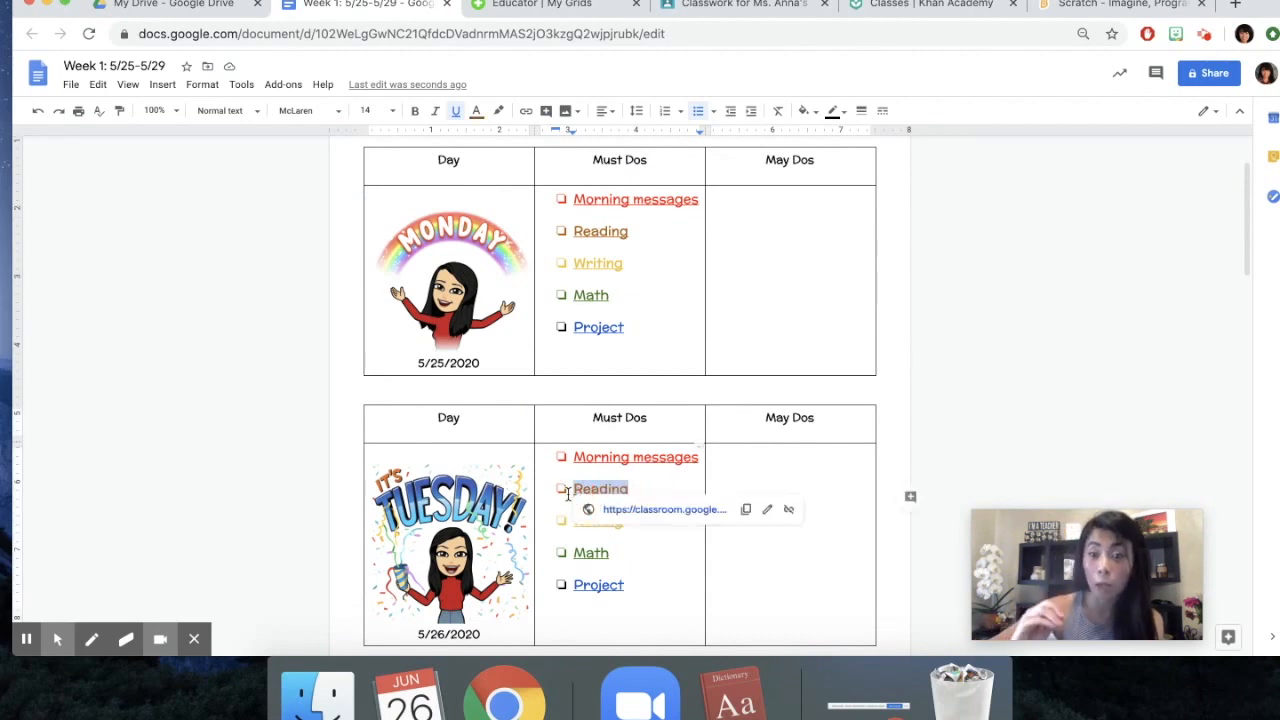
left_click(675, 552)
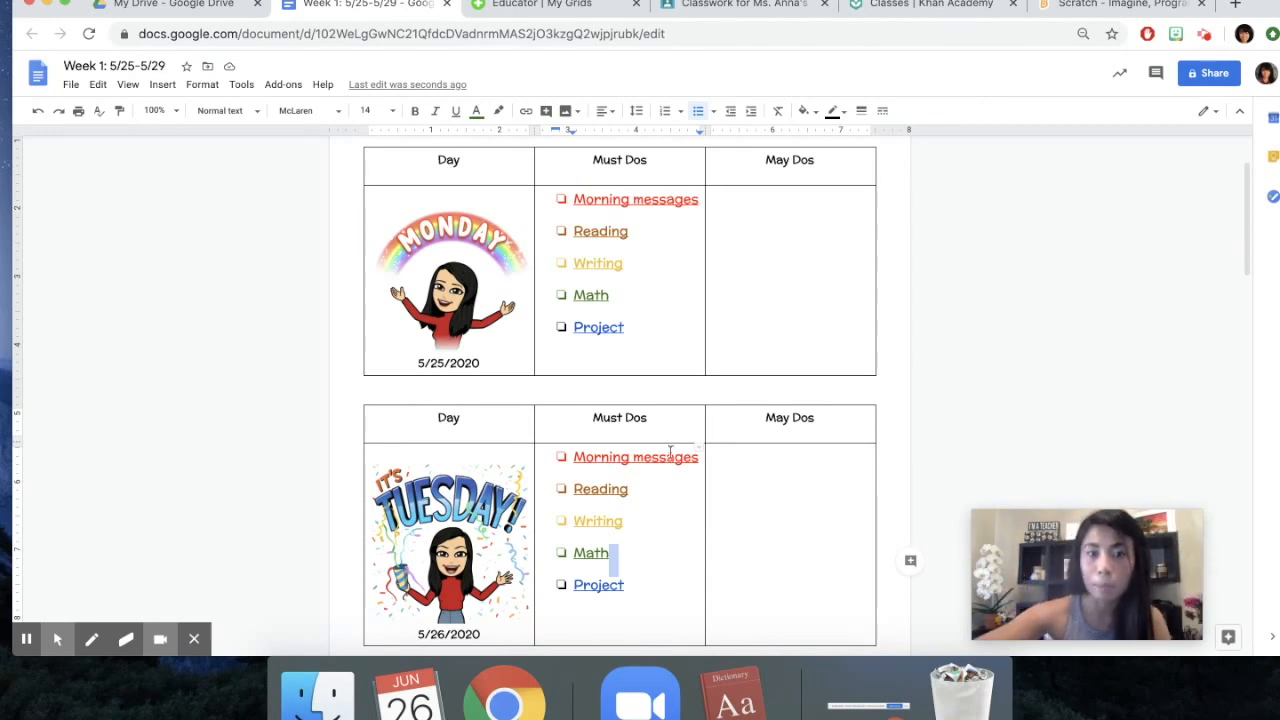
Start a checkbox list in Monday's May Dos cell with the item "Create a family dance"
left_click(768, 210)
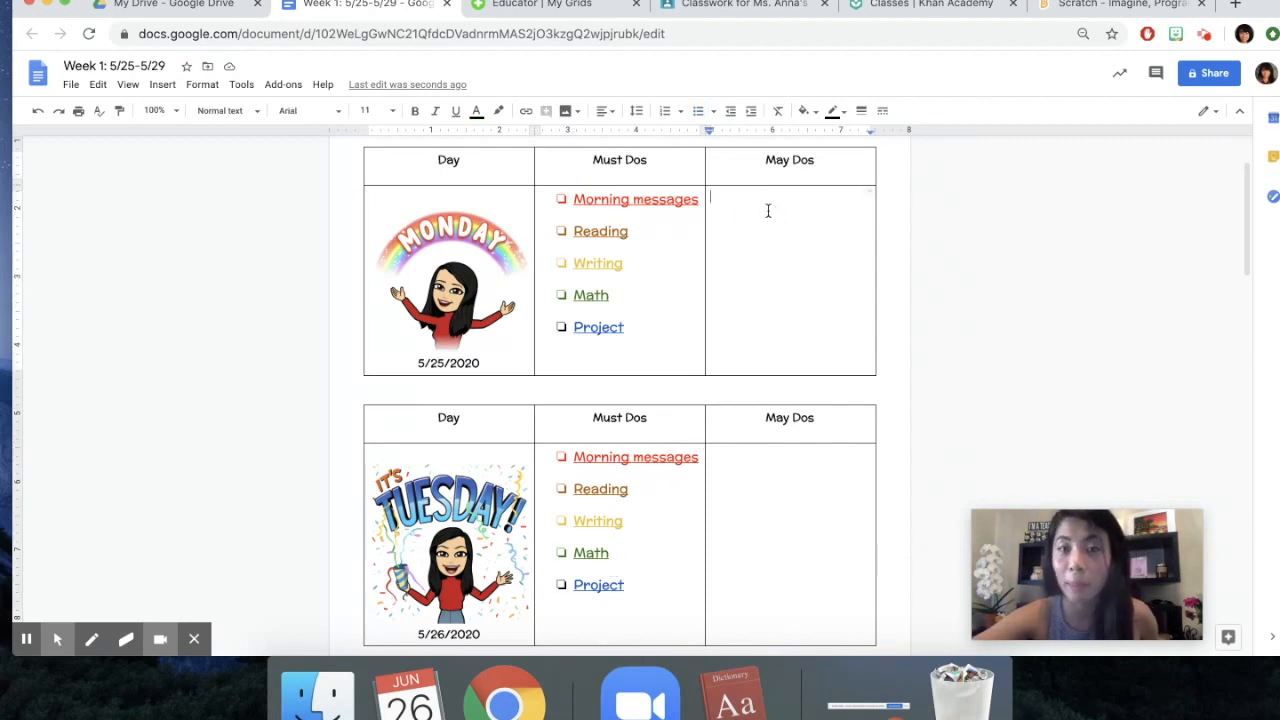
left_click(606, 114)
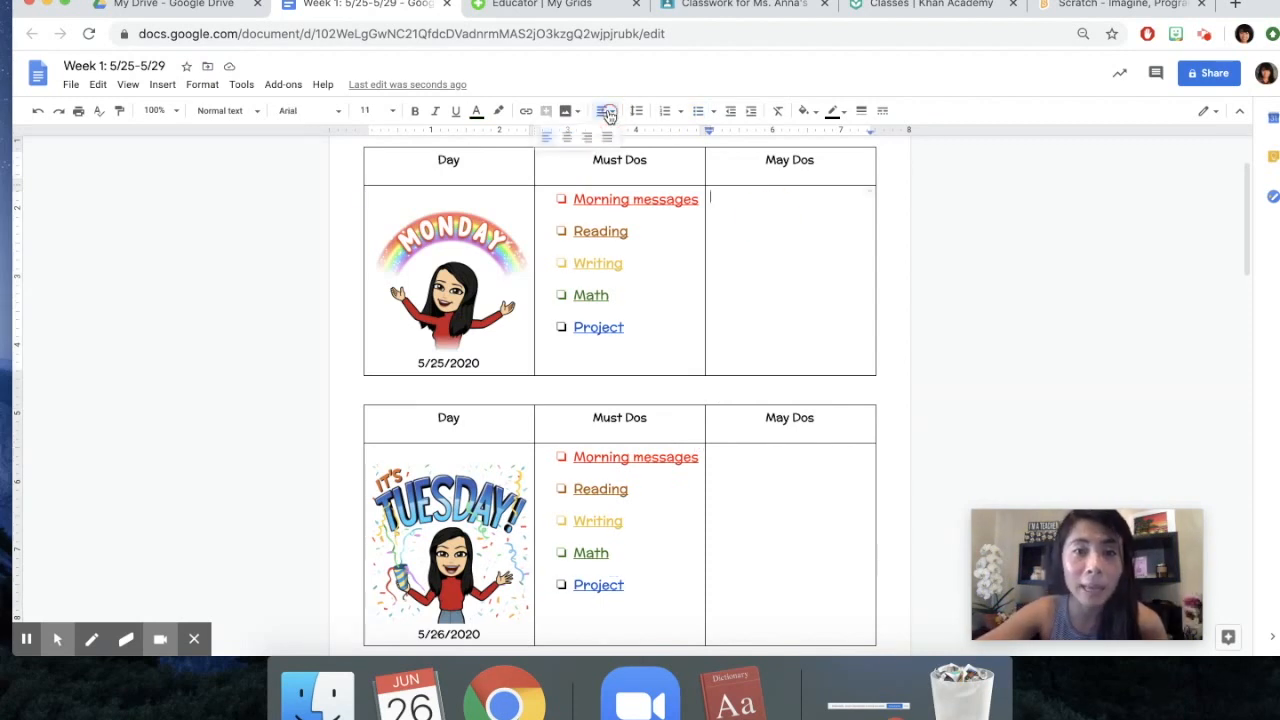
double_click(770, 217)
left_click(693, 112)
left_click(816, 165)
left_click(790, 207)
type("Create a fami")
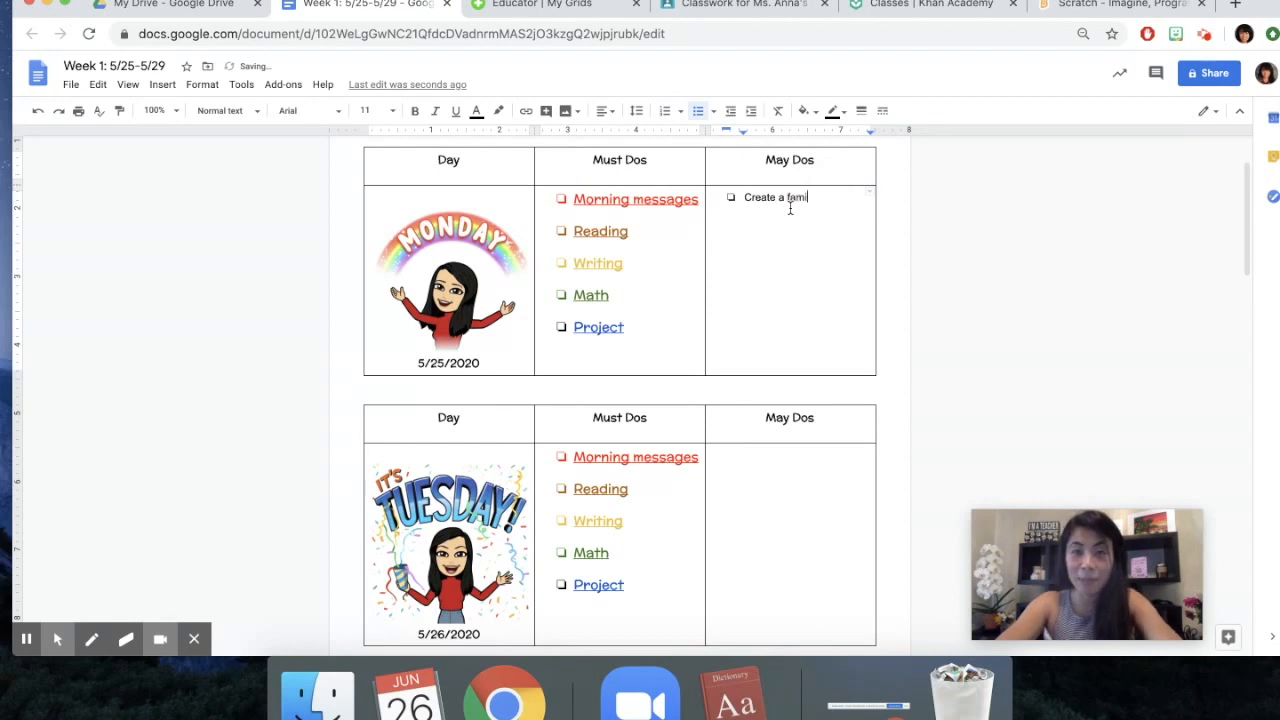
type("ly dance")
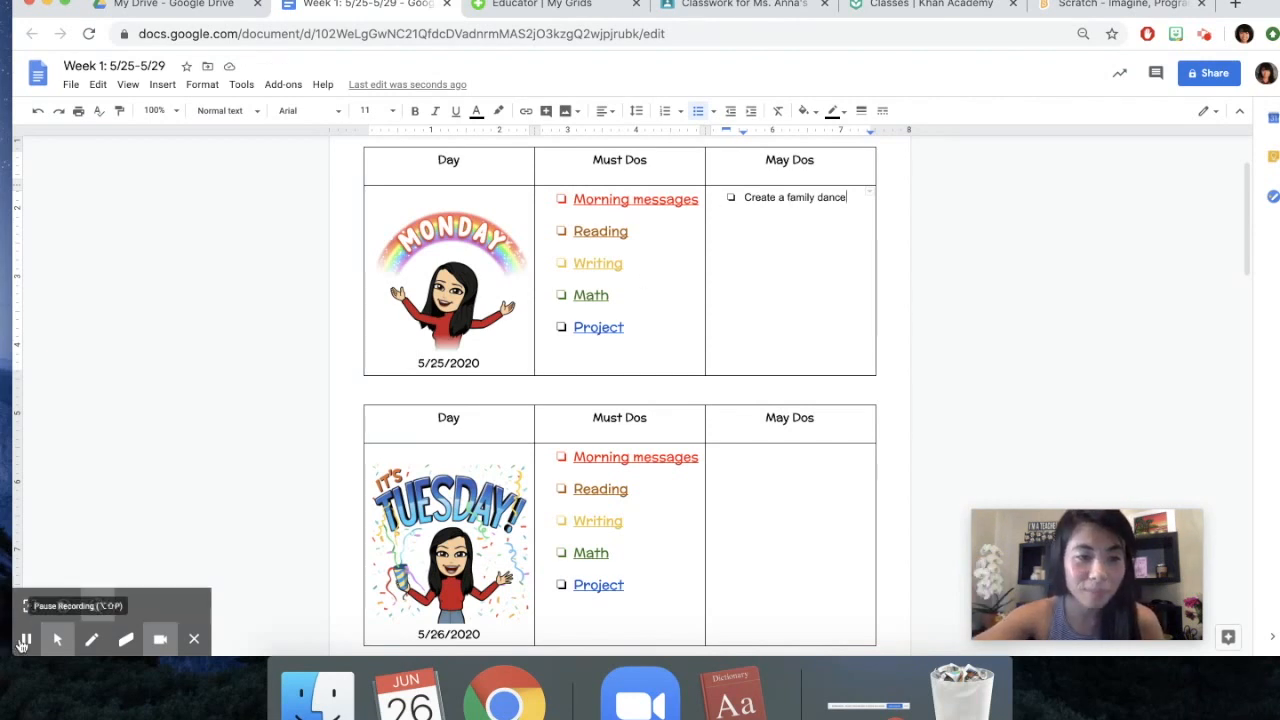
Add a checkbox list to Tuesday's May Dos cell with the item "Create a chalk art"
scroll(685, 522, "up", 1)
left_click(763, 500)
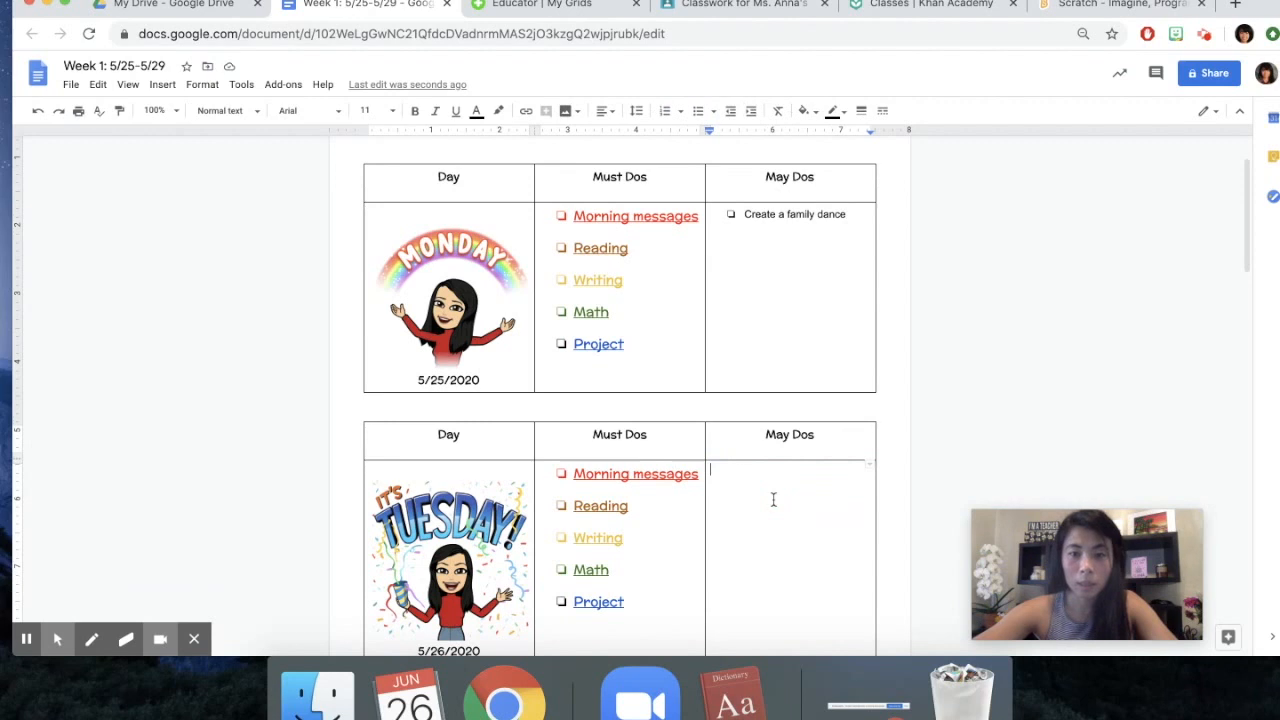
left_click(713, 110)
left_click(848, 153)
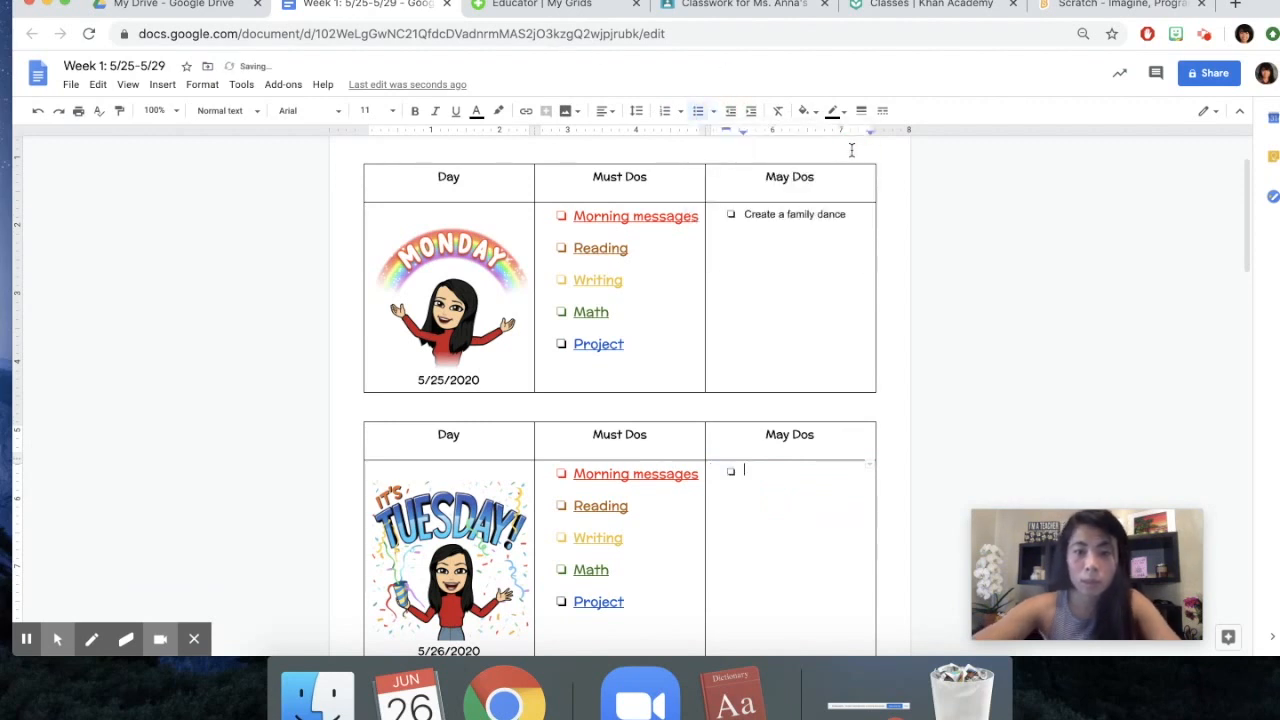
type("Create a chalk ar")
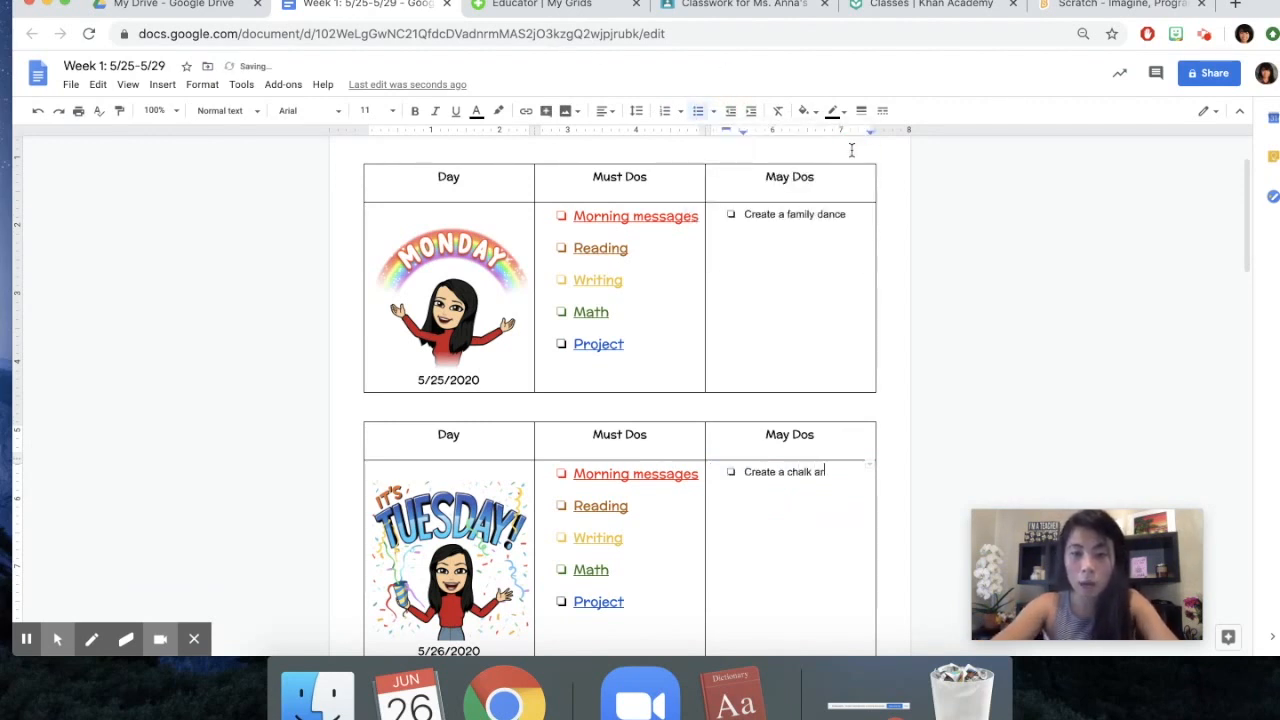
type("t")
Add a checkbox list to Wednesday's May Dos cell with the item "Practice your multiplication table"
scroll(820, 400, "down", 8)
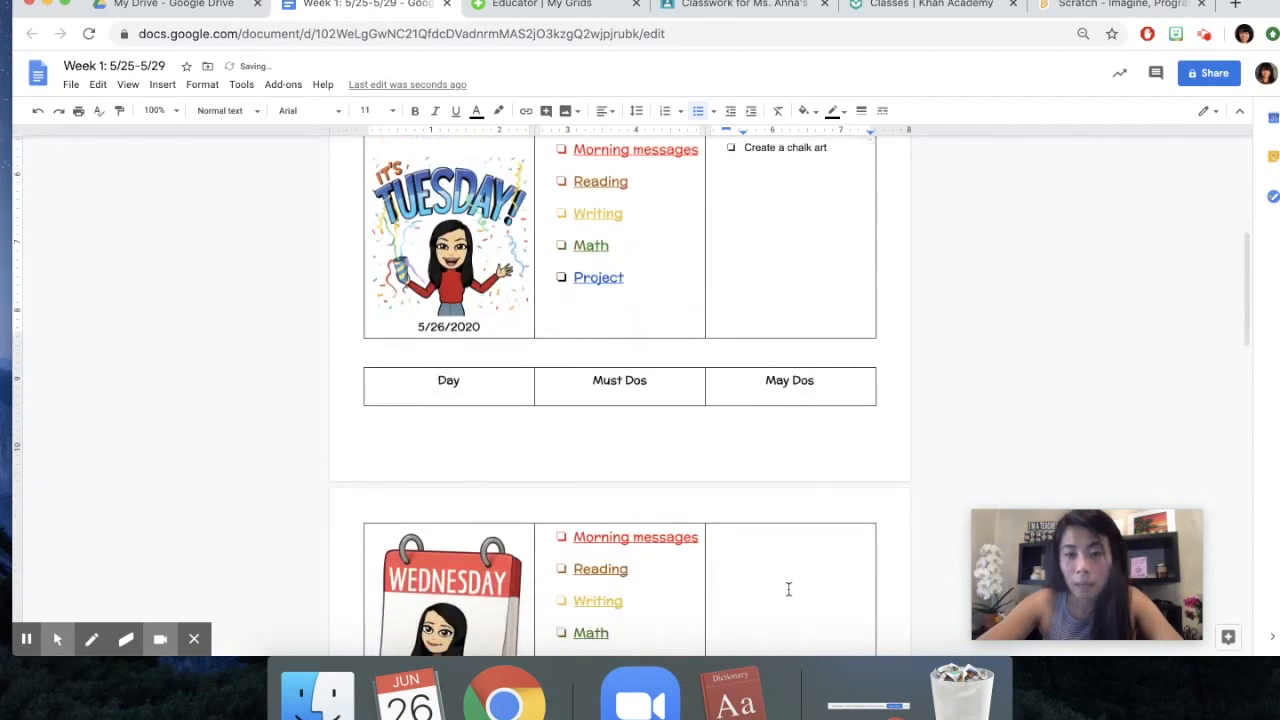
double_click(788, 590)
left_click(692, 110)
left_click(838, 141)
left_click(788, 533)
type("Praxtic")
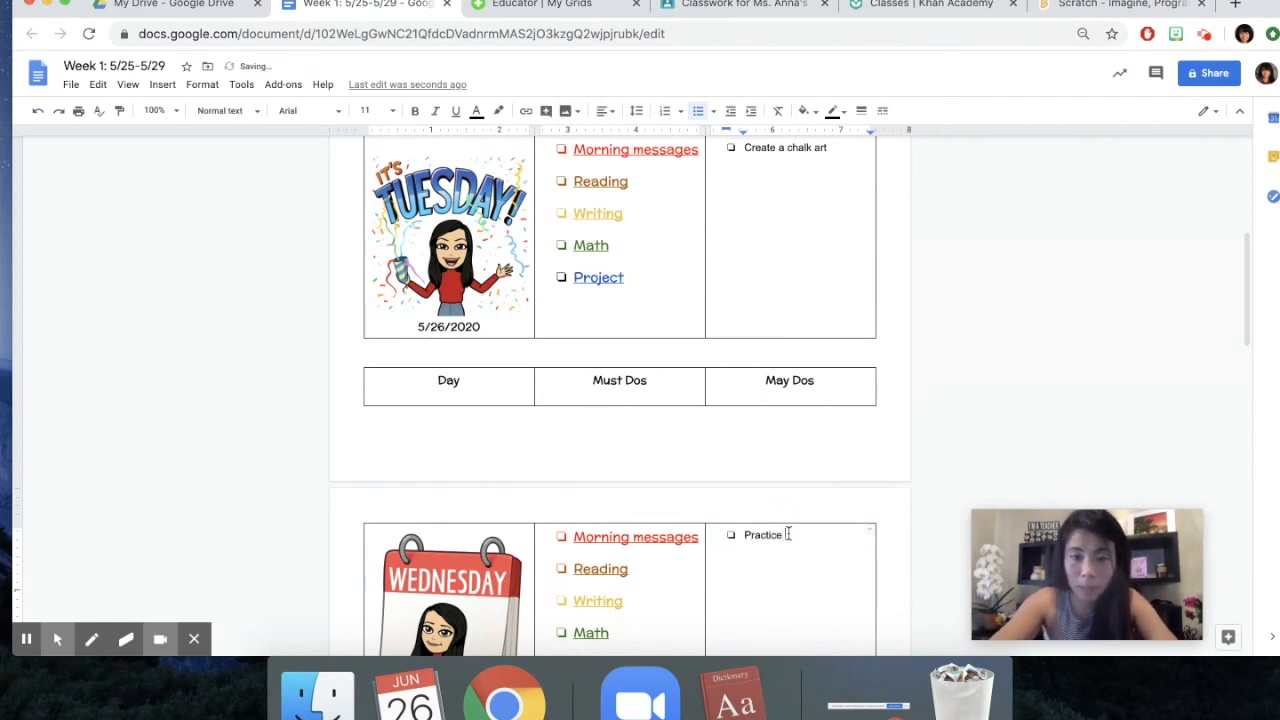
type("e your multiplication table")
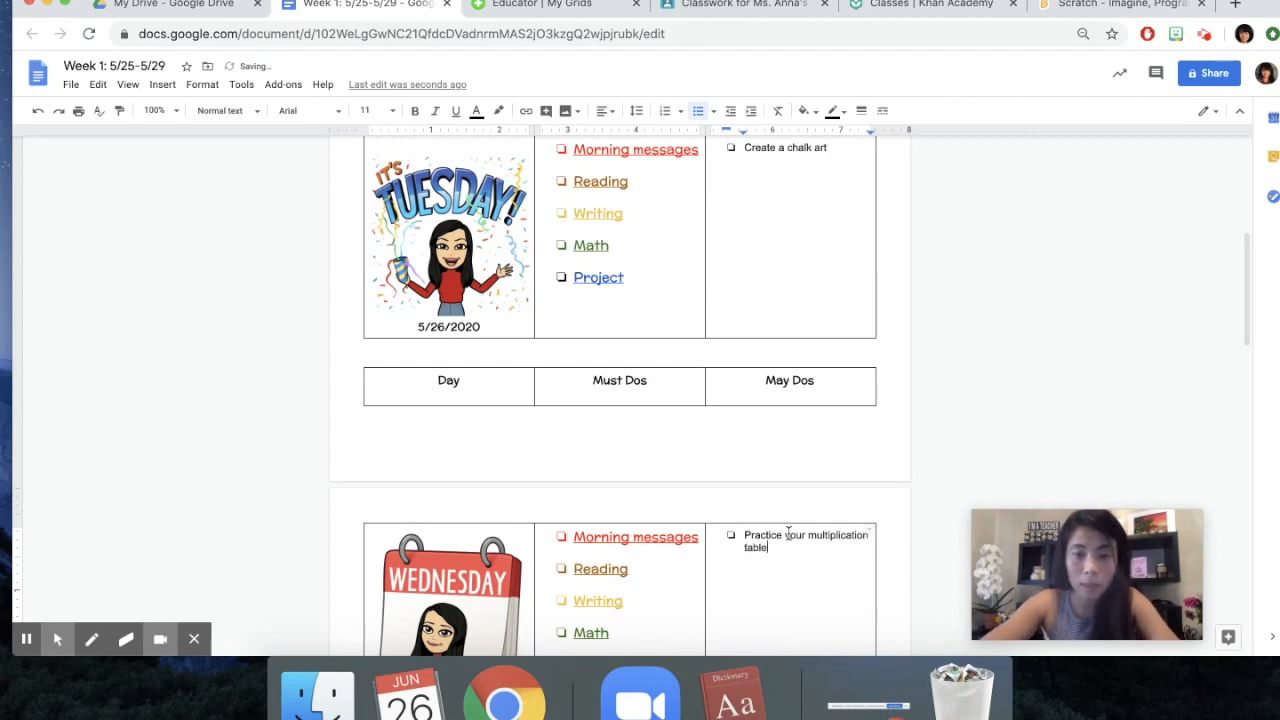
scroll(797, 569, "down", 3)
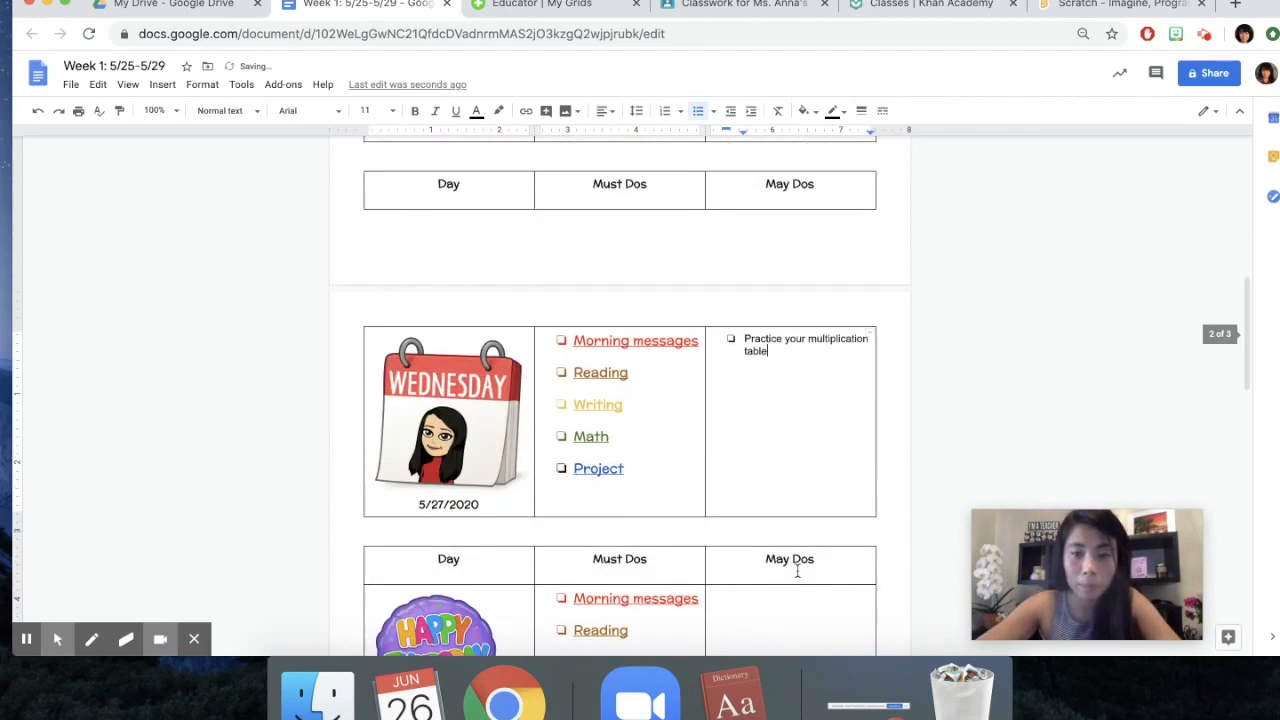
scroll(797, 570, "up", 7)
scroll(797, 569, "down", 10)
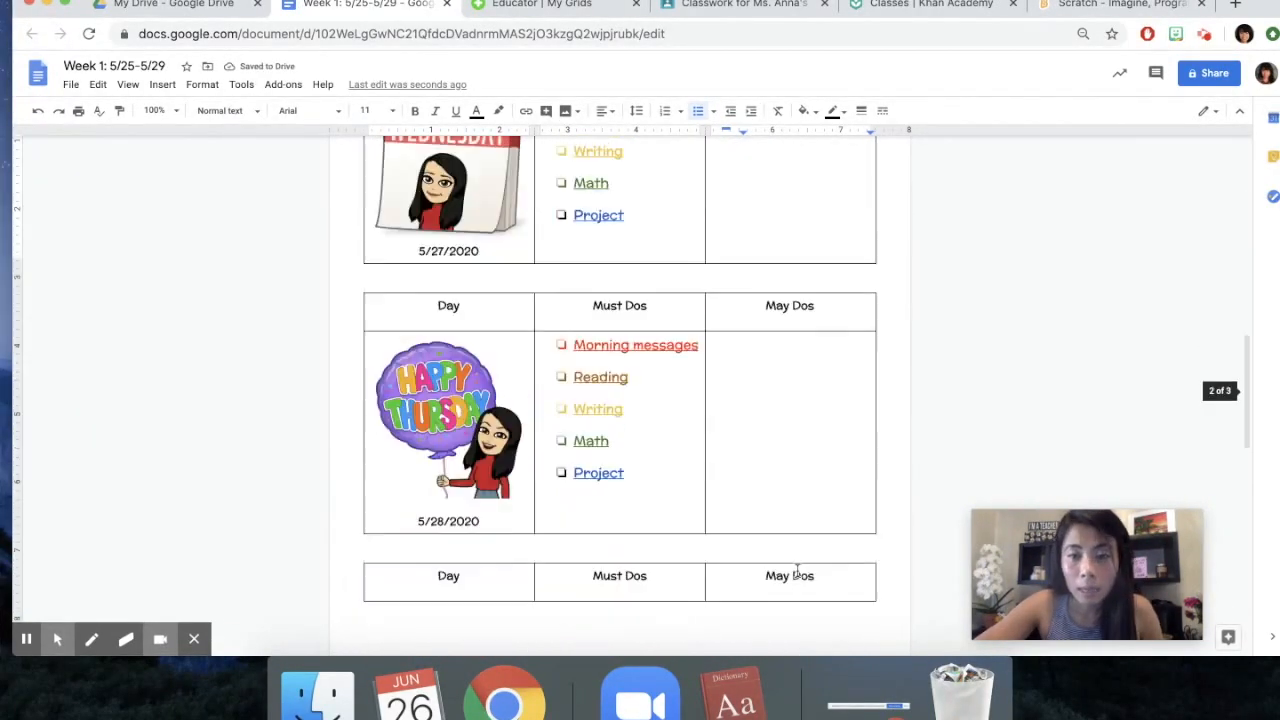
left_click(771, 351)
scroll(657, 468, "up", 5)
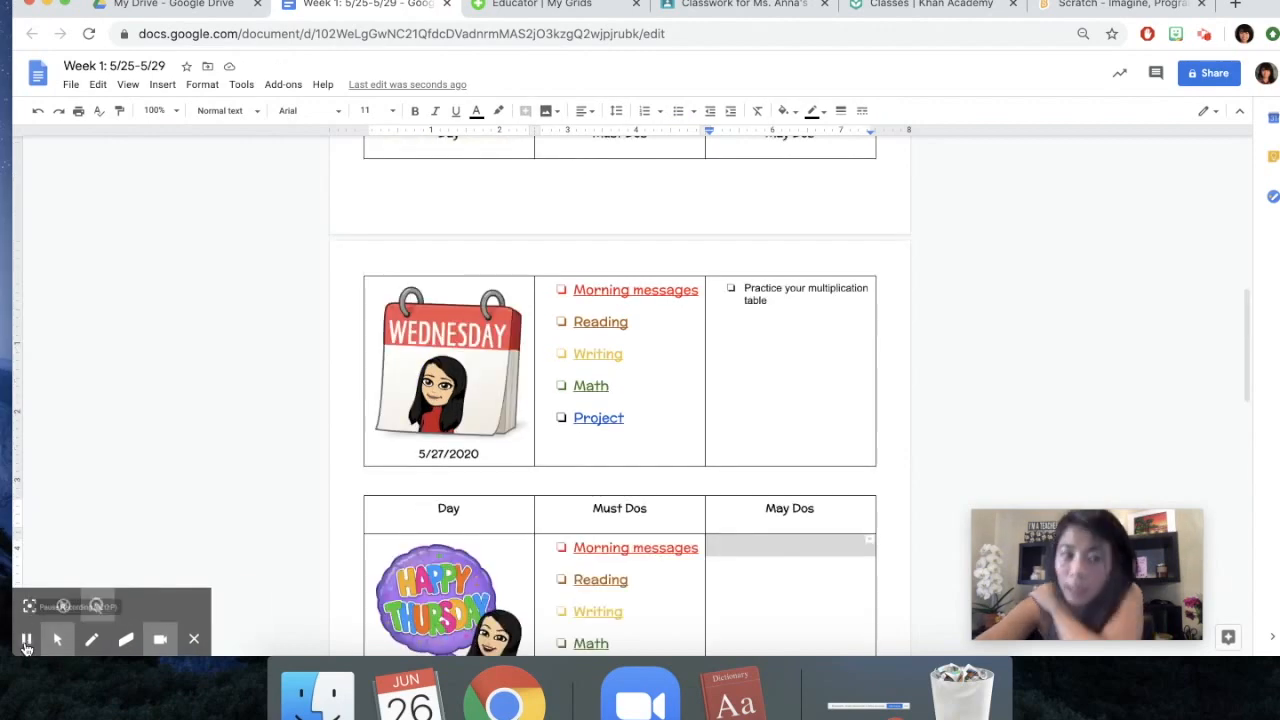
scroll(657, 468, "up", 10)
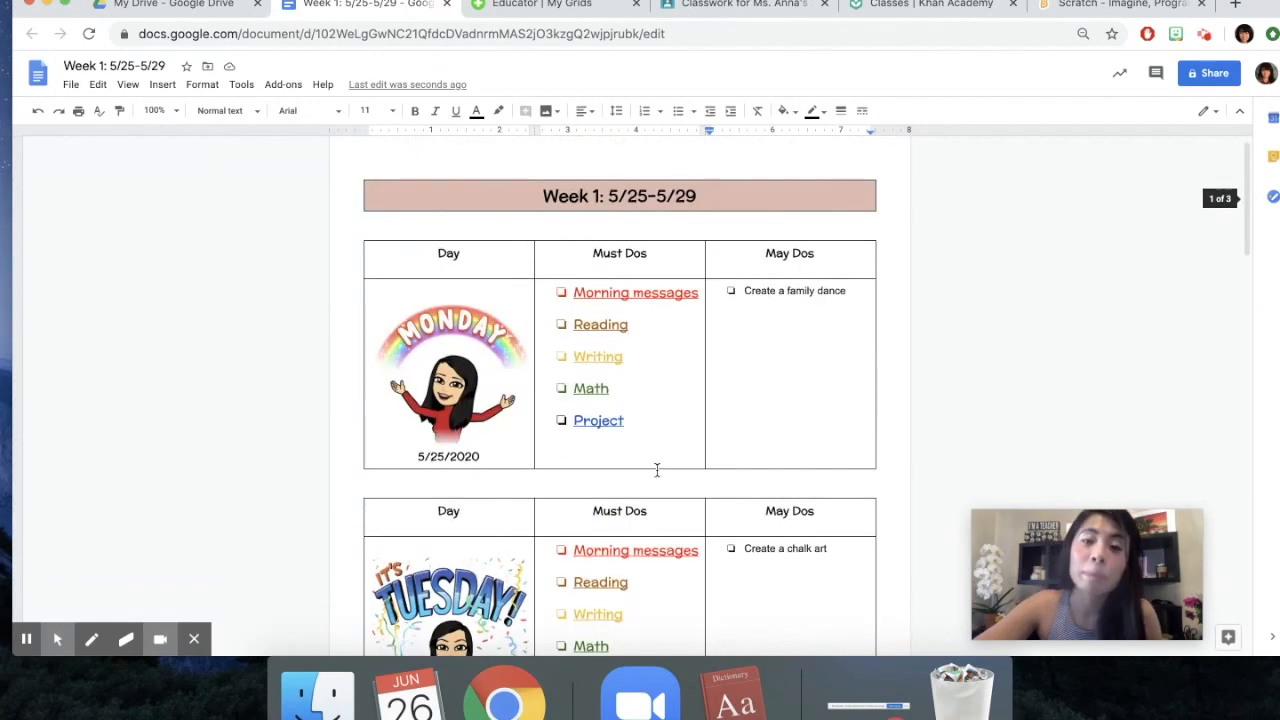